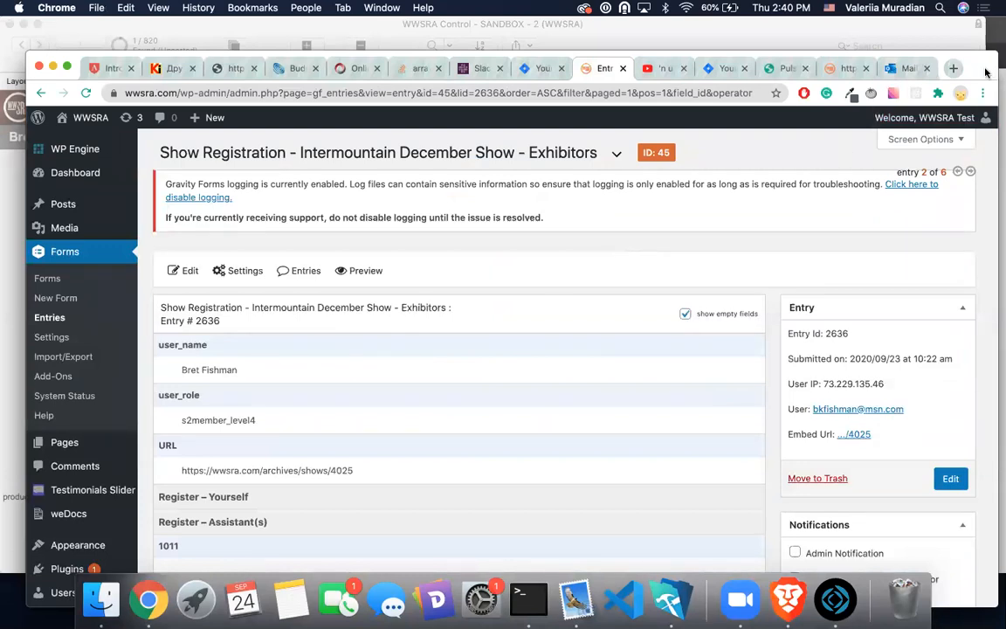
Switch to FileMaker Pro and copy the member's unique ID from the top of the member detail record
drag(986, 72, 985, 61)
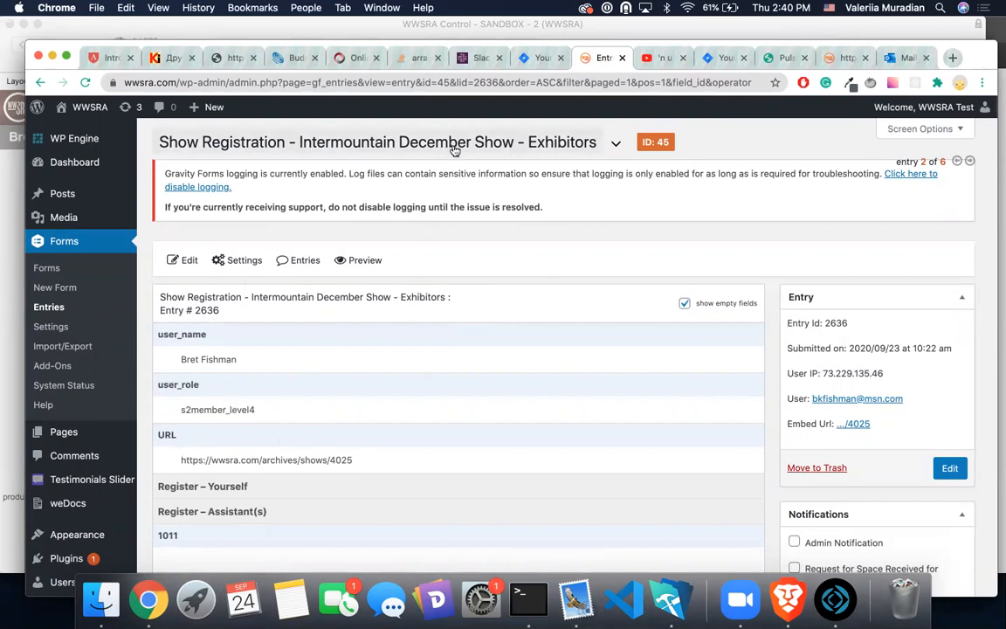
click(891, 35)
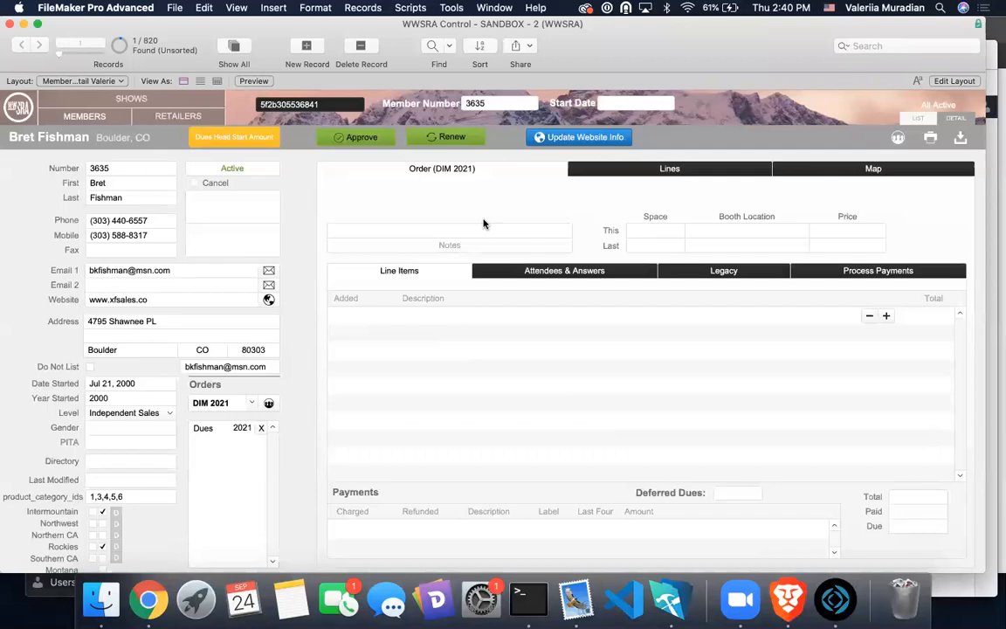
click(331, 105)
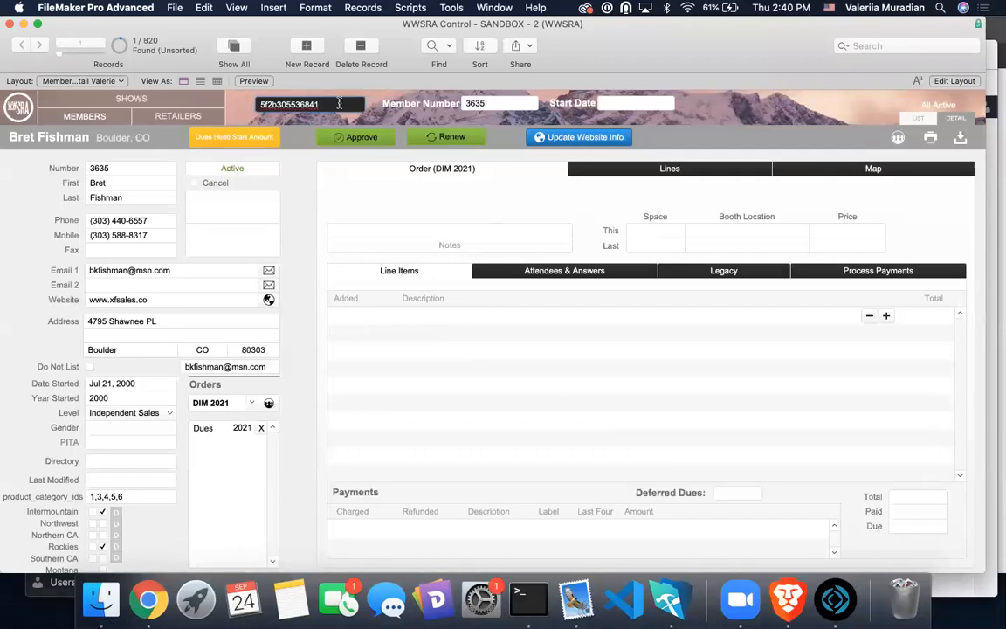
double_click(335, 104)
key(super+c)
click(300, 116)
Bring the other WWSRA Control window to the front and use its Manual Orders layout
drag(329, 23, 521, 23)
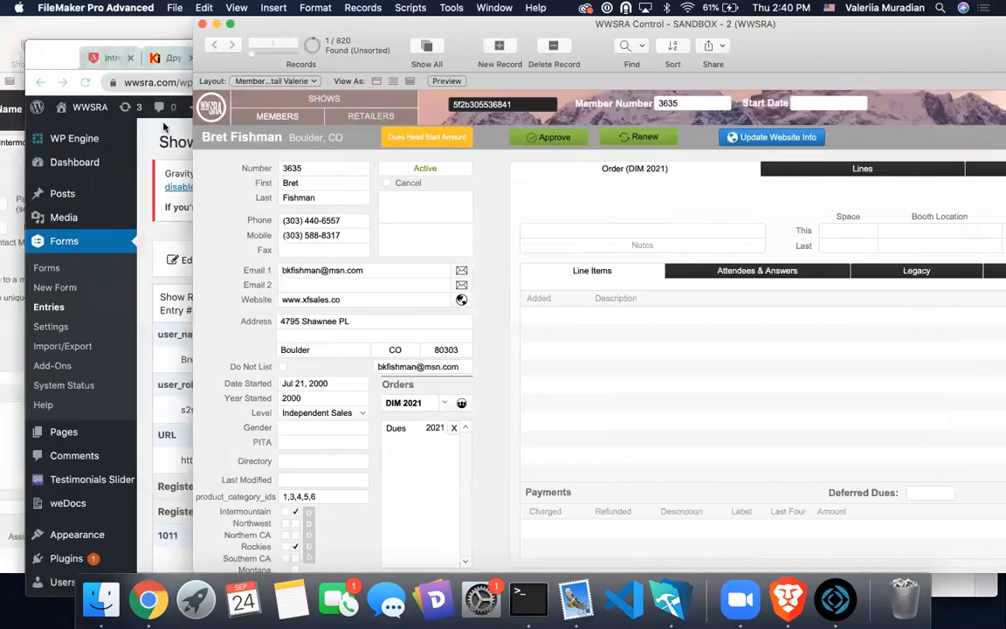
drag(70, 30, 222, 22)
drag(112, 61, 169, 61)
click(105, 82)
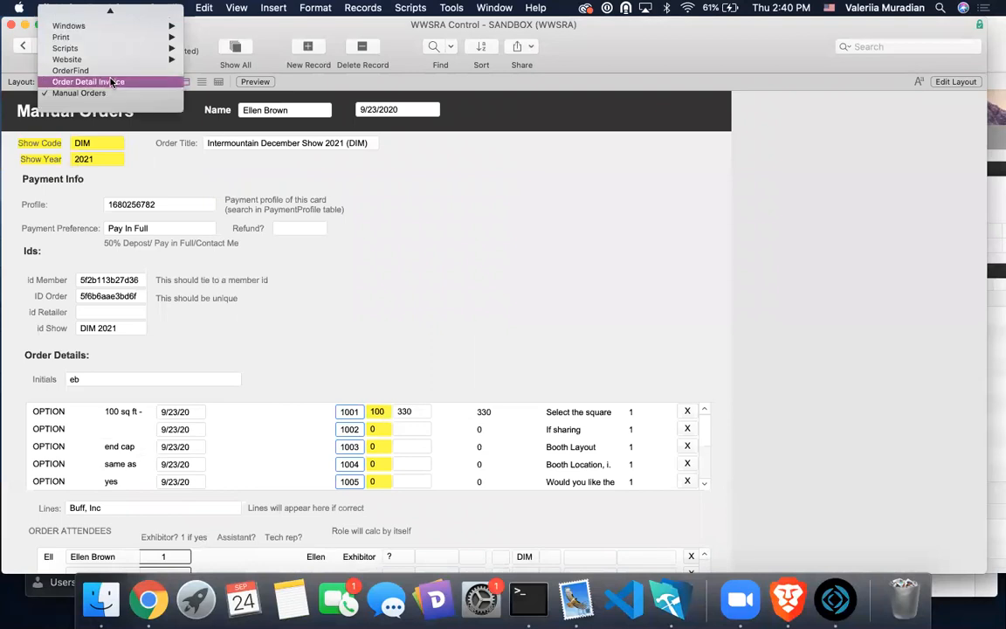
scroll(100, 61, up, 5)
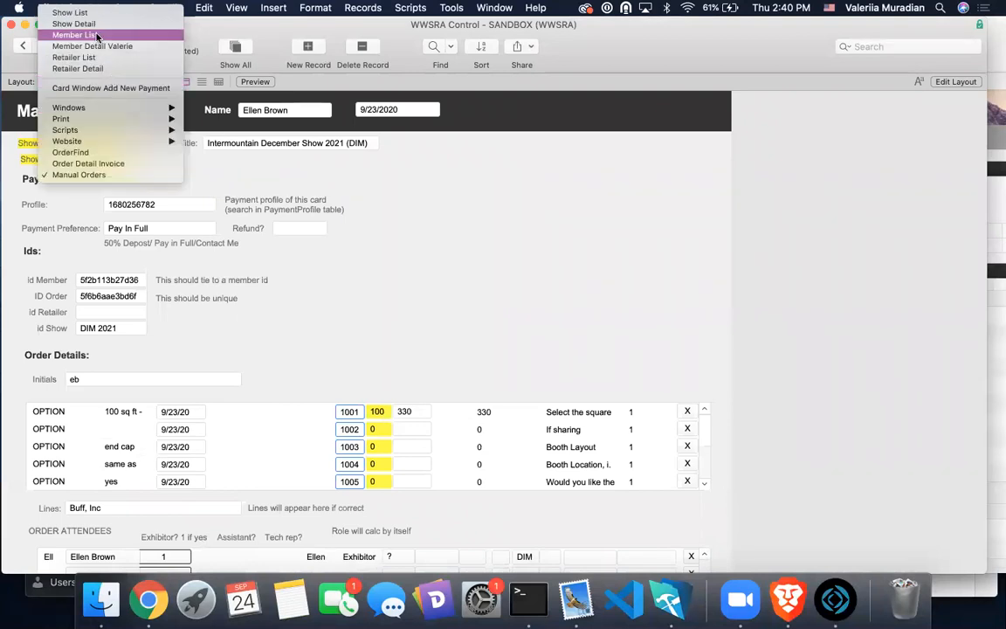
click(102, 176)
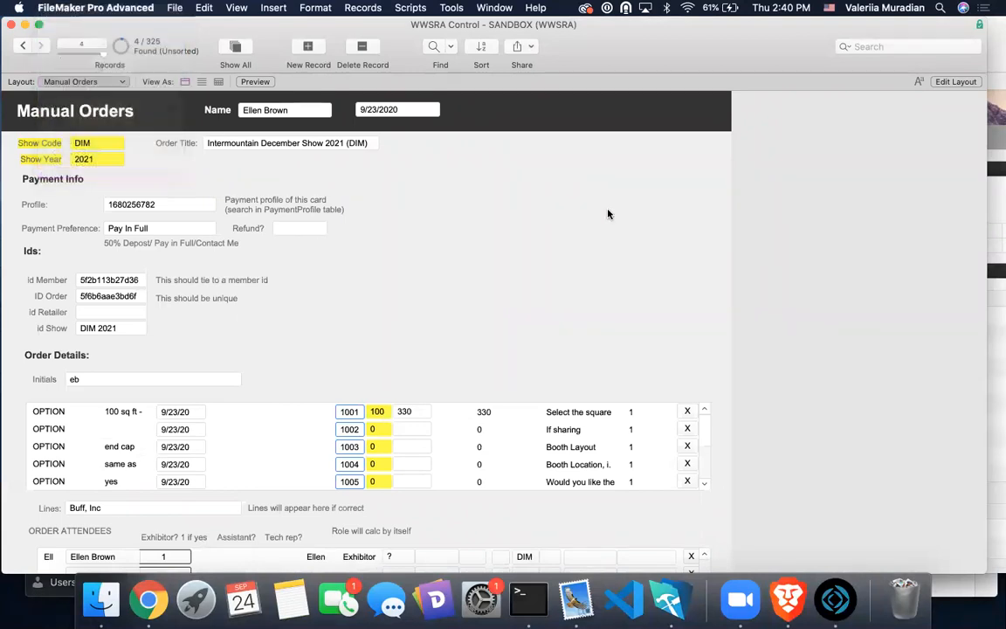
Find the orders with show code DIM and go to the last record of the found set
click(435, 51)
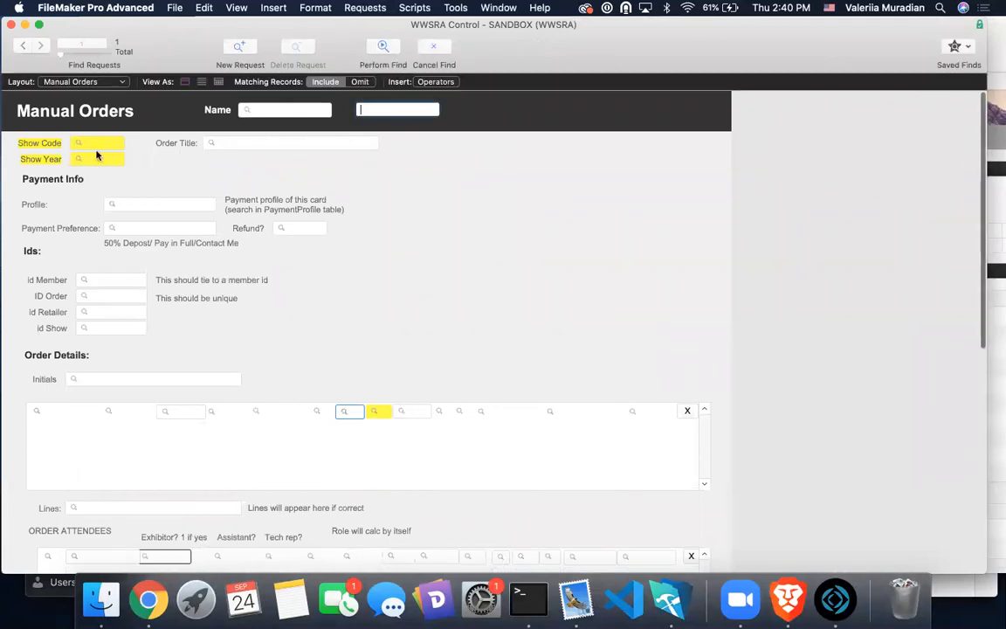
text(DIM)
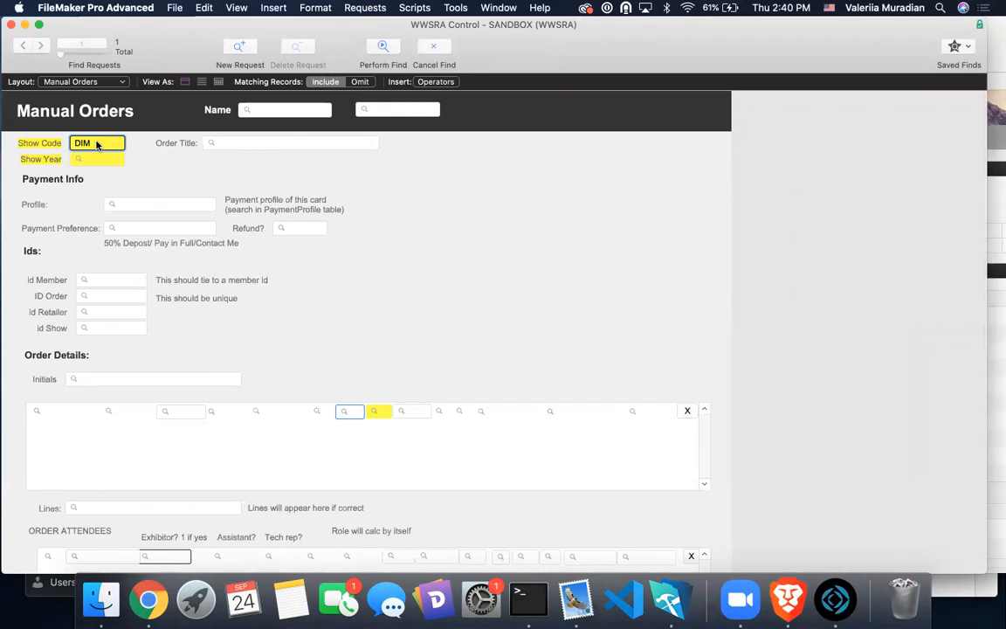
key(Return)
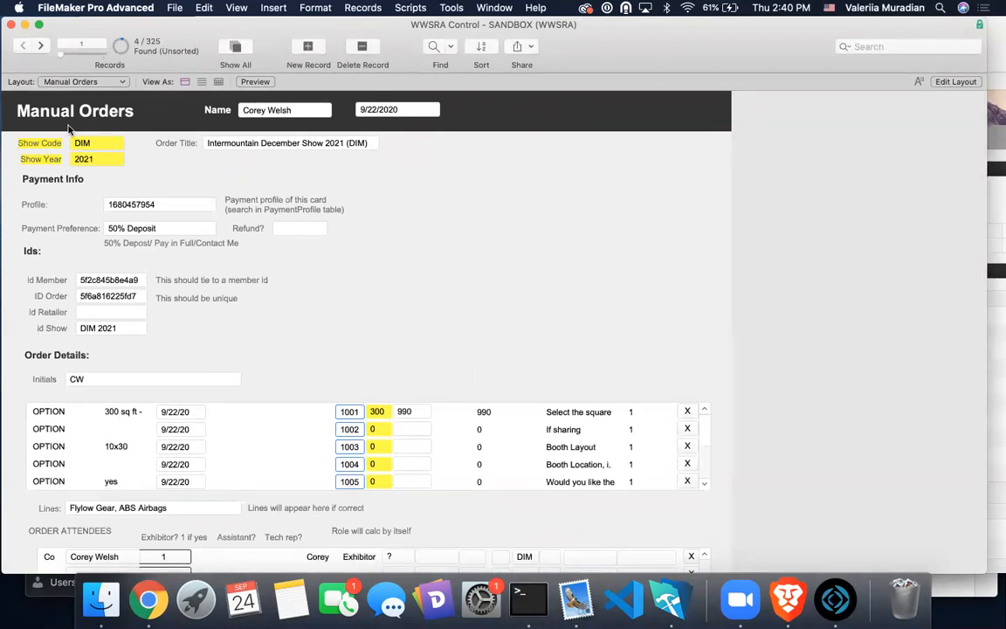
click(41, 49)
click(41, 49)
click(41, 48)
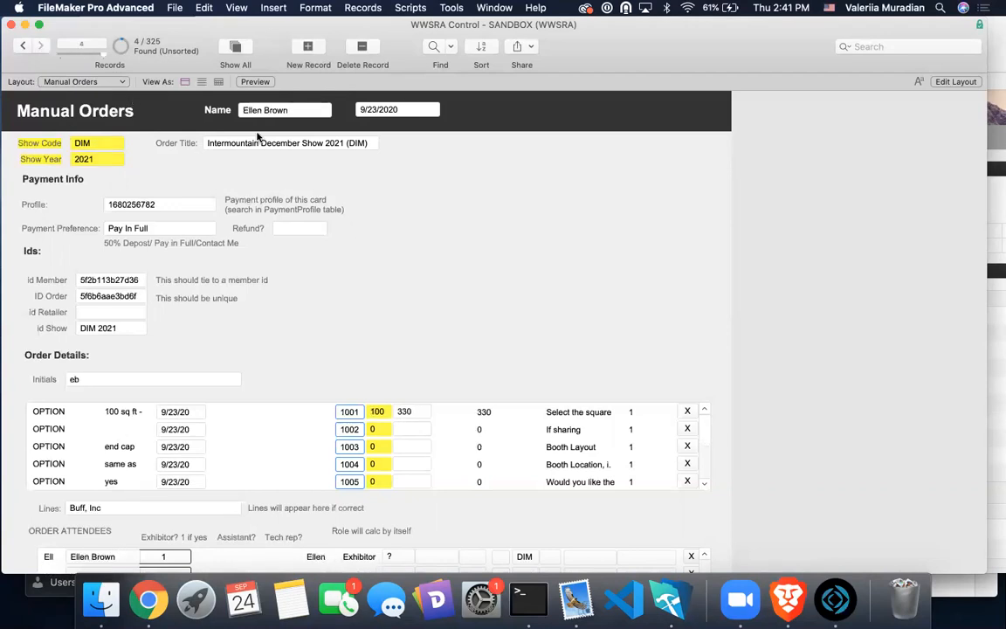
Duplicate the current order record and replace its member ID with the copied one
click(362, 9)
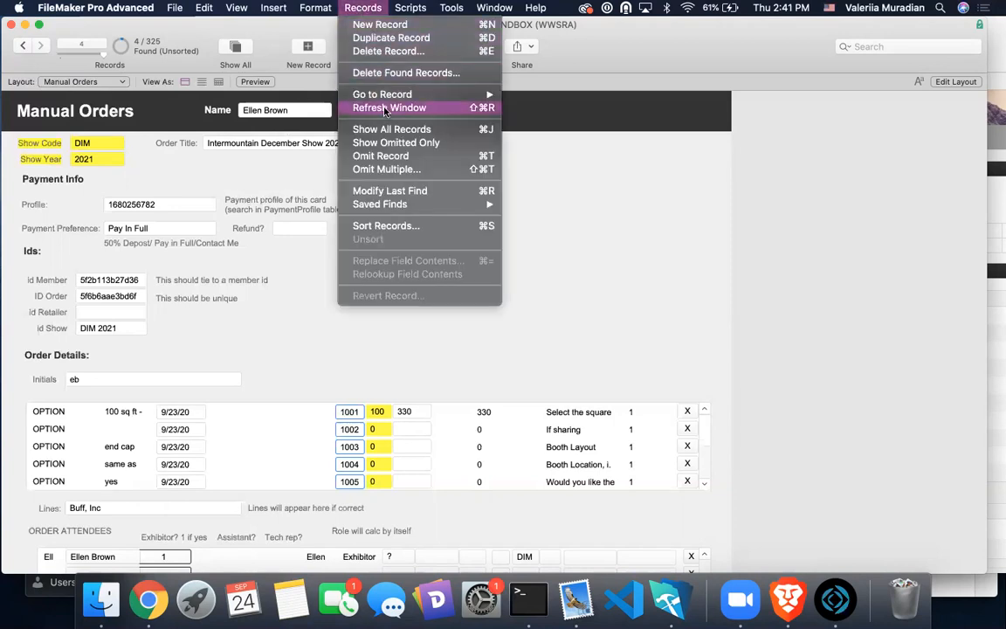
click(384, 38)
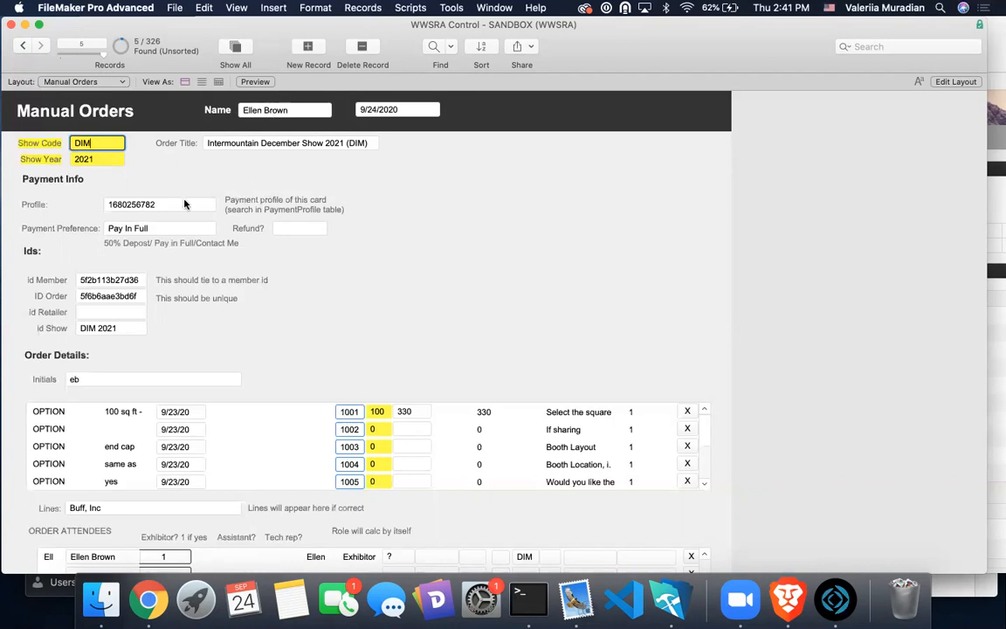
click(126, 280)
drag(128, 280, 77, 280)
key(super+v)
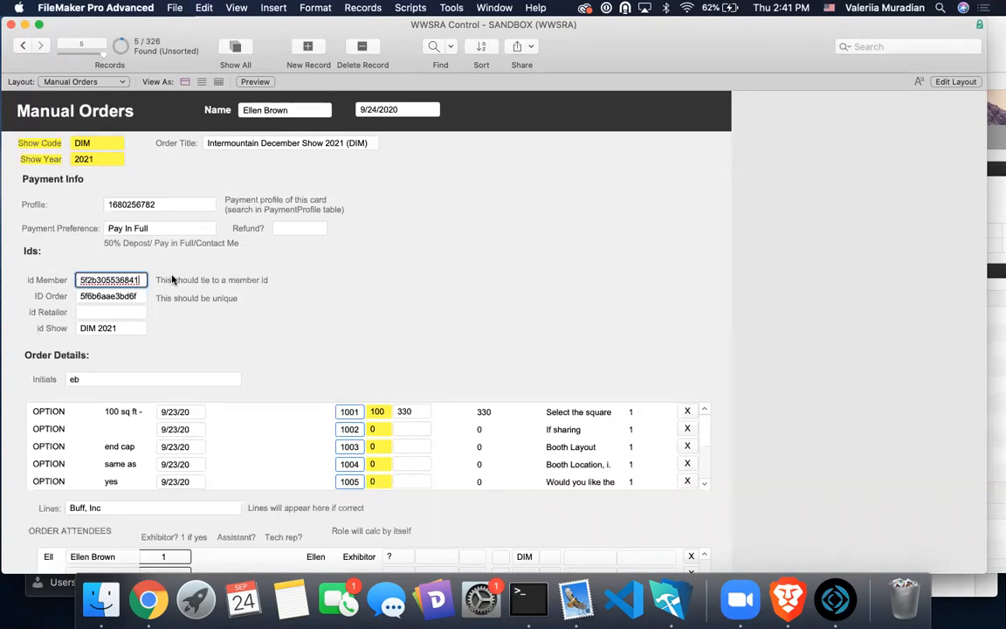
click(281, 123)
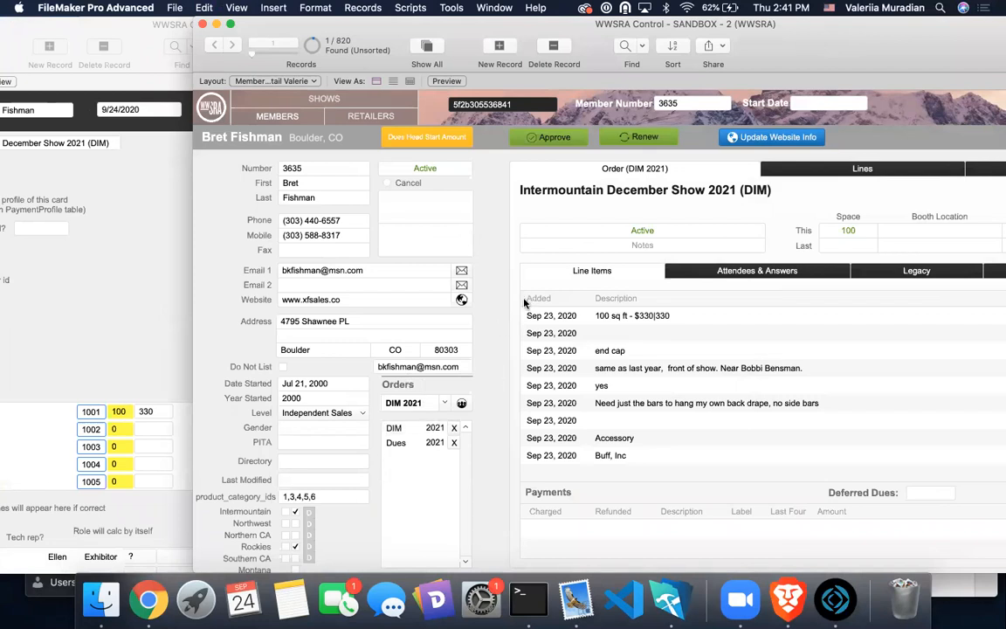
Make the duplicated order's ID unique by replacing one character near its end with 44
drag(94, 23, 371, 9)
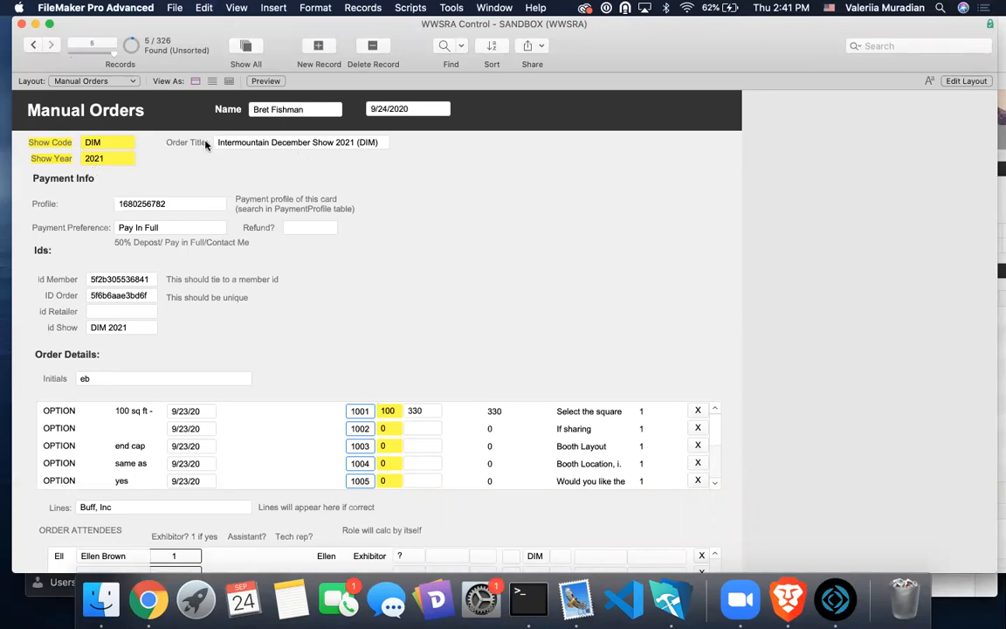
scroll(206, 145, down, 1)
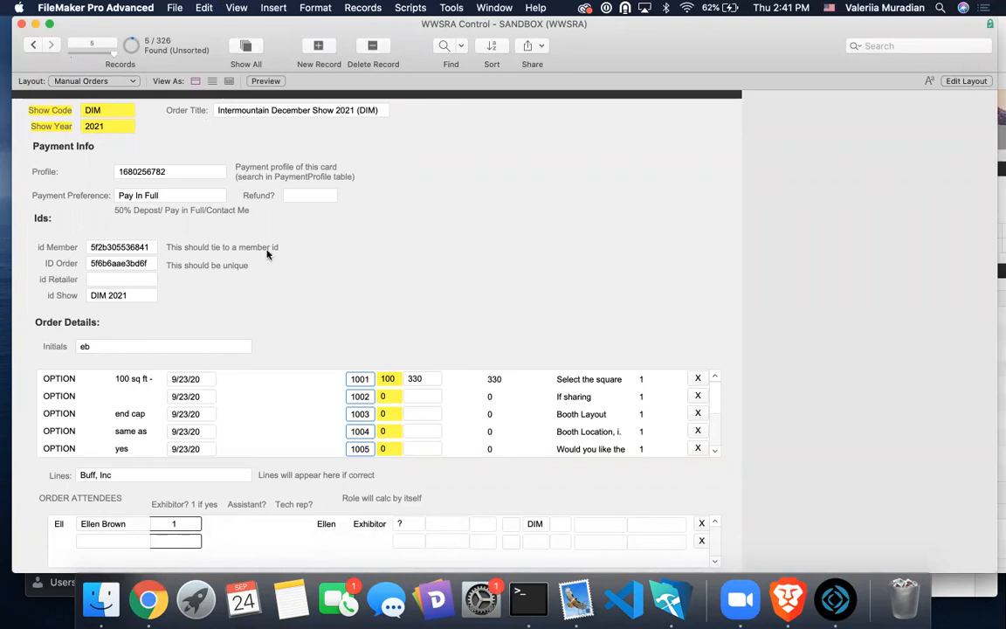
click(137, 265)
key(BackSpace)
text(44)
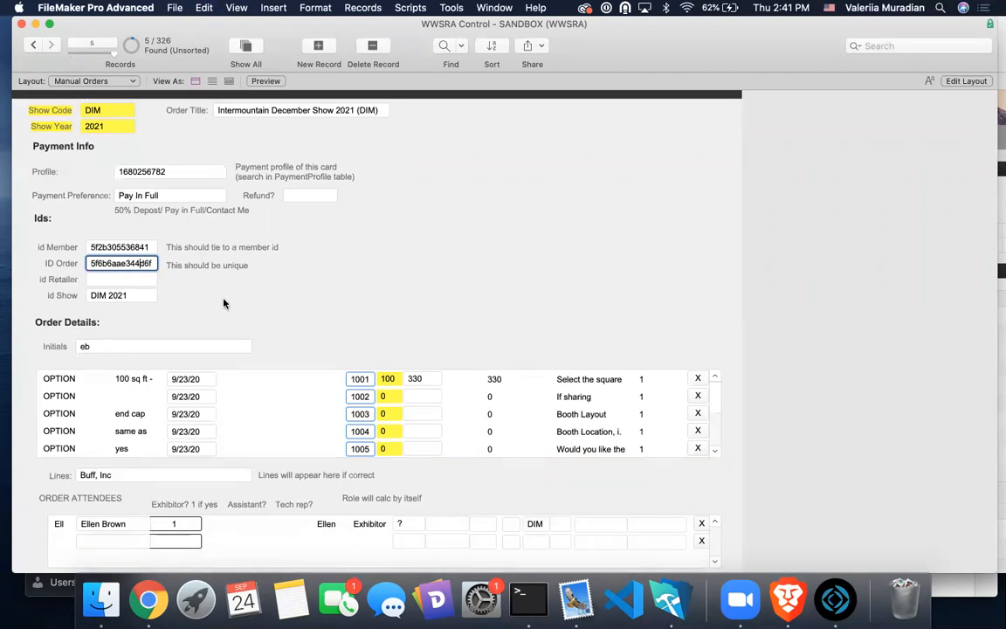
click(224, 303)
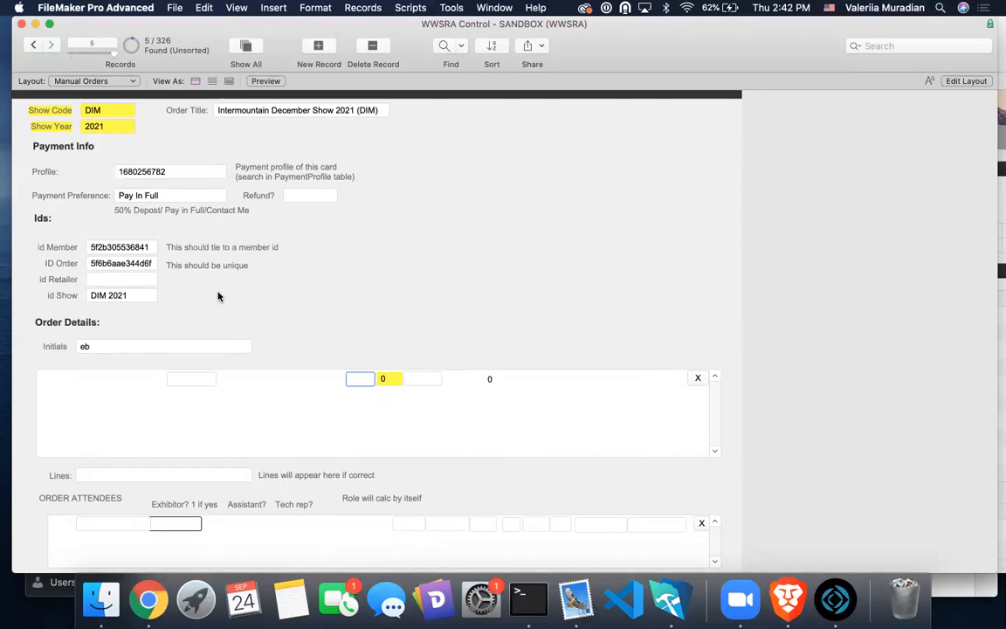
Look up the agreement initials in the form entry in Google Chrome and enter them as the order's initials in FileMaker Pro
scroll(361, 359, up, 2)
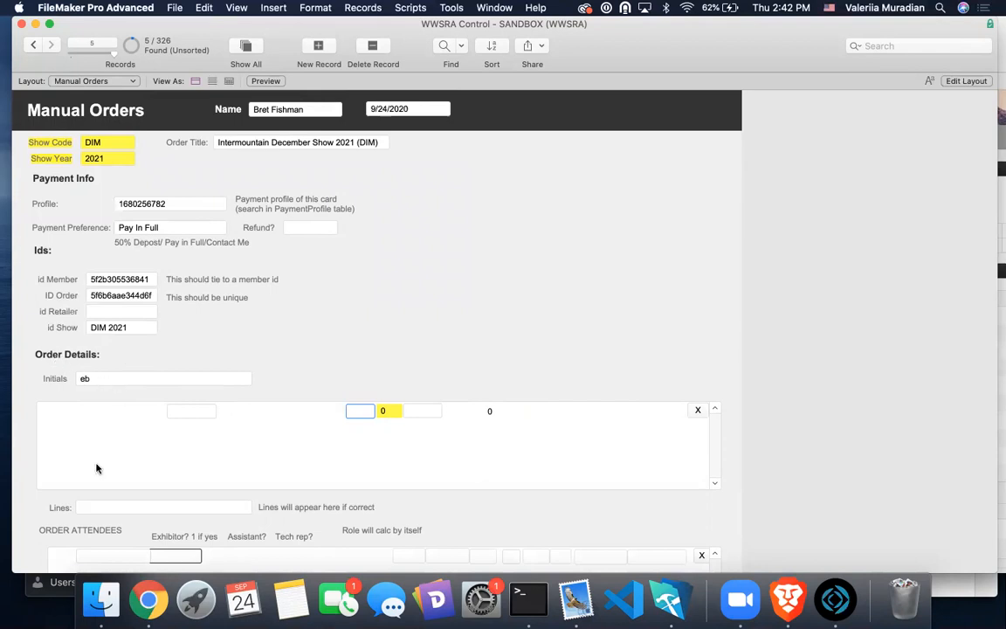
click(149, 599)
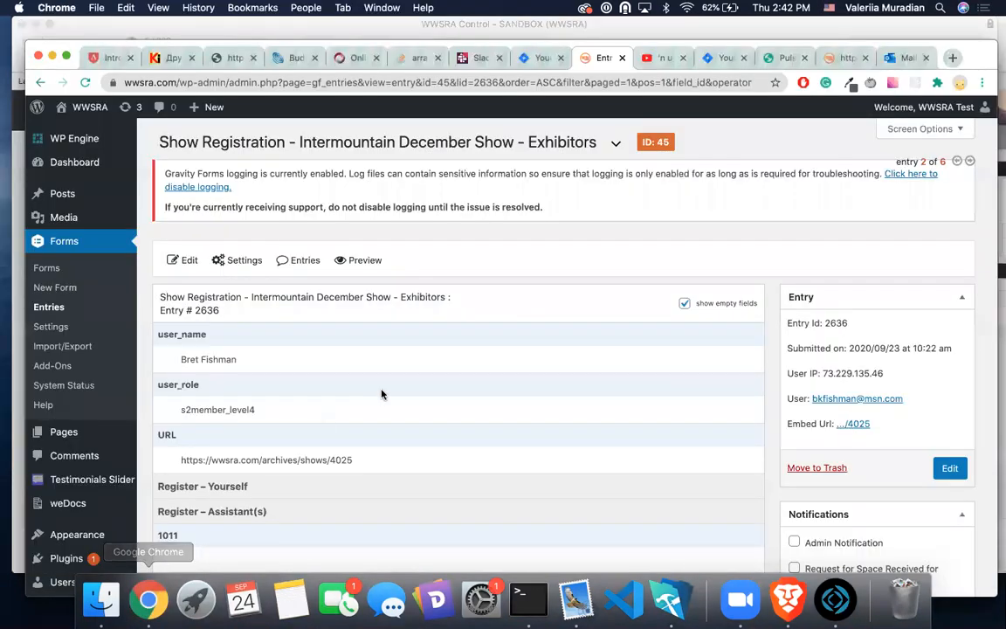
scroll(378, 394, down, 15)
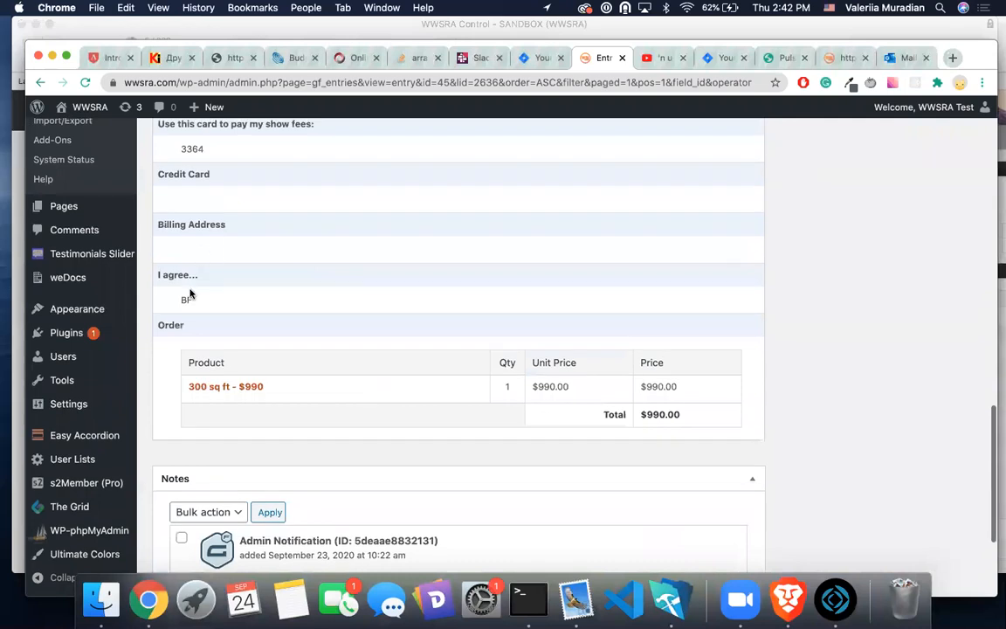
click(17, 356)
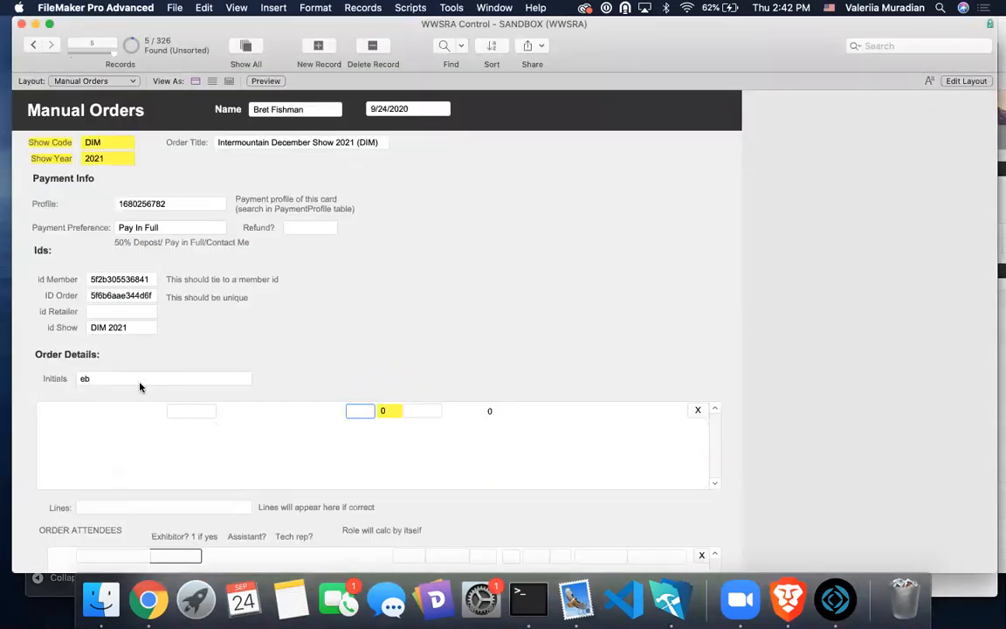
click(140, 387)
key(BackSpace)
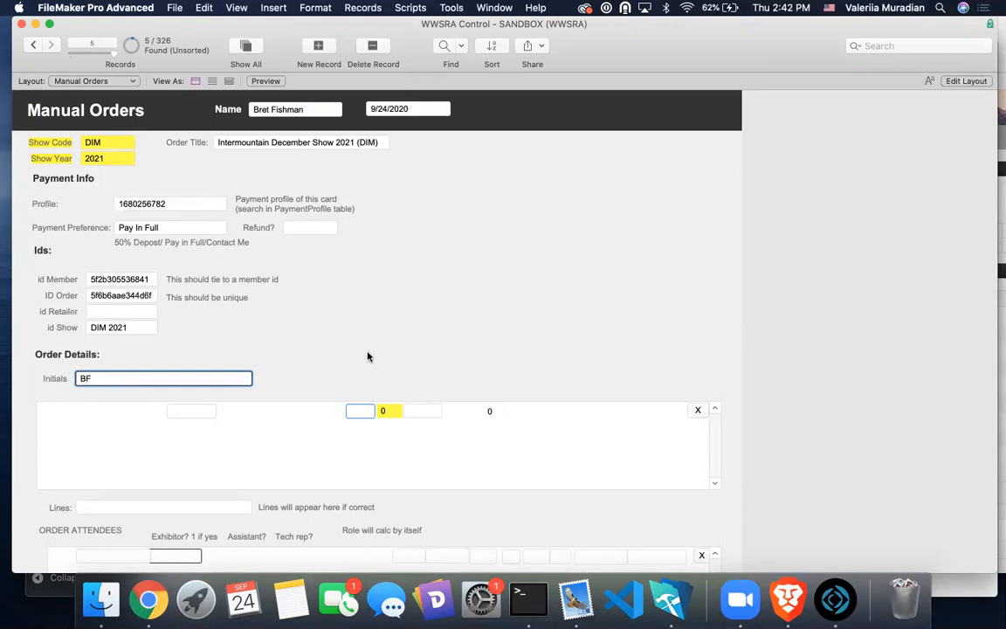
click(215, 452)
Examine the option codes and order details of the previous order record as a reference for the new one
scroll(335, 419, down, 2)
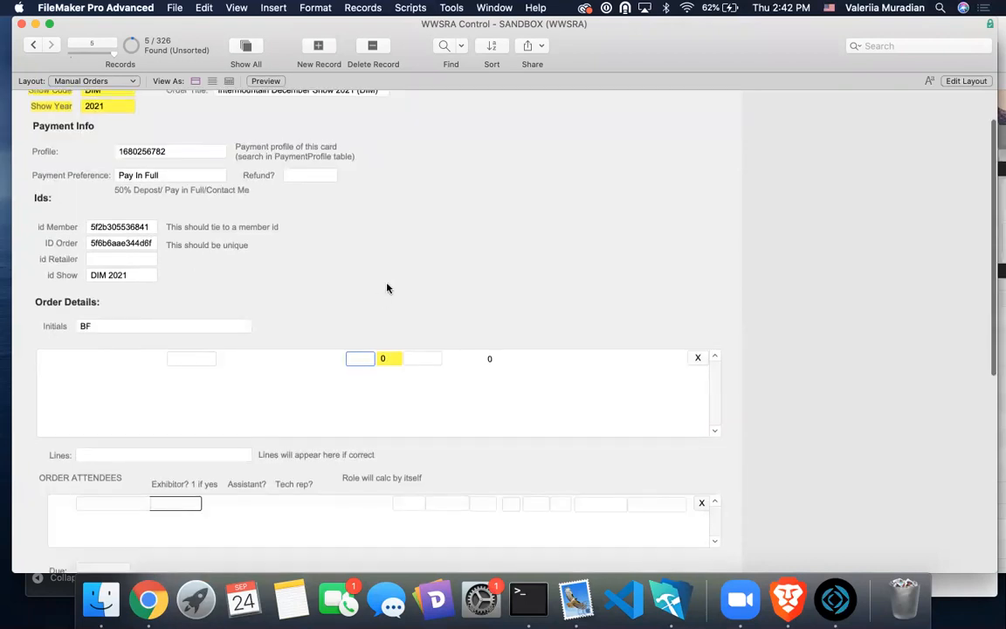
scroll(386, 287, down, 3)
scroll(218, 291, up, 2)
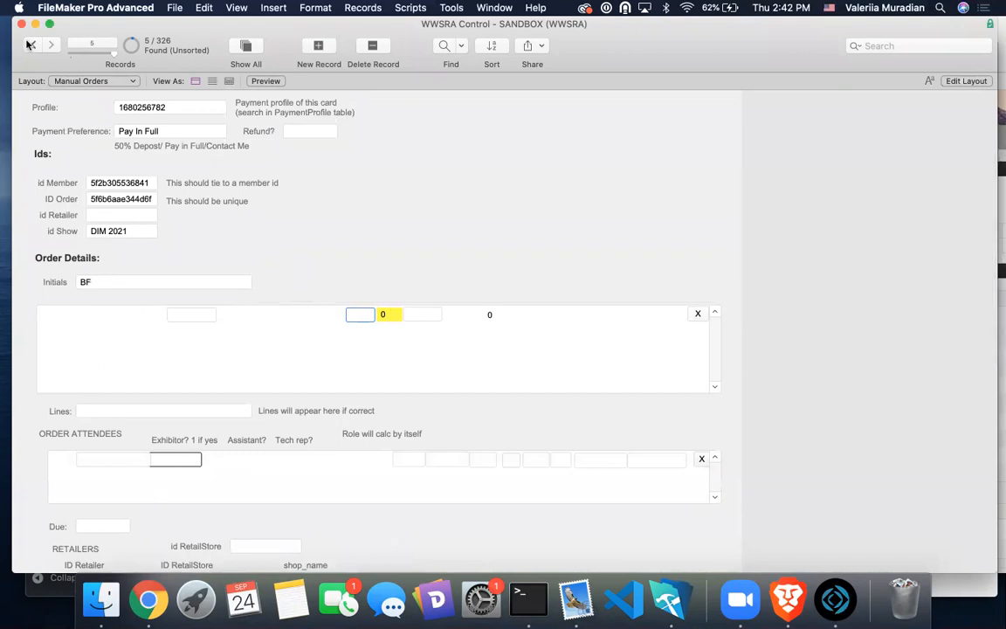
click(30, 45)
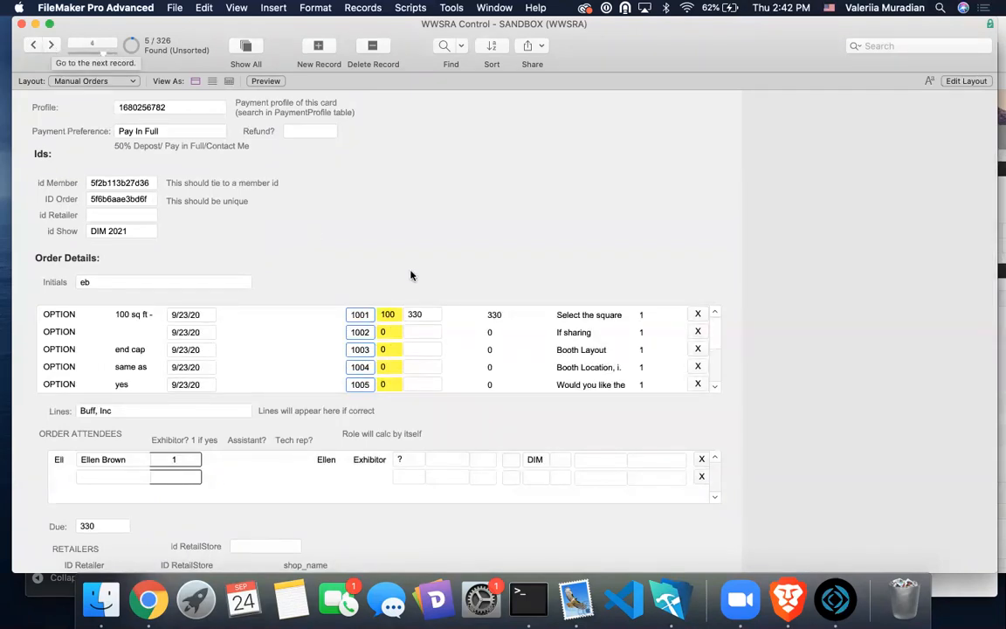
scroll(412, 276, up, 2)
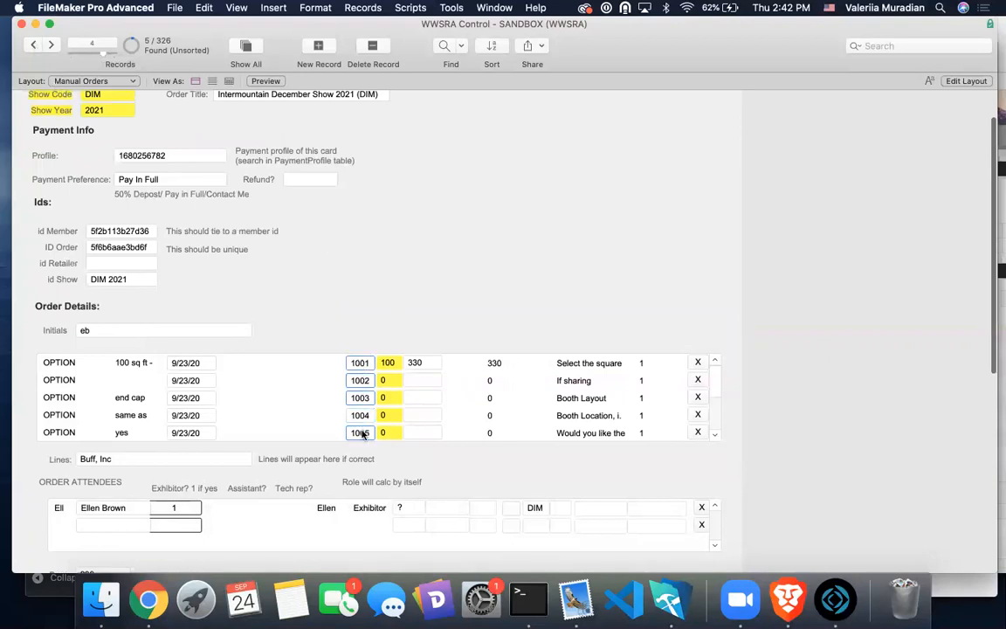
scroll(363, 421, down, 1)
scroll(363, 421, up, 1)
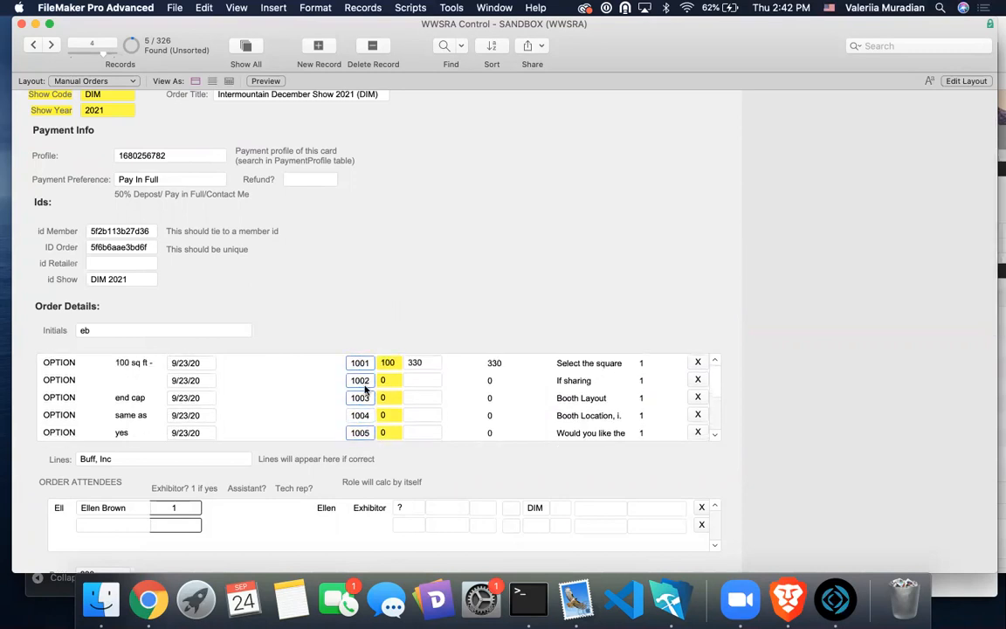
scroll(367, 393, down, 3)
scroll(367, 393, down, 2)
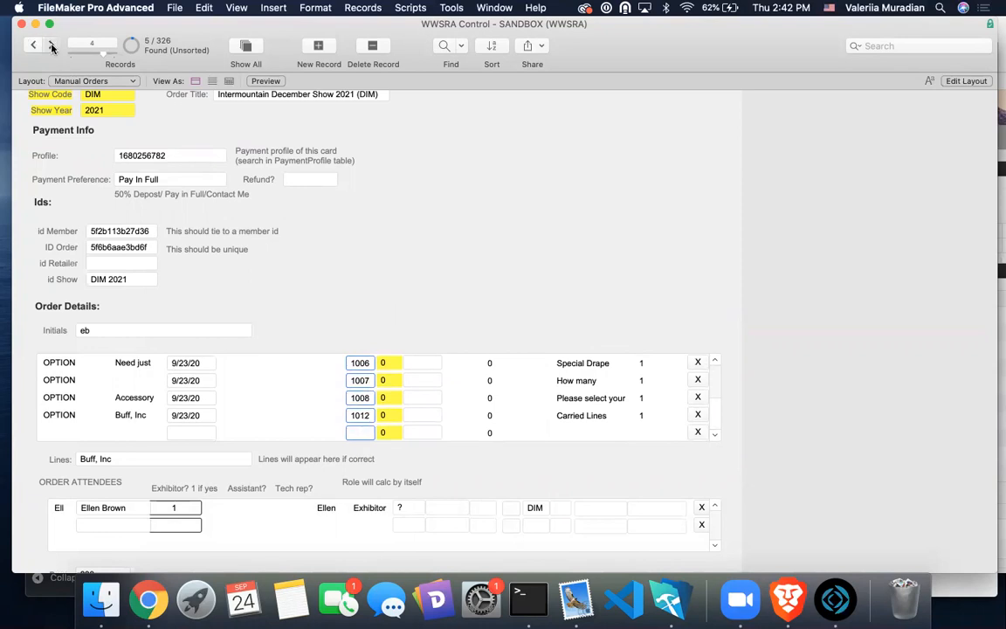
Return to the new order record and add option codes 1001, 1002 and 1003 to its order details
key(ctrl+Down)
click(361, 360)
text(1001)
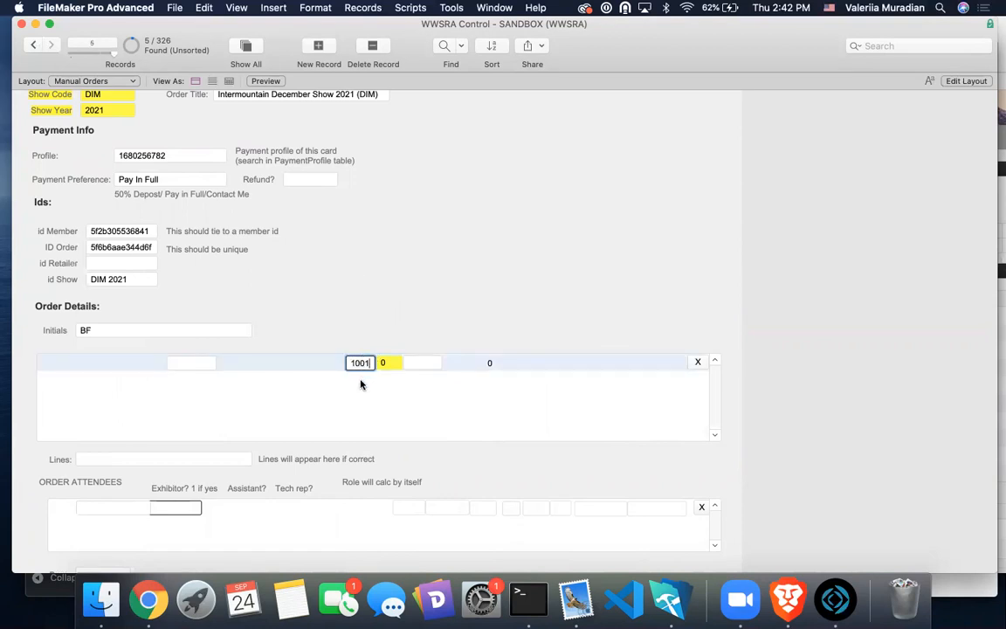
click(359, 381)
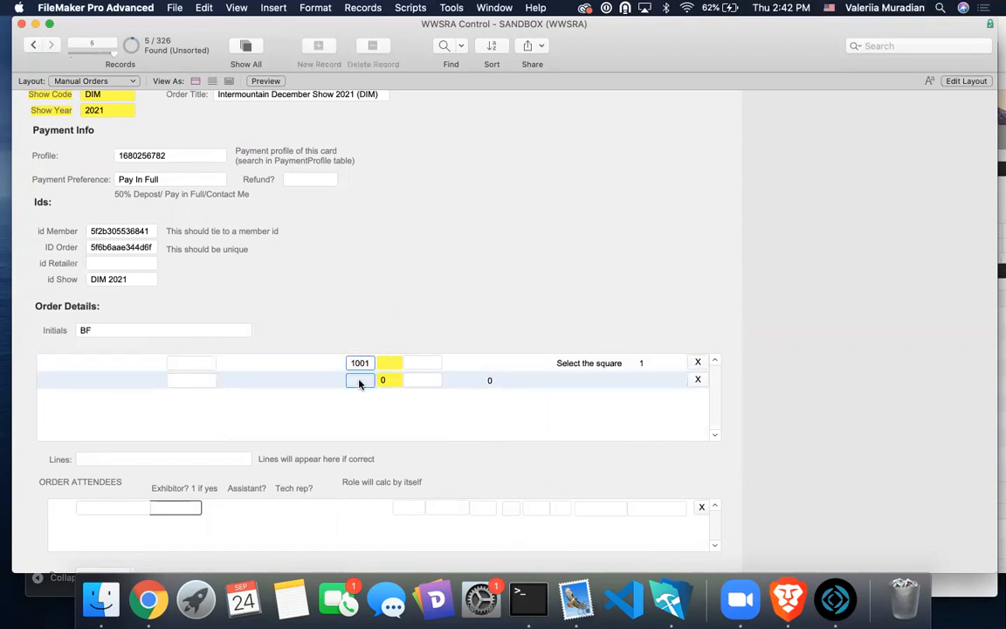
text(1002)
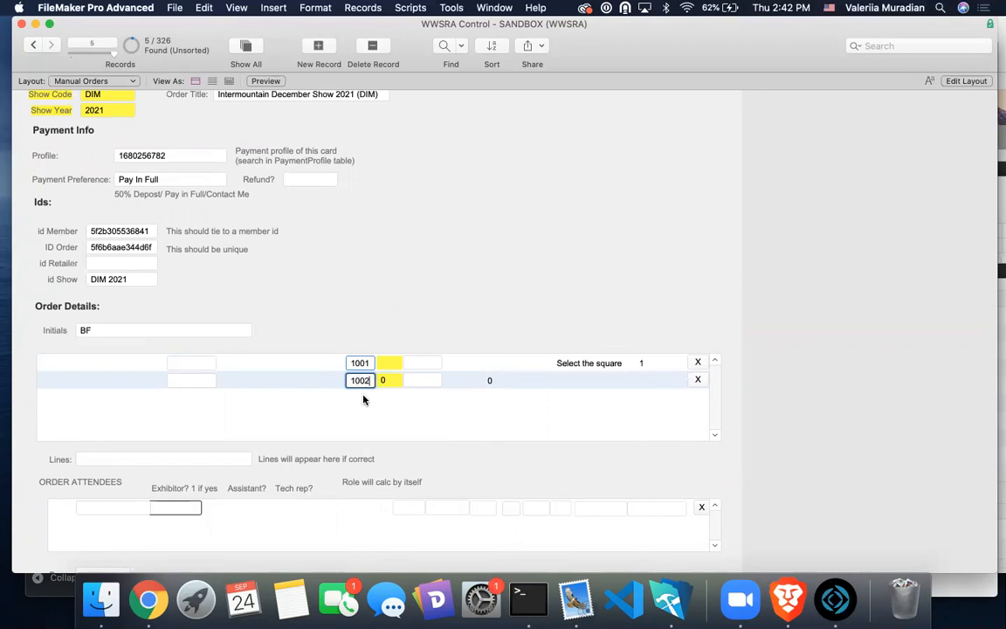
click(361, 399)
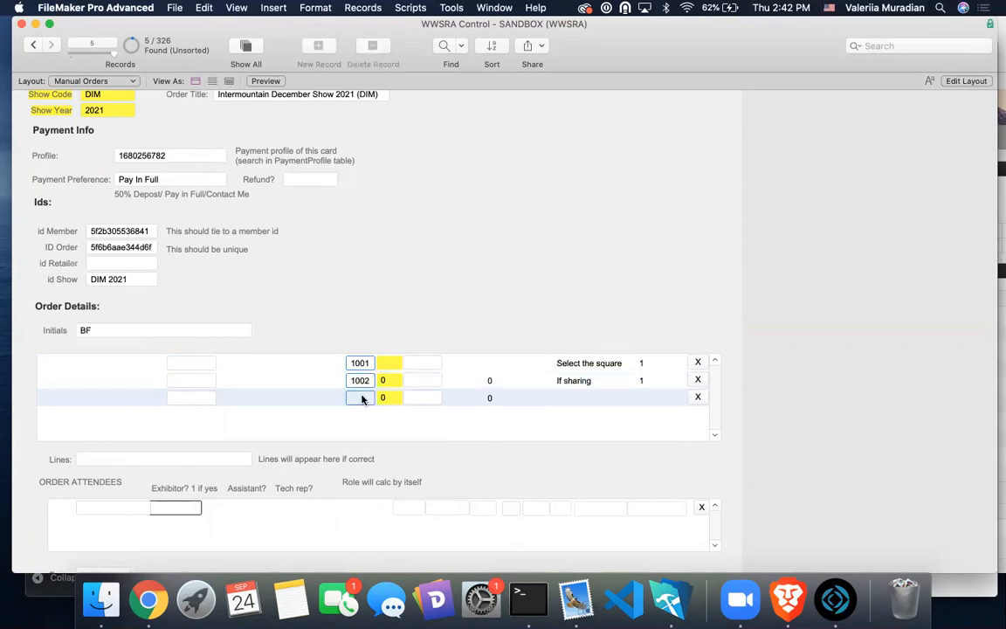
click(361, 397)
text(1003)
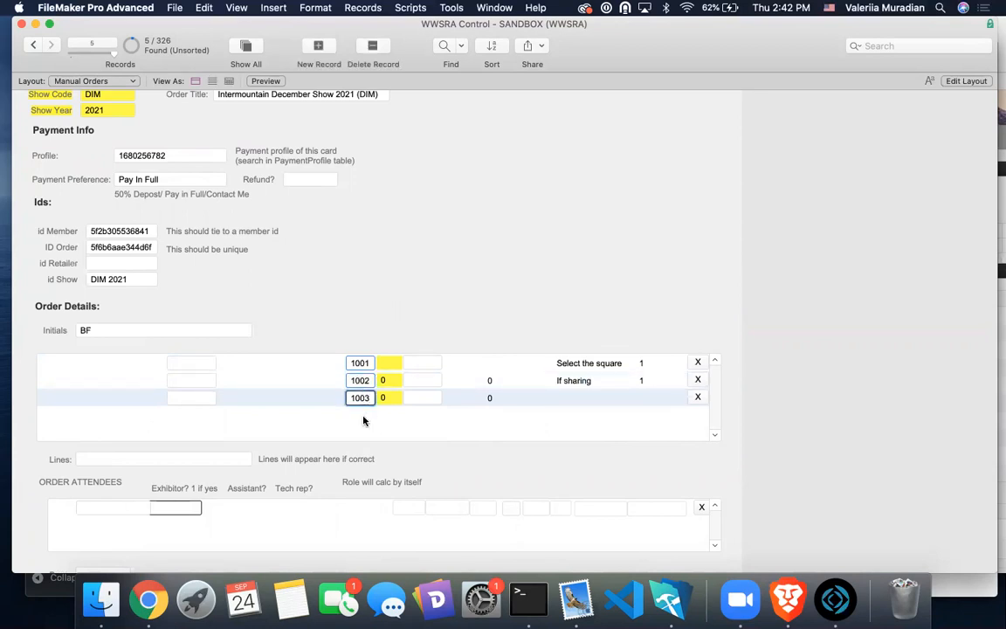
Add option codes 1004, 1005 and 1006 as further rows of the new order's details
click(363, 418)
click(362, 417)
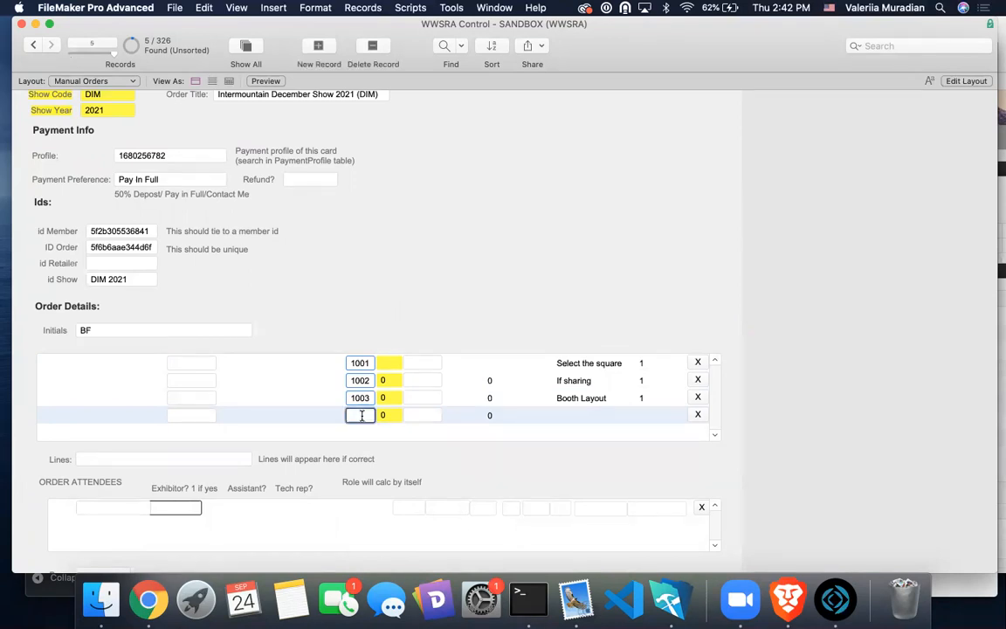
text(1004)
click(362, 436)
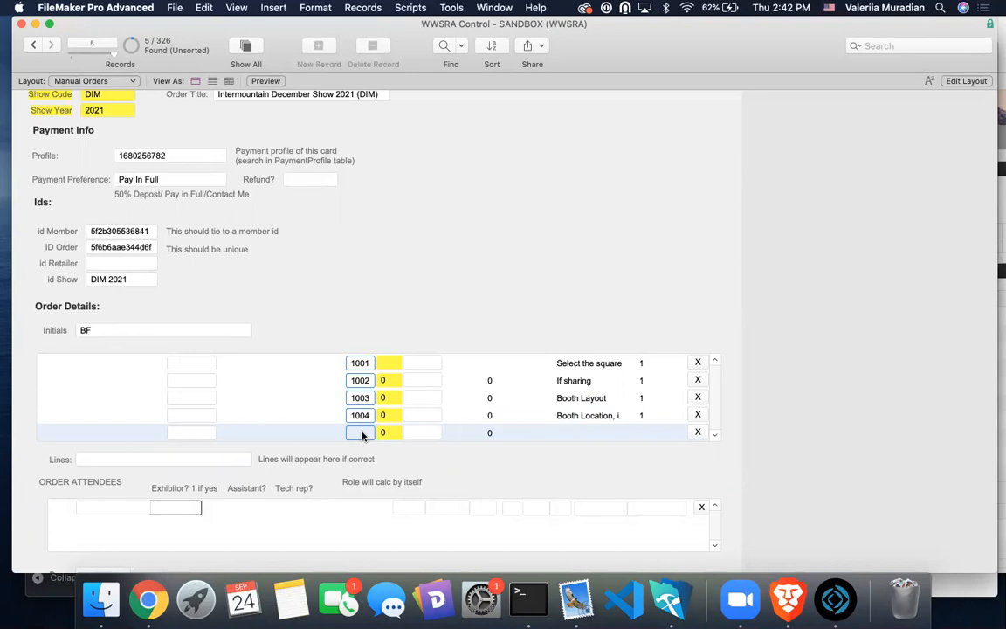
text(1005)
scroll(406, 352, down, 2)
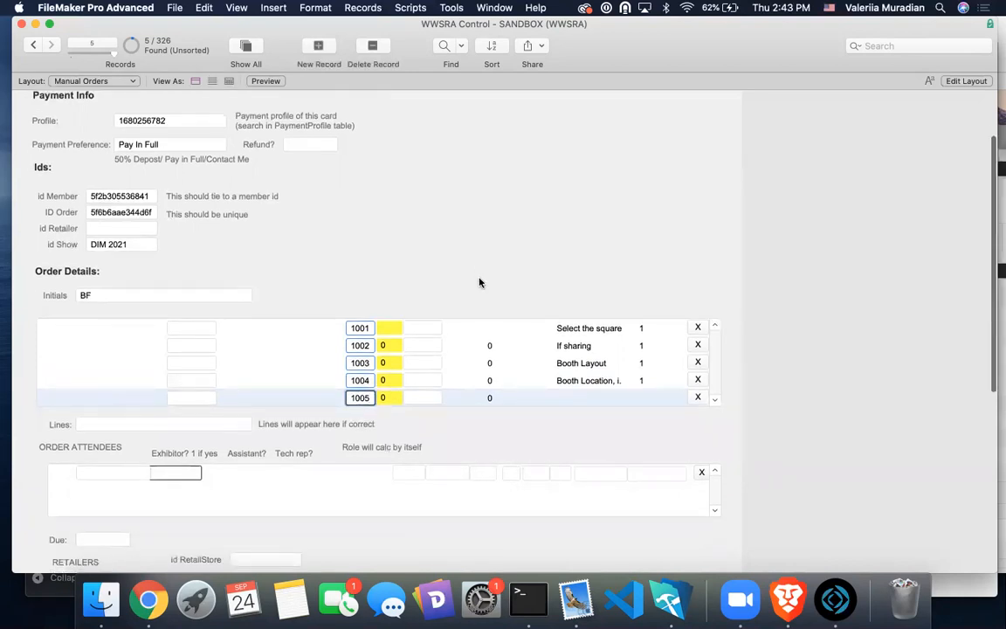
scroll(400, 387, down, 2)
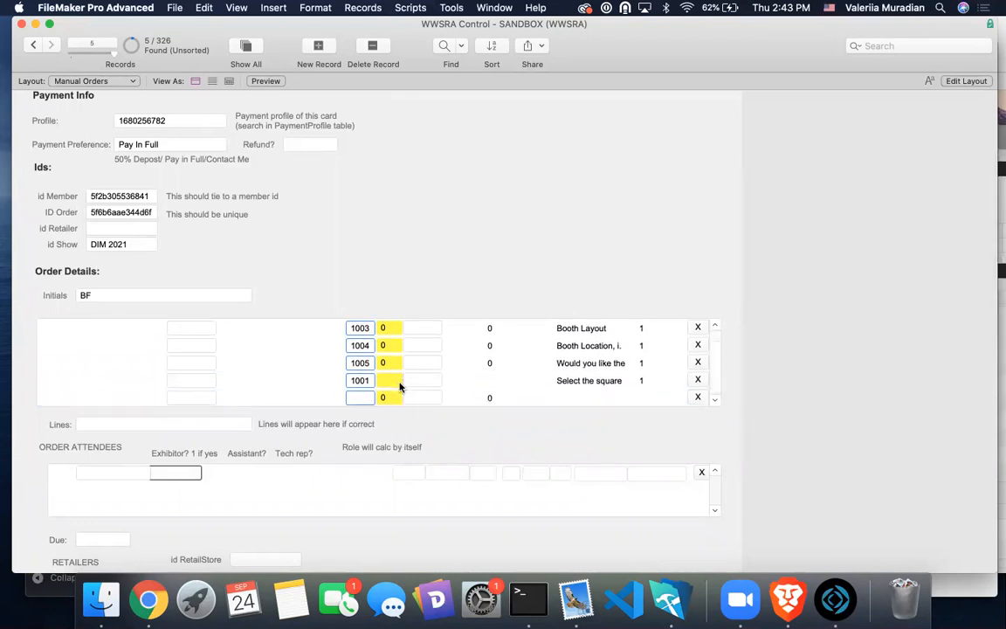
click(354, 399)
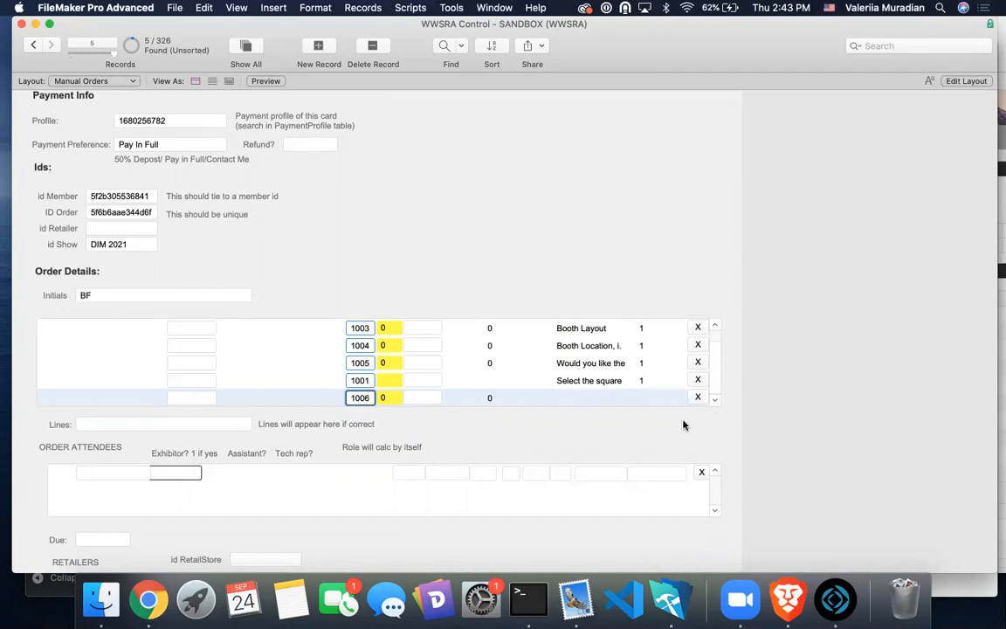
click(723, 380)
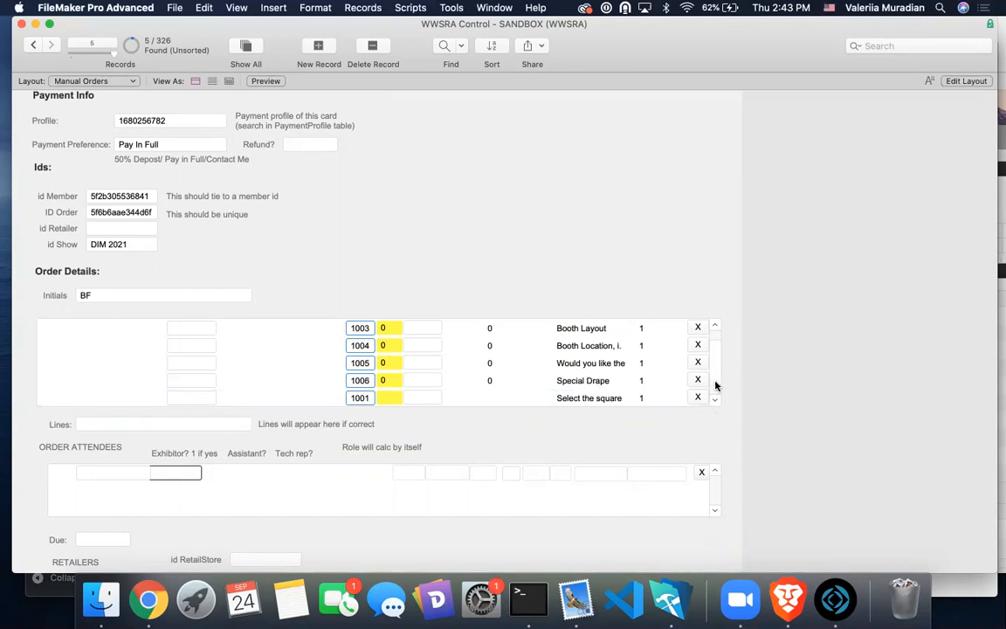
Add option codes 1007, 1008 and 1012 in the next empty rows of the order details
click(715, 399)
click(360, 398)
text(1007)
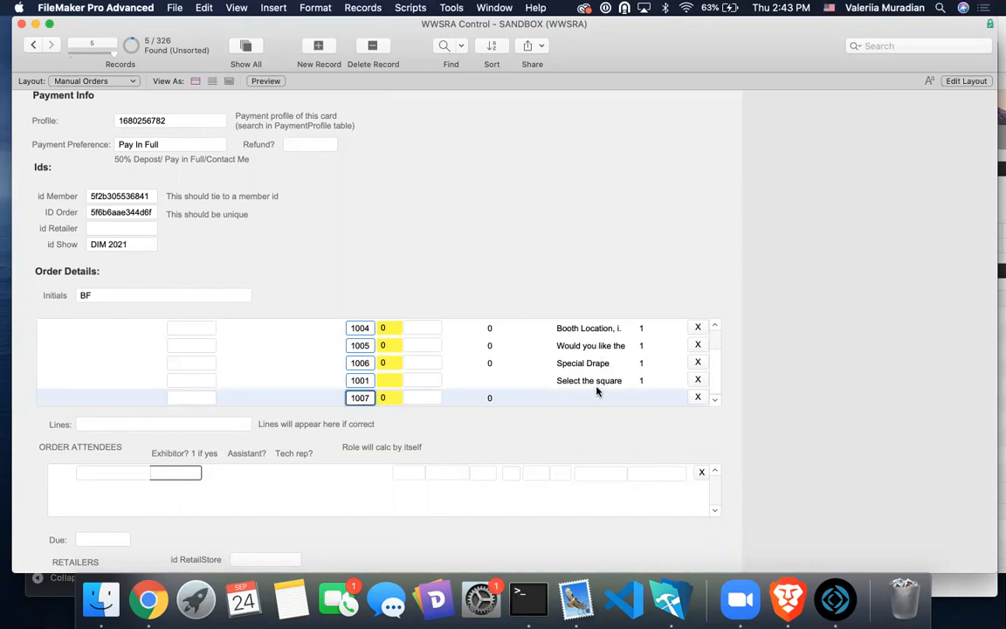
click(597, 391)
click(714, 399)
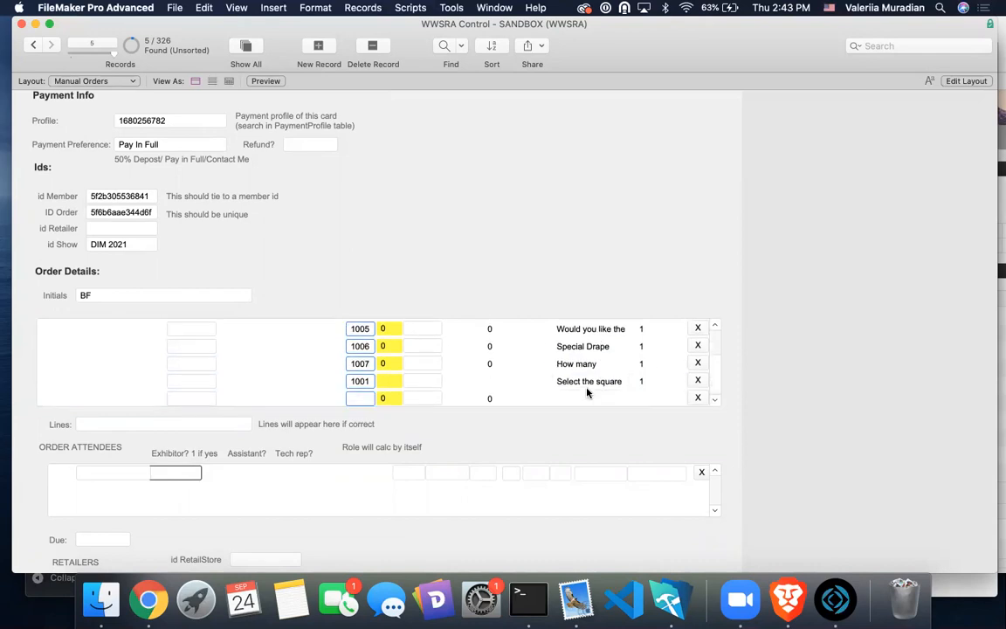
click(359, 397)
text(100)
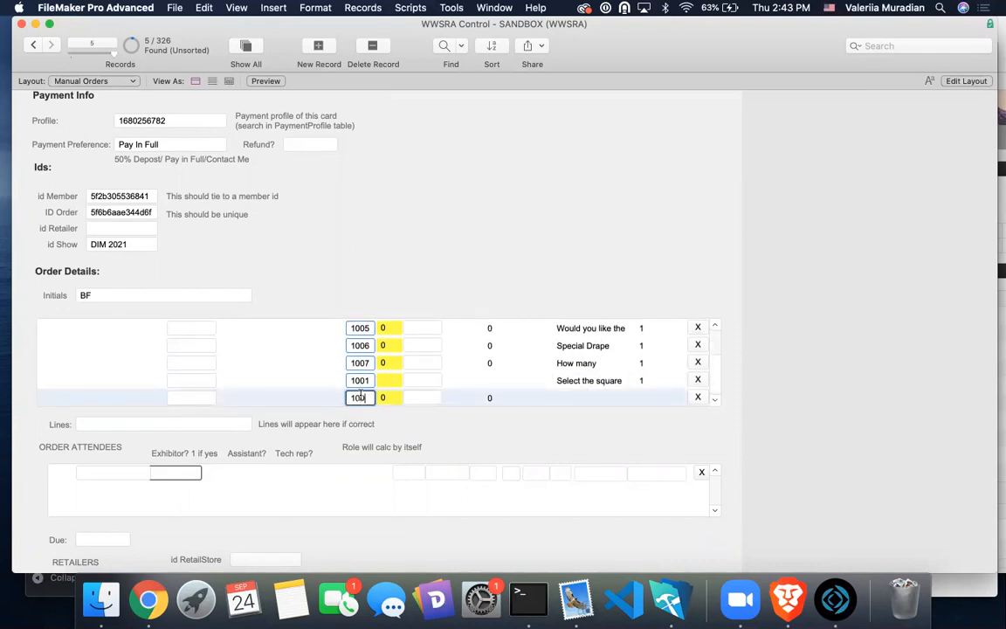
click(717, 403)
click(715, 401)
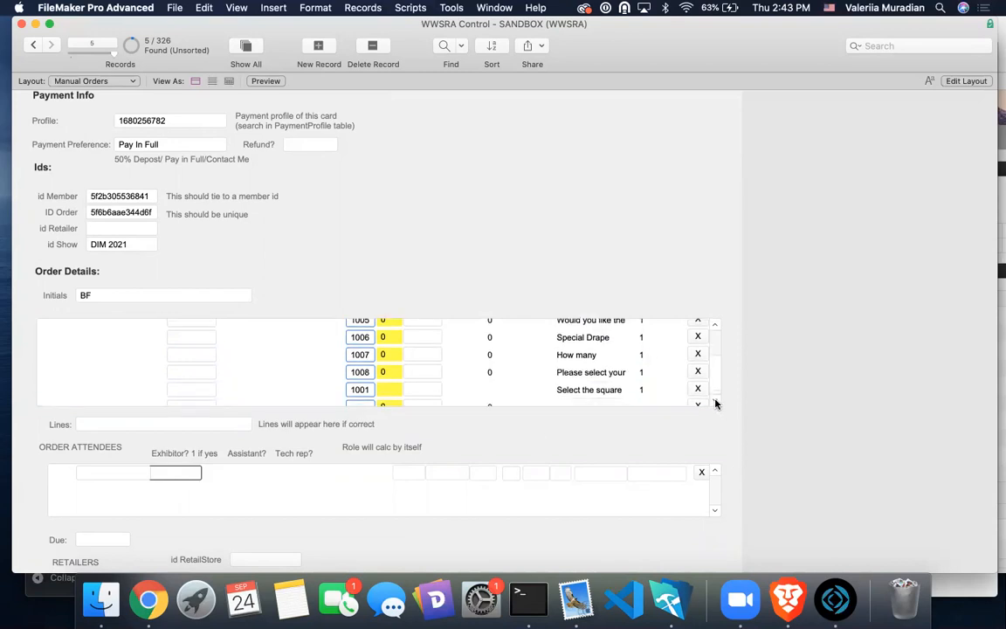
click(354, 398)
text(1012)
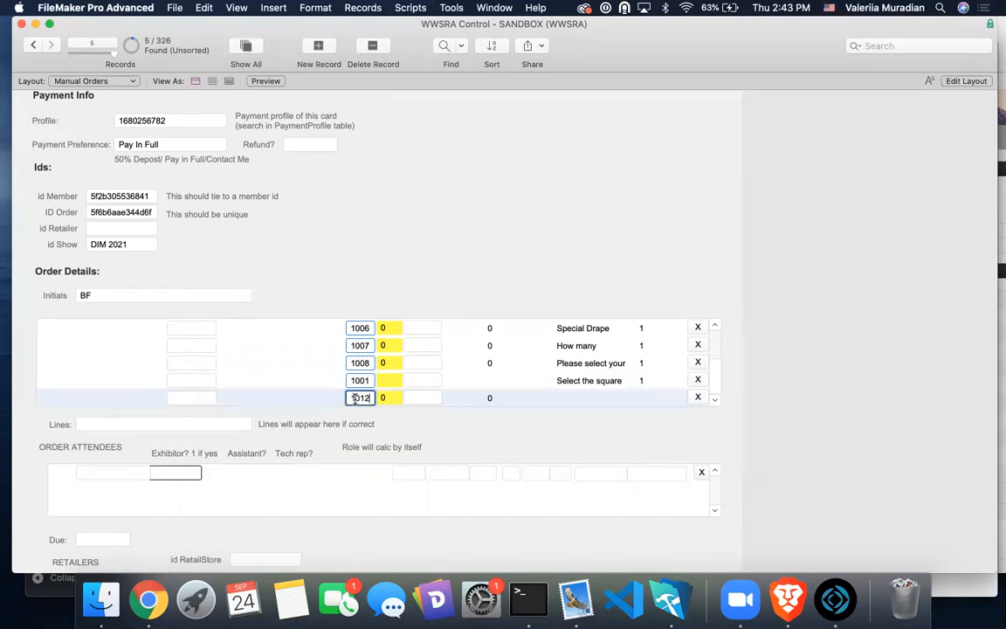
click(366, 359)
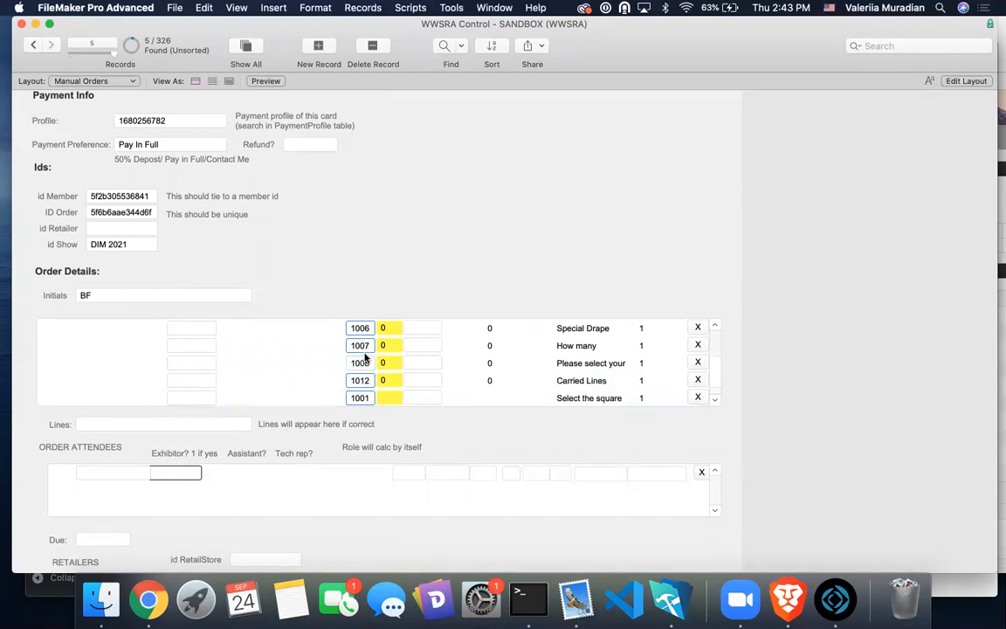
Check the row type used in the previous order record and enter OPTION for the new order's 1002 to 1005 rows
scroll(366, 359, up, 2)
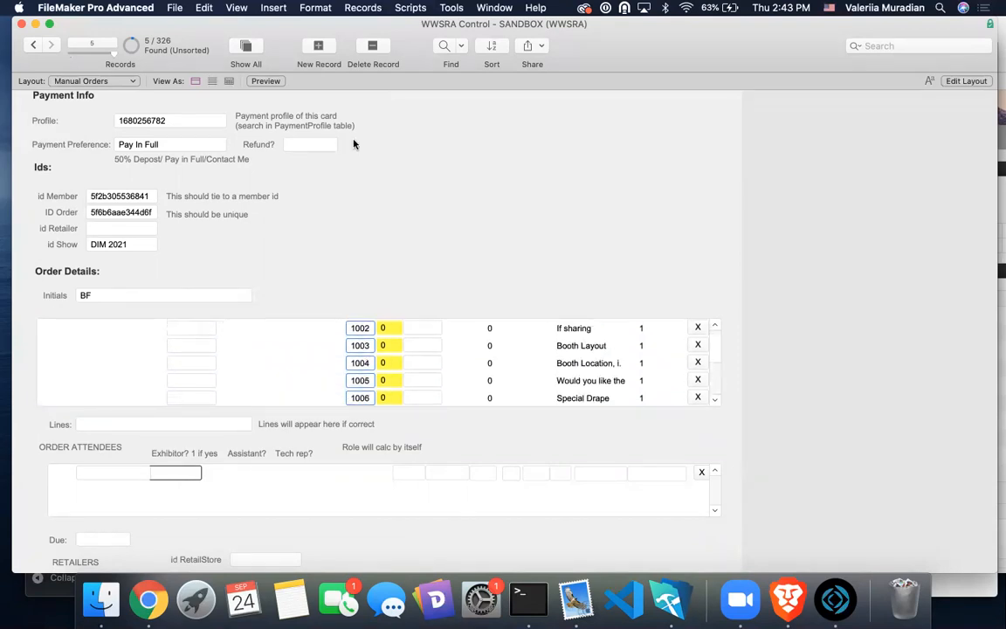
click(34, 45)
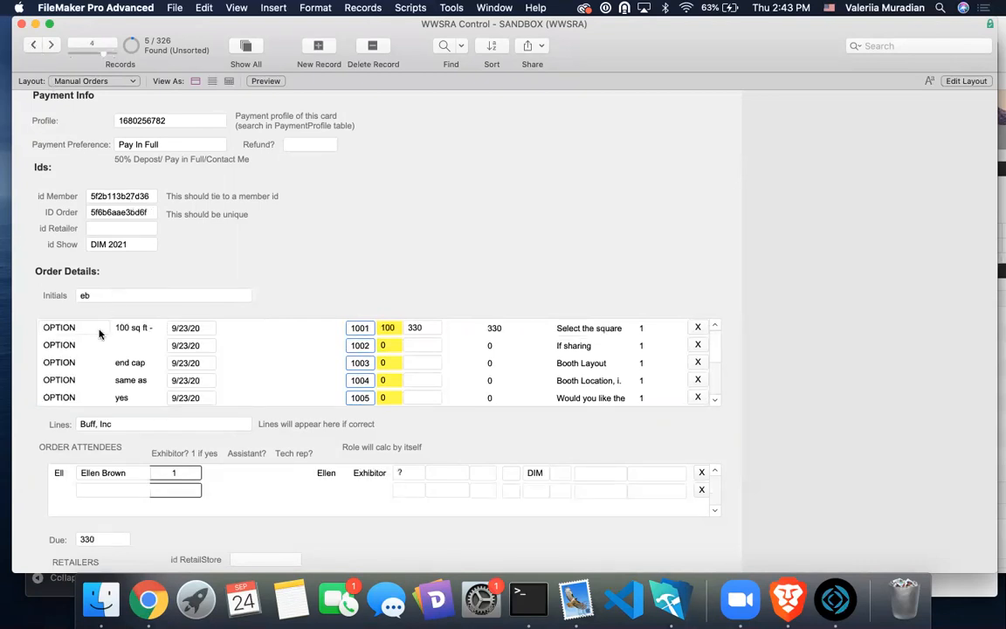
scroll(67, 359, down, 3)
scroll(67, 359, up, 3)
scroll(135, 390, down, 1)
scroll(135, 390, up, 1)
click(49, 324)
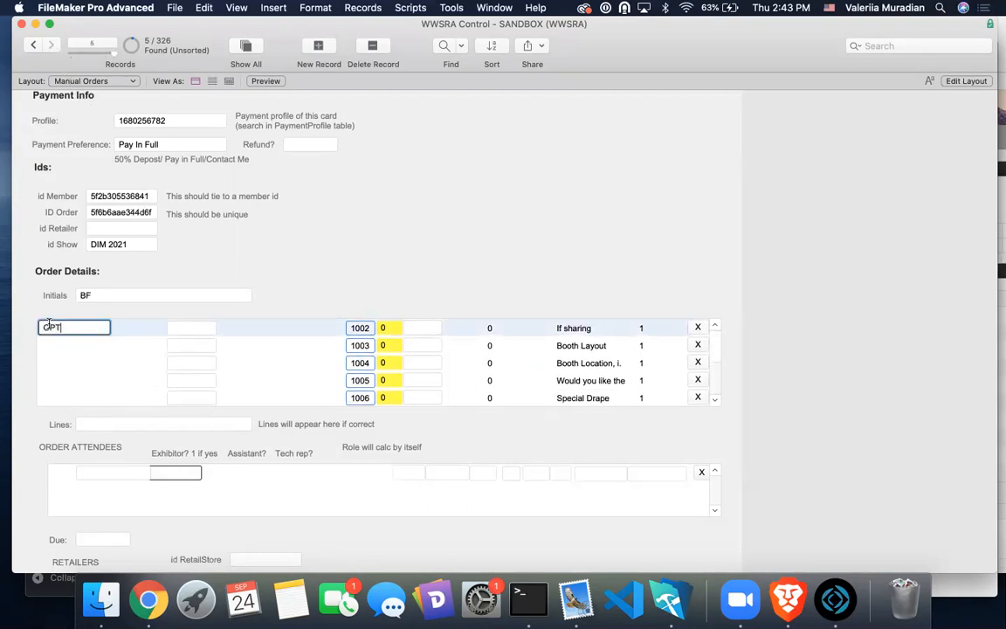
click(71, 345)
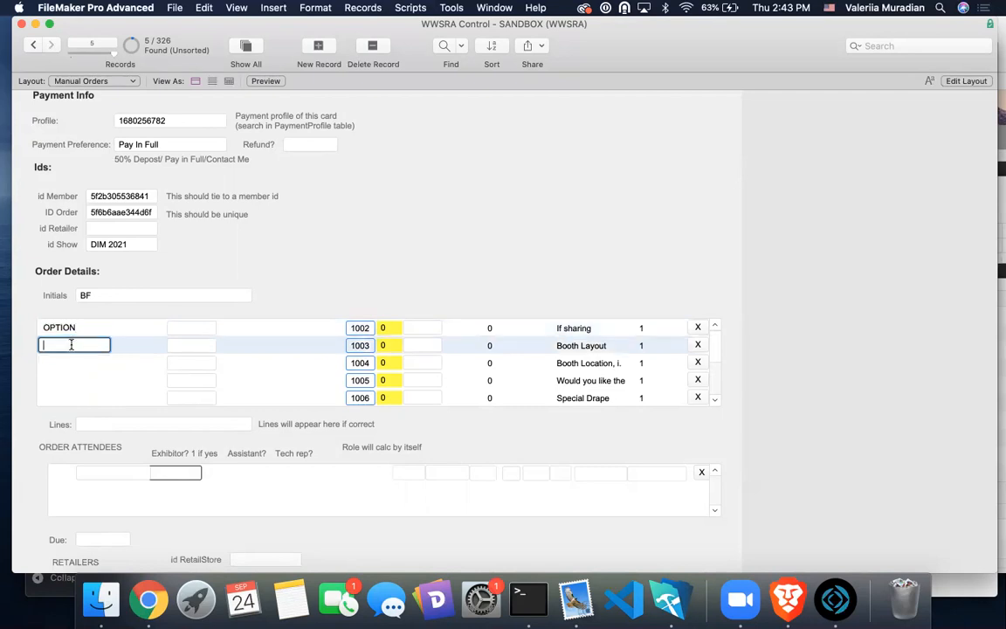
click(65, 360)
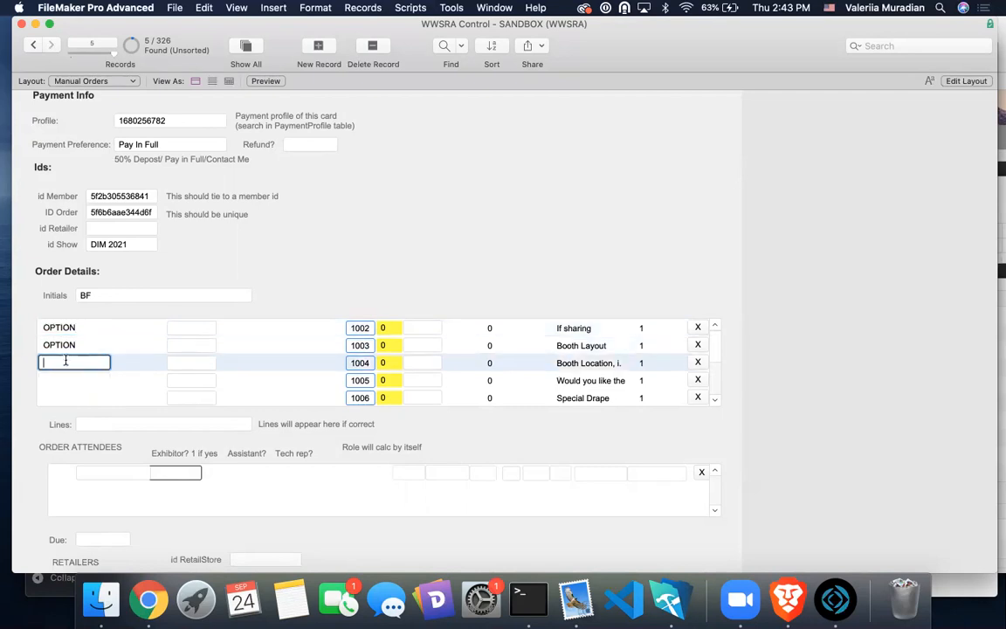
text(OPTION)
click(65, 379)
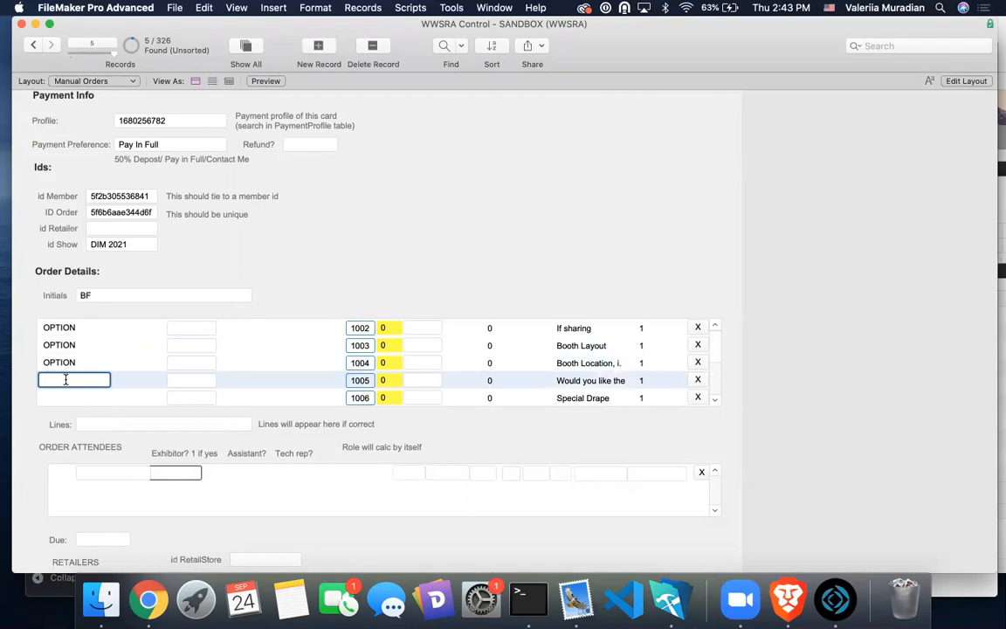
text(OPTION)
Enter OPTION as the type of the 1006, 1007, 1008 and 1012 rows
scroll(58, 338, down, 2)
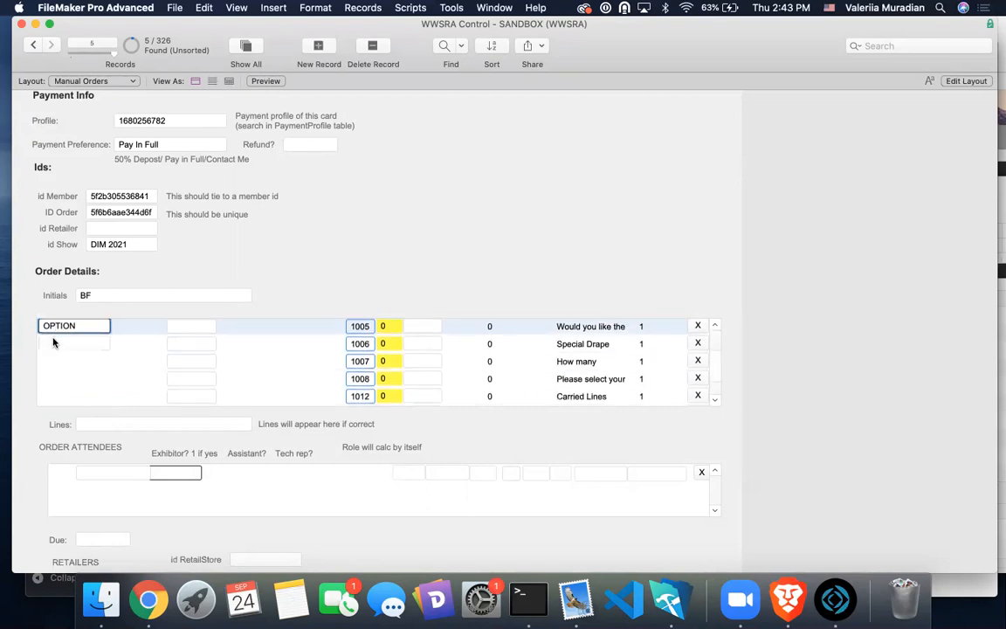
click(52, 341)
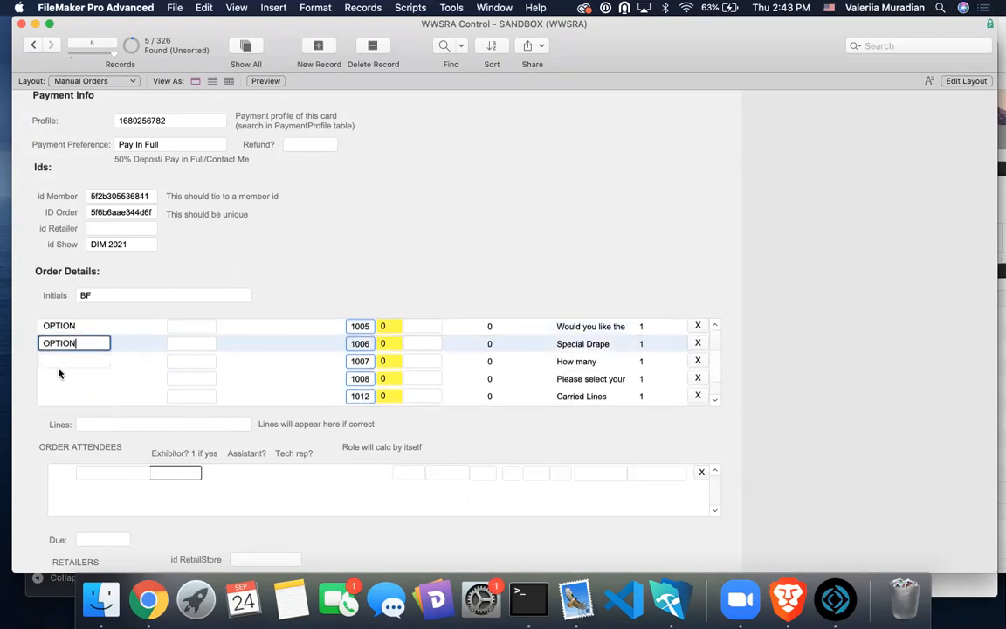
click(58, 361)
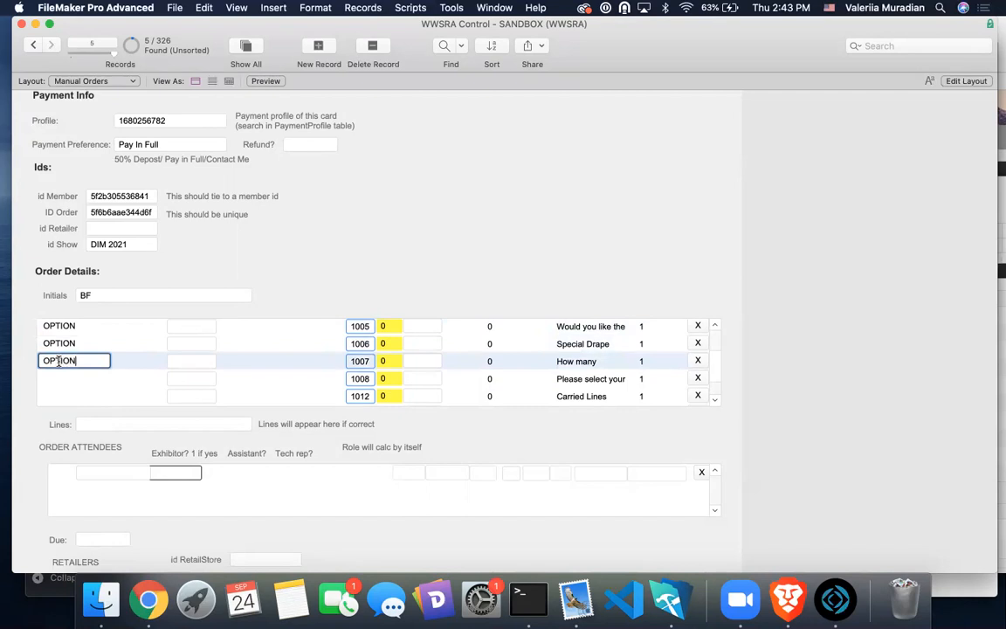
click(55, 377)
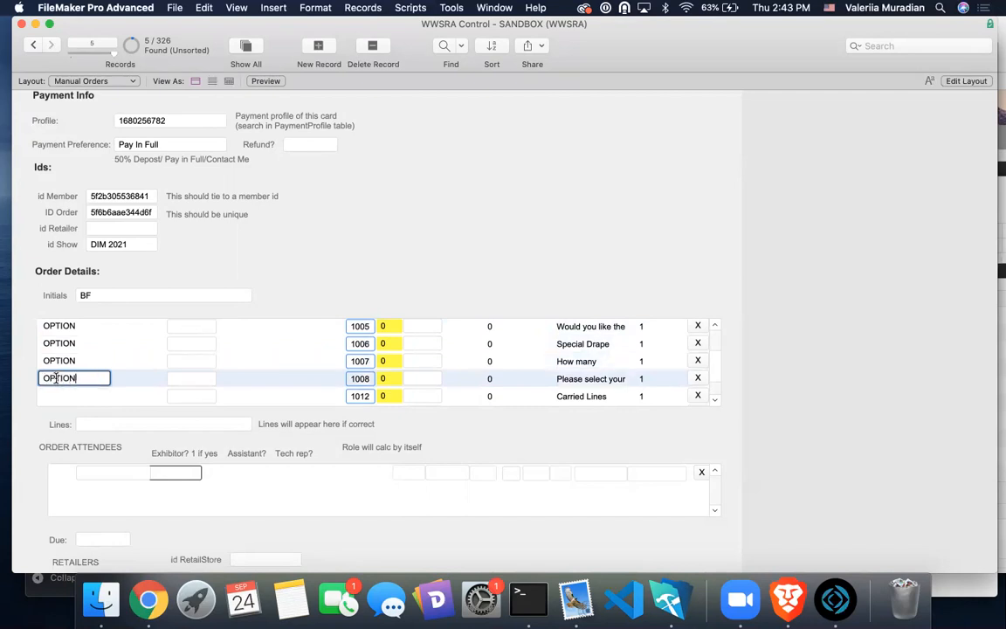
click(61, 395)
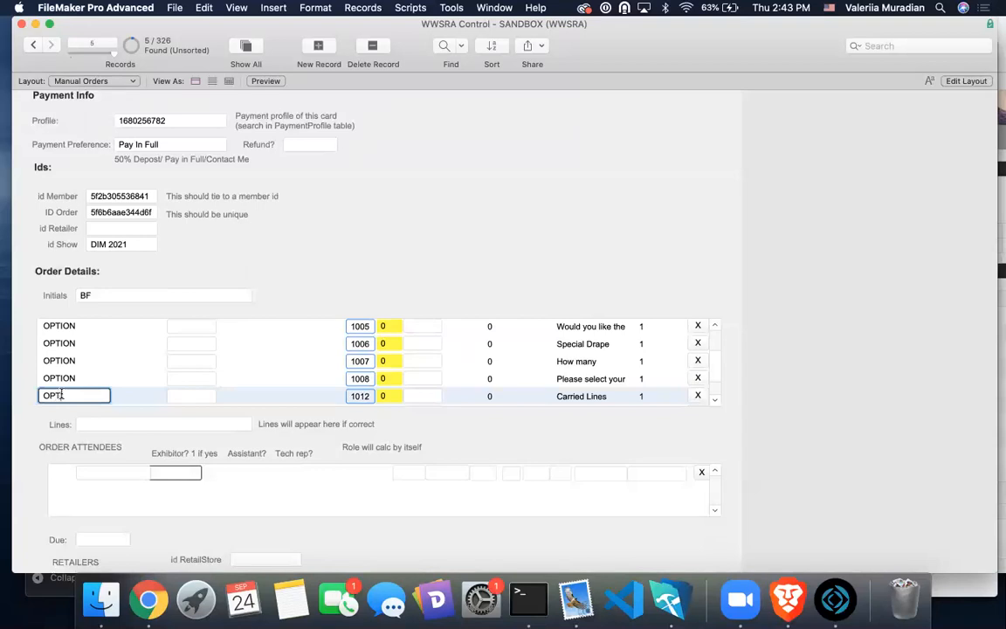
Enter OPTION as the type of the 1001 row and of the empty row below it
scroll(56, 358, down, 2)
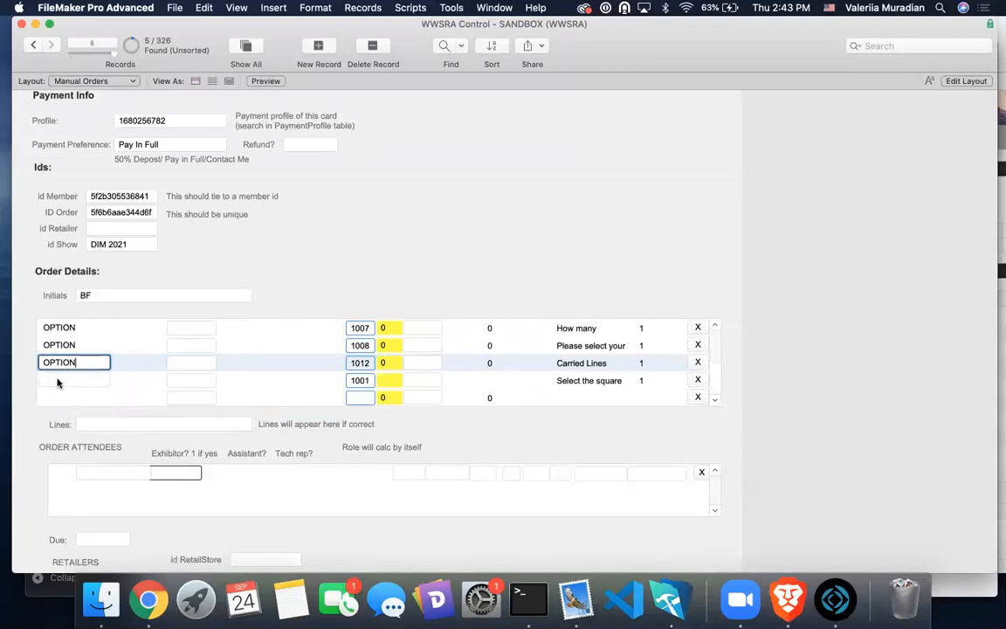
click(57, 379)
text(OPTION)
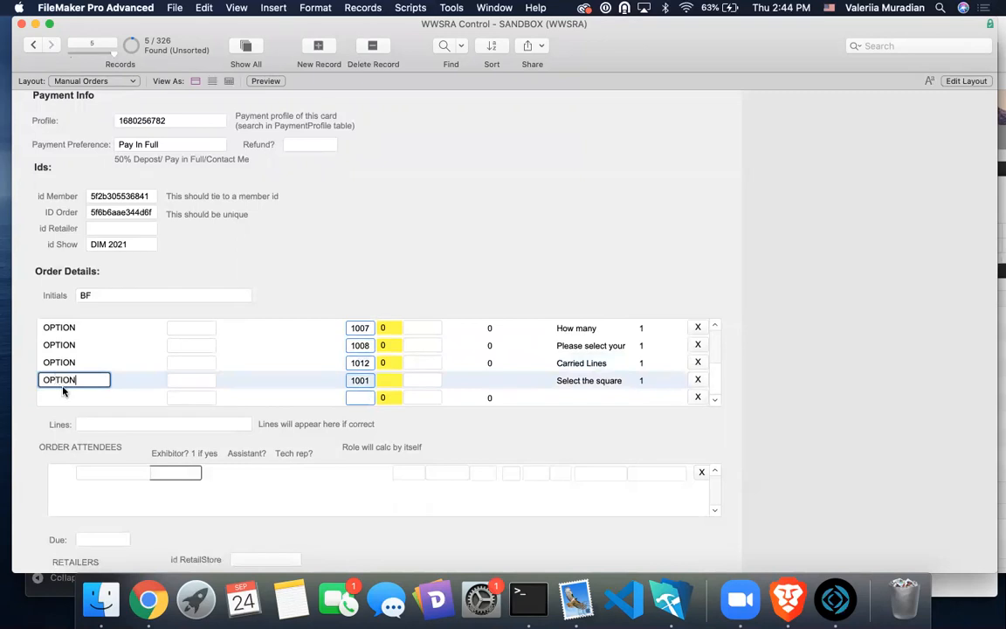
click(63, 397)
text(OPTION)
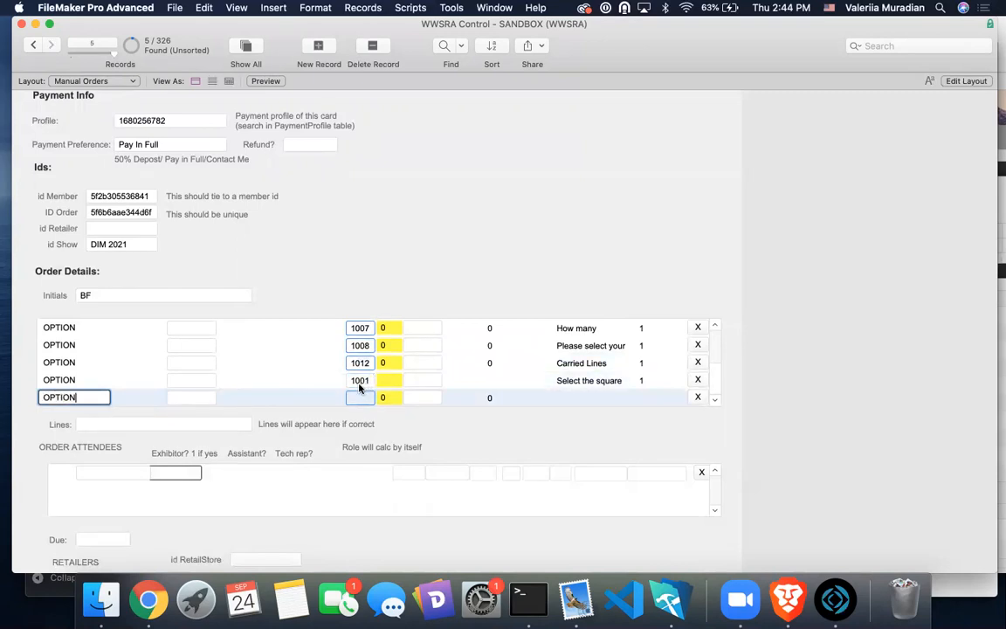
Switch to Chrome and check the ordered booth product and price in the exhibitor's web form entry
click(572, 379)
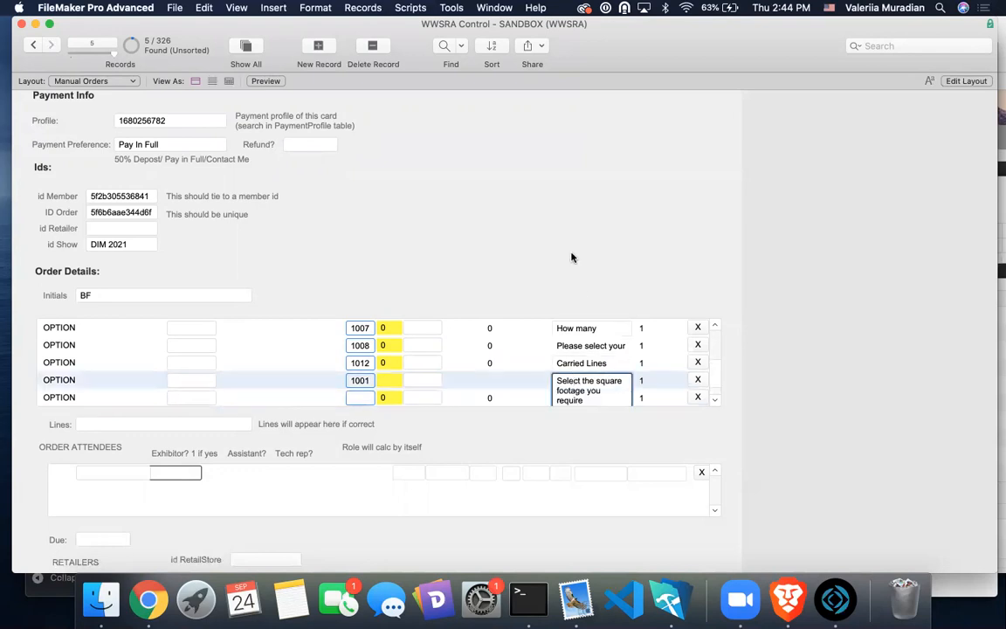
click(148, 599)
scroll(578, 248, up, 5)
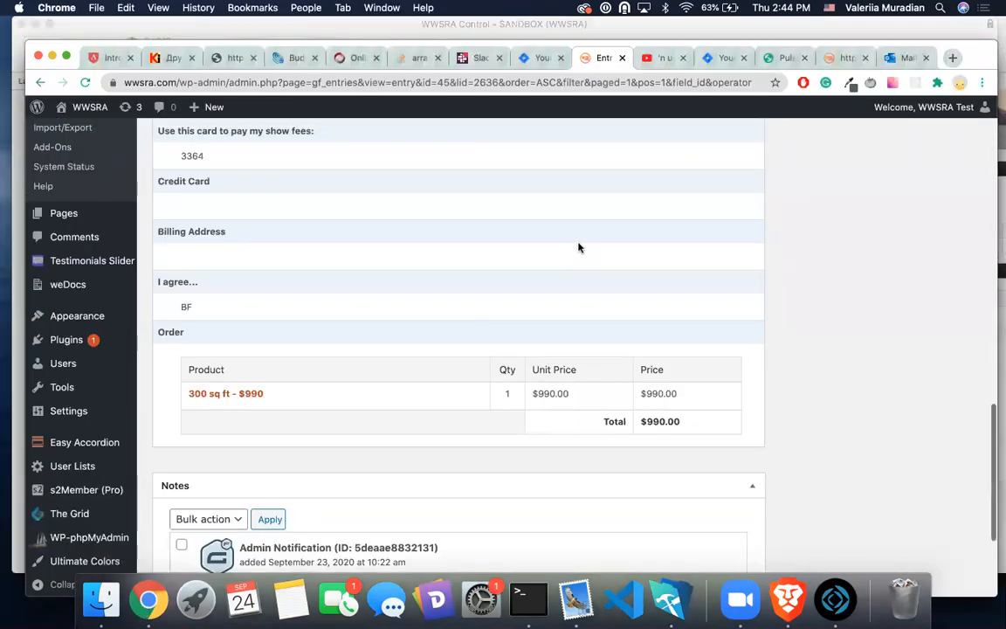
scroll(541, 235, down, 3)
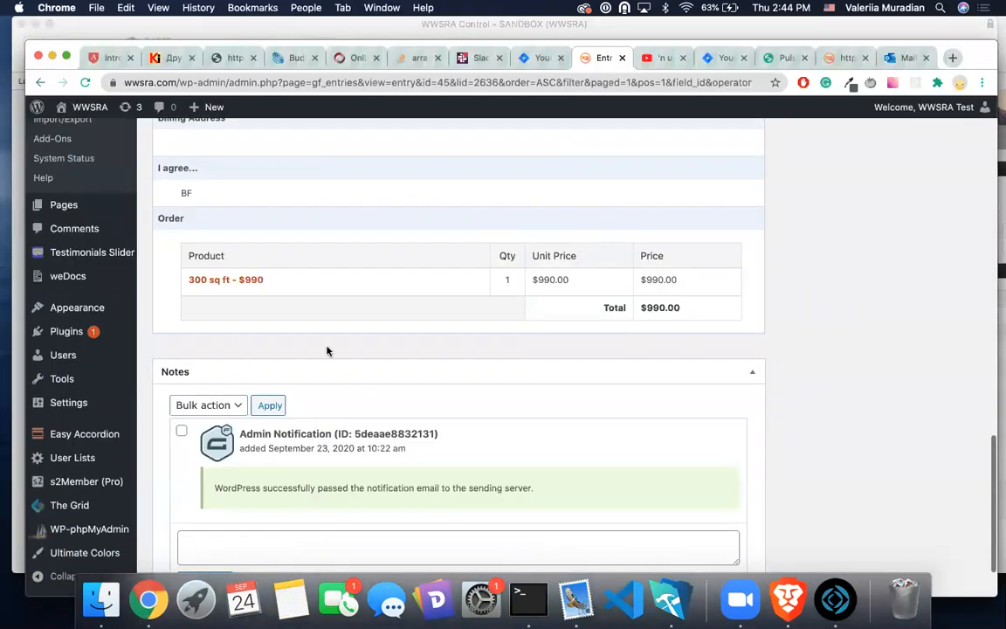
click(283, 26)
Back in FileMaker, find the earlier order with a 300 sq ft booth and copy the description from its 1001 row
click(32, 46)
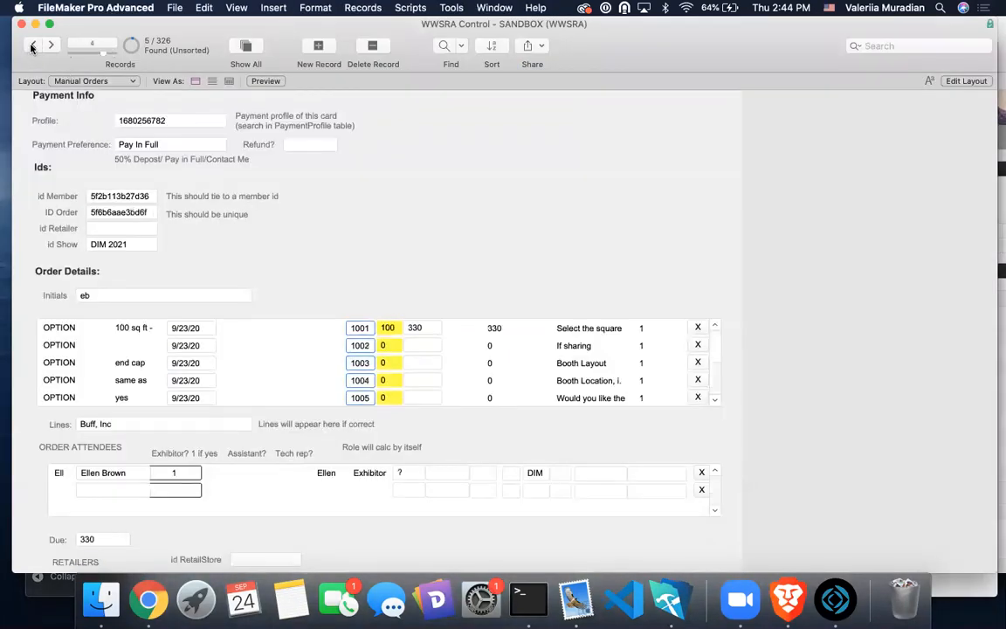
click(32, 46)
click(32, 46)
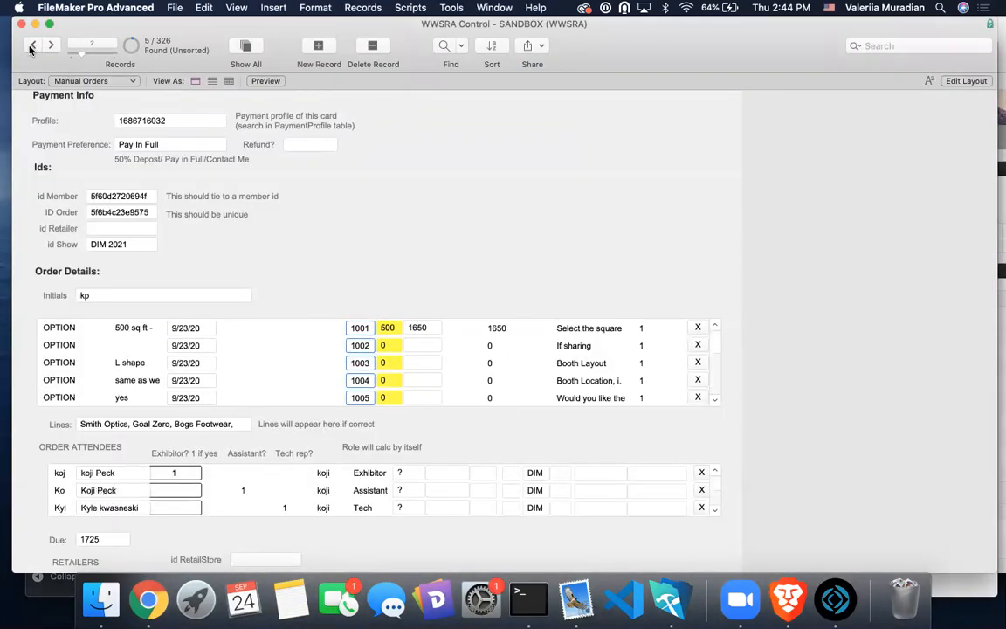
click(30, 48)
click(136, 331)
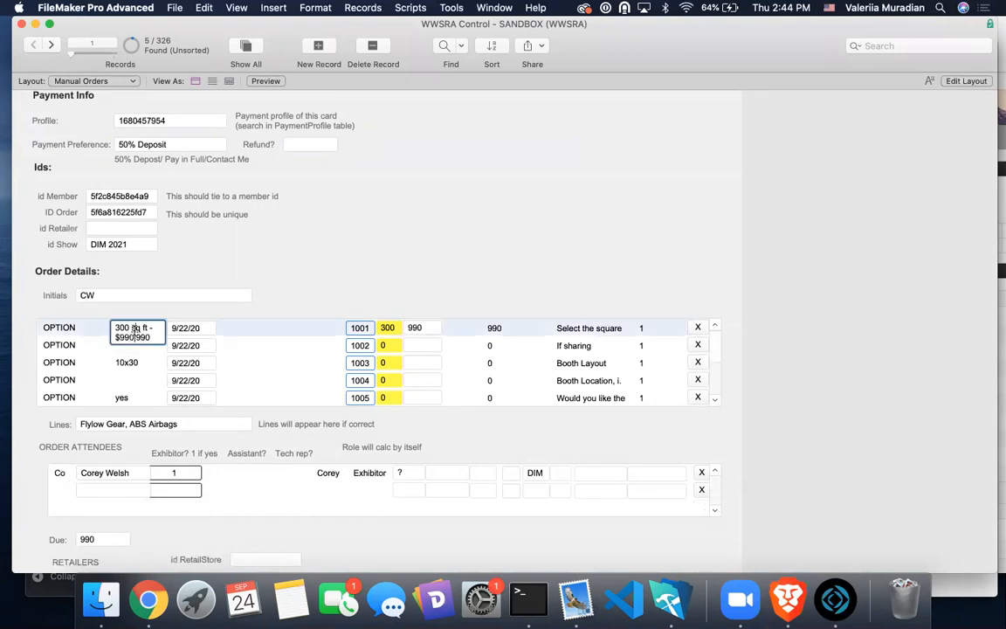
drag(157, 337, 104, 331)
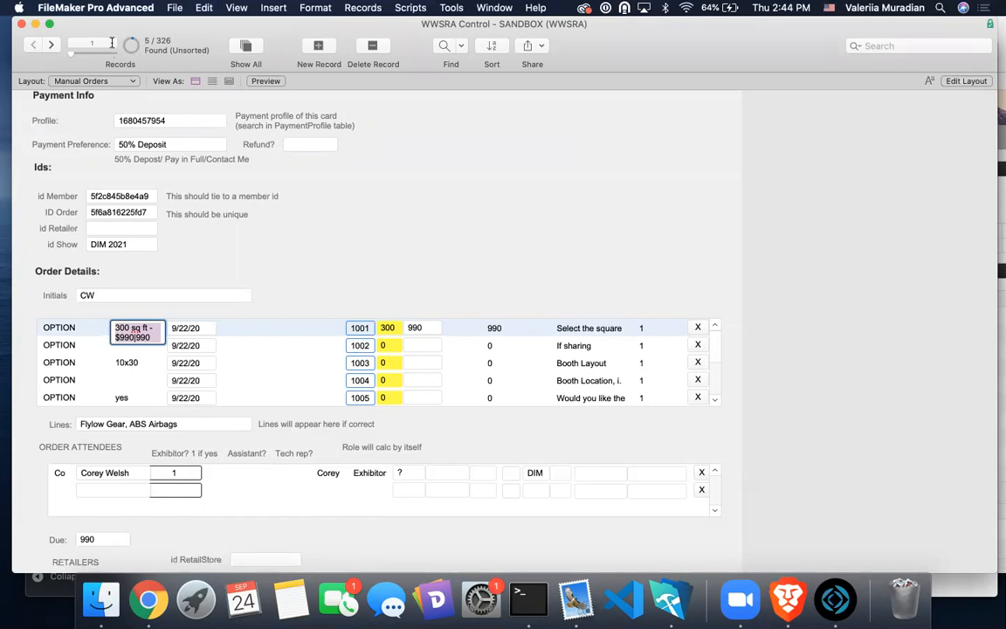
Return to the new order and paste "300 sq ft - $990|990" as the description of its 1001 row
click(51, 43)
click(50, 43)
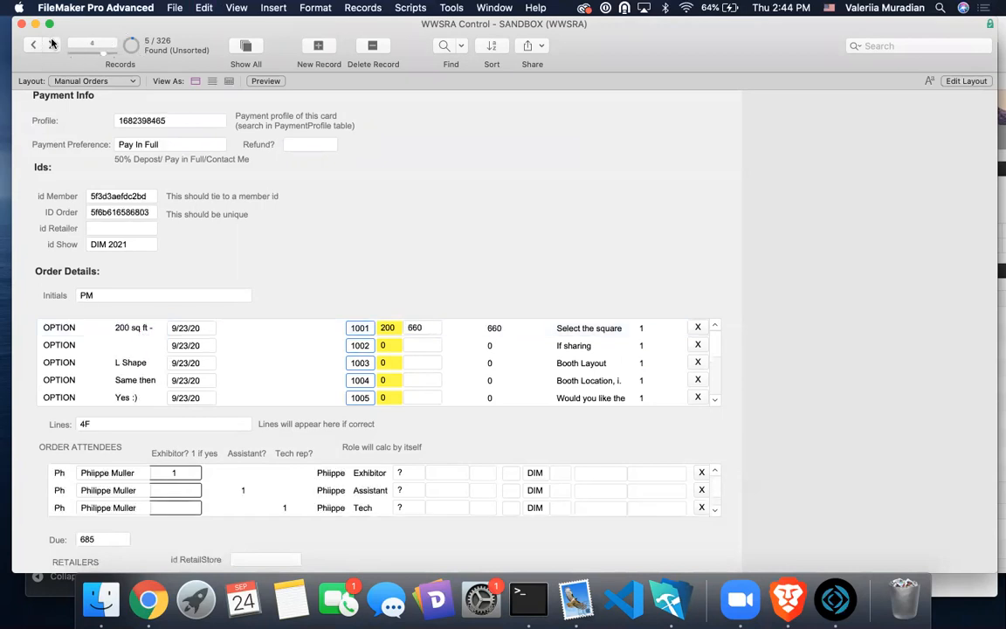
click(51, 44)
click(52, 45)
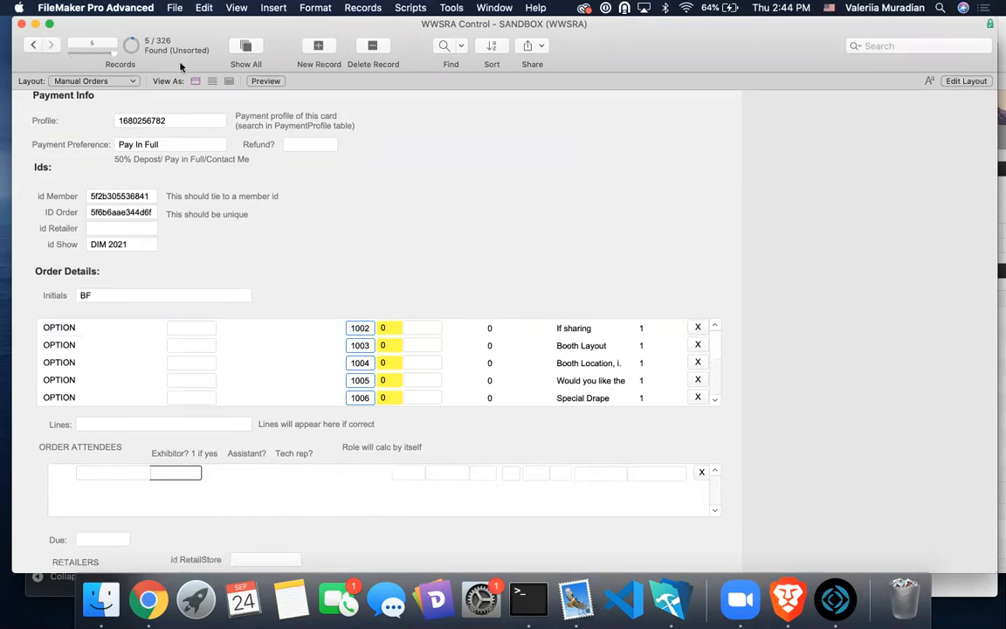
scroll(342, 235, up, 3)
scroll(349, 295, down, 3)
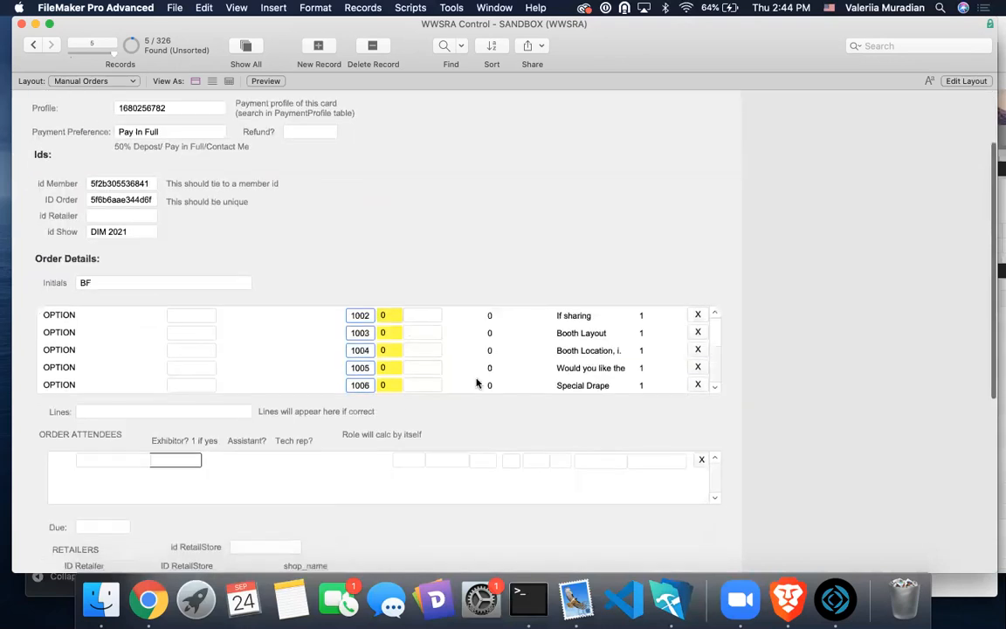
scroll(370, 375, down, 2)
scroll(366, 372, down, 3)
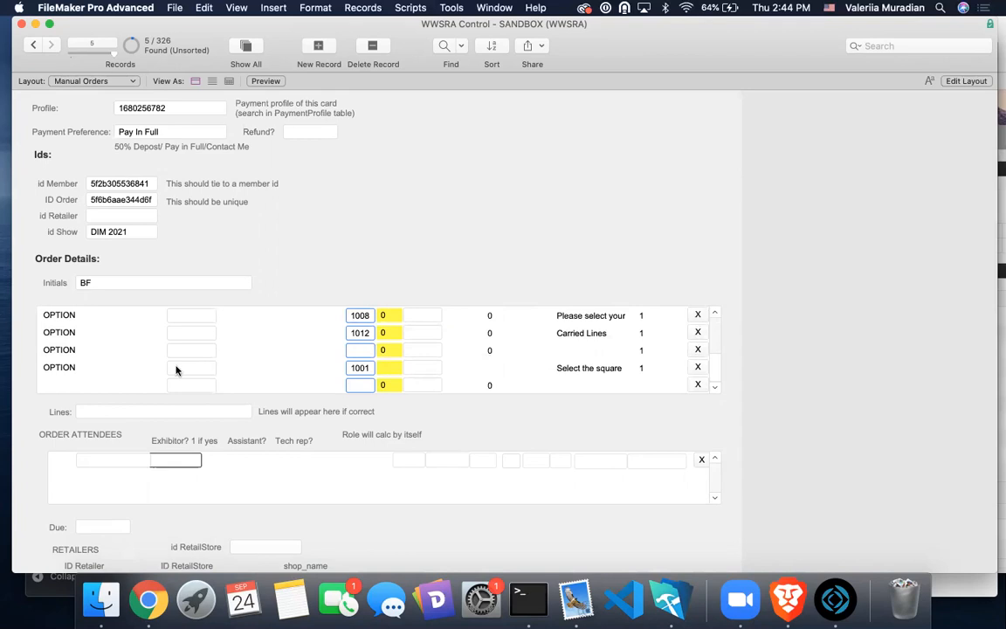
click(124, 367)
text(300 sq ft - $990|990)
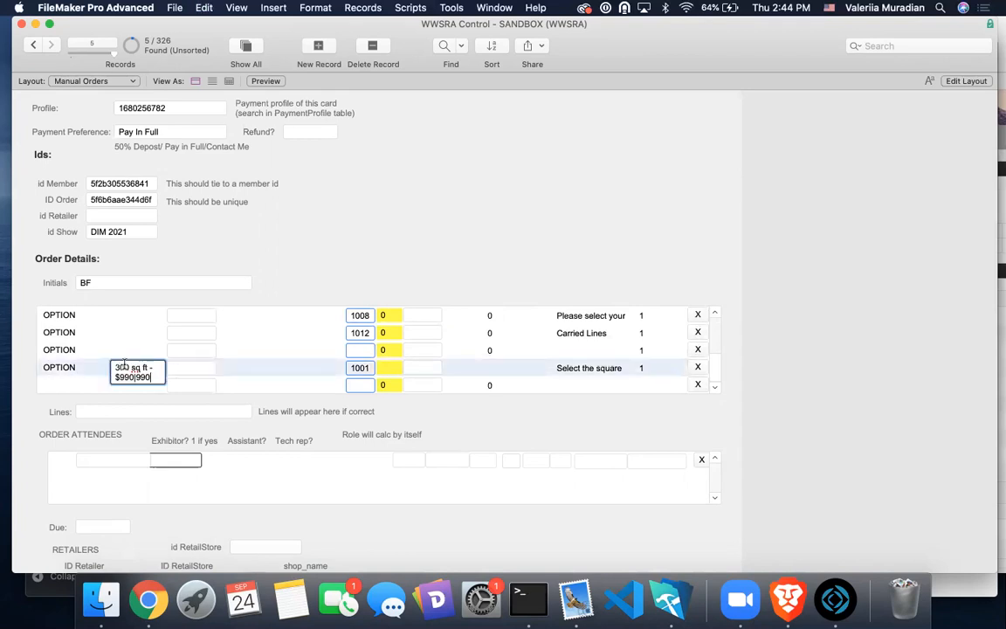
click(320, 294)
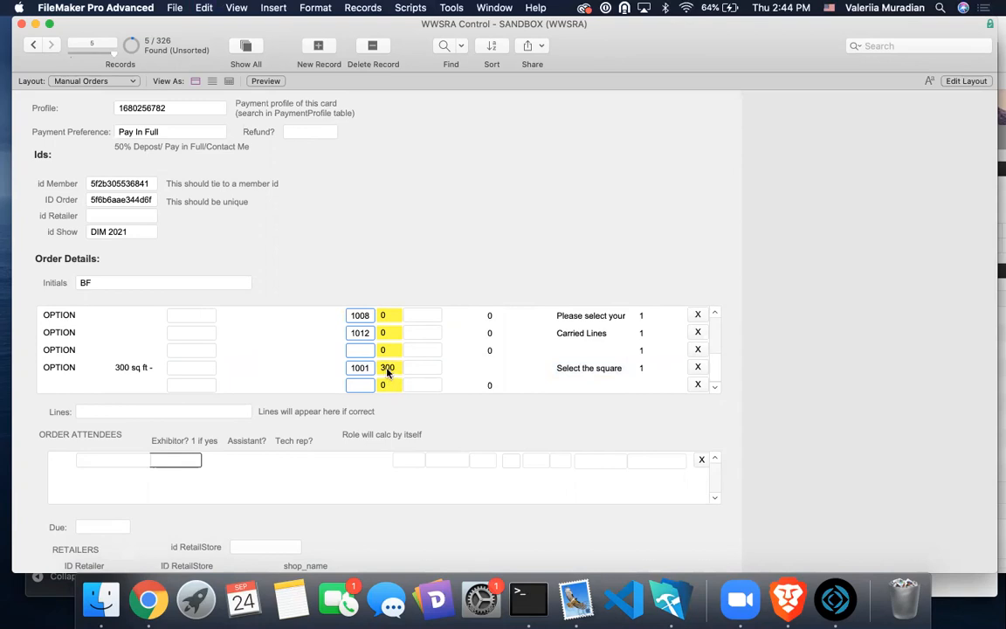
Enter 300 in the empty cost field beside the square footage of the 1001 row
scroll(389, 371, down, 5)
scroll(385, 370, up, 6)
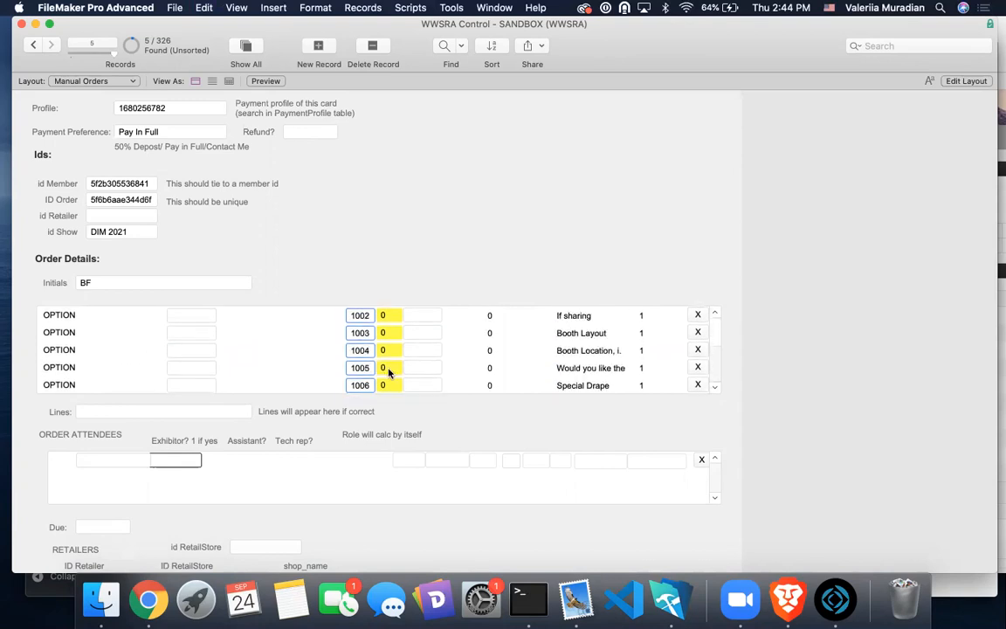
scroll(403, 426, down, 3)
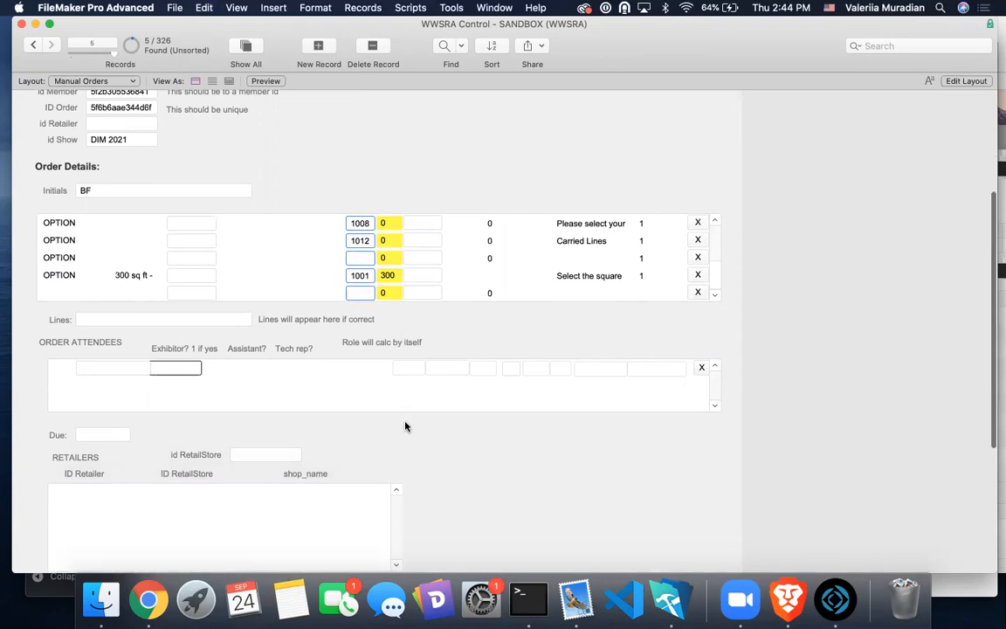
scroll(406, 424, up, 2)
click(428, 328)
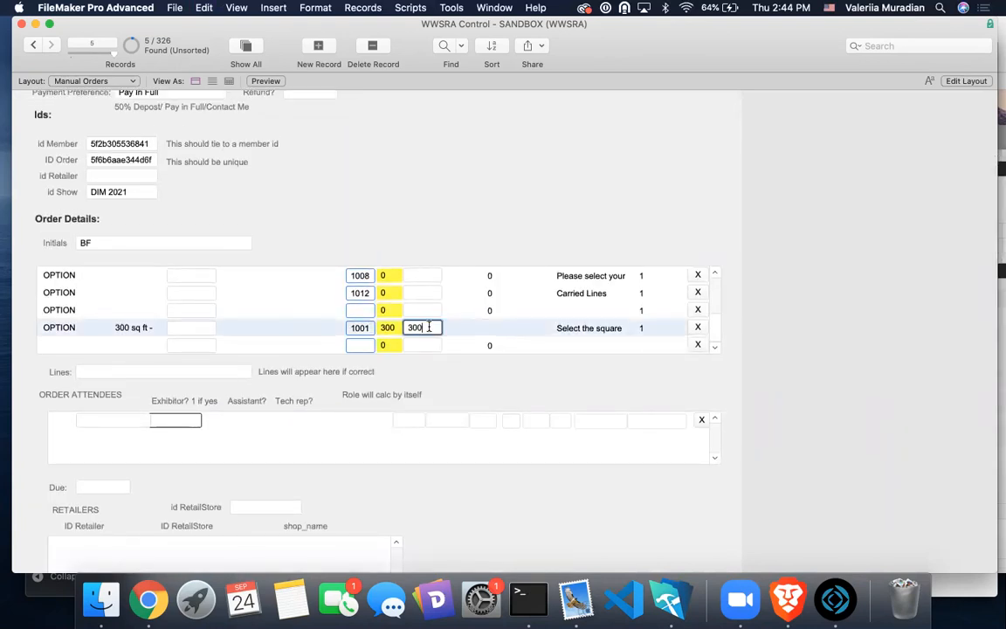
click(219, 449)
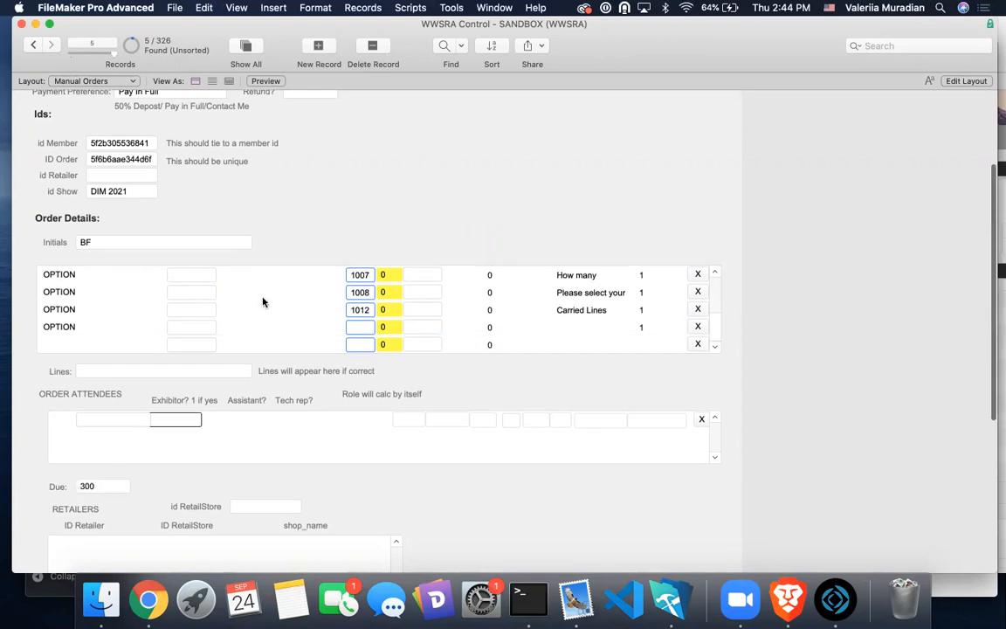
Set the cost of the 1001 row to 990, matching the price in its description
scroll(262, 297, down, 1)
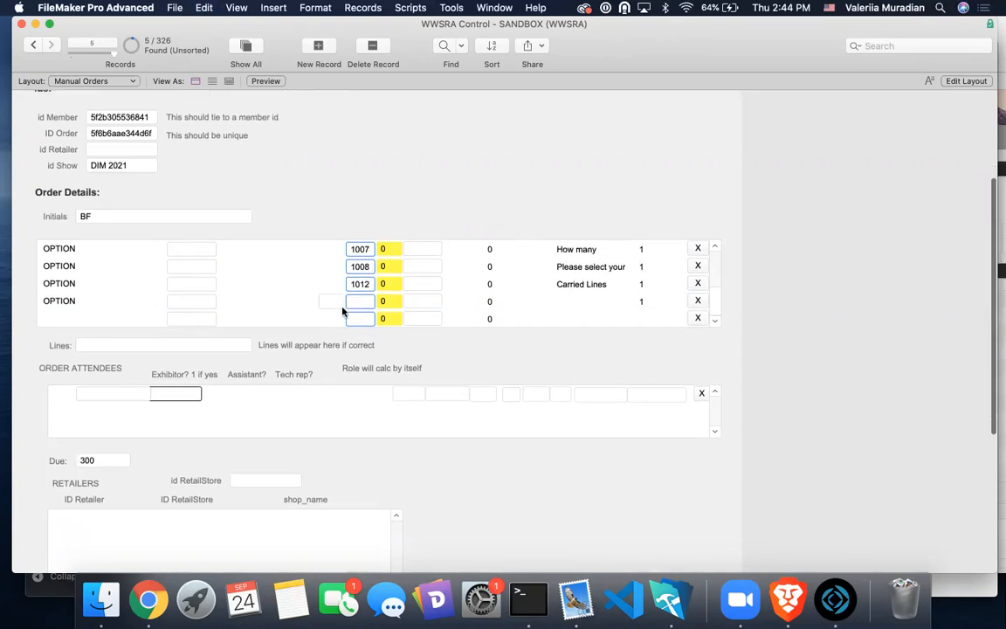
click(357, 284)
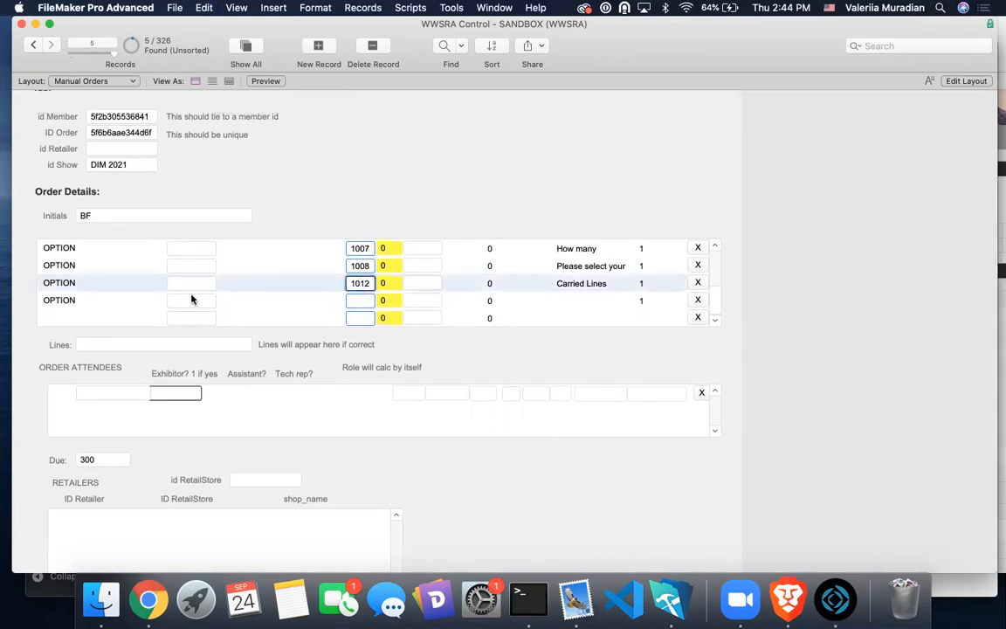
scroll(192, 299, up, 3)
click(146, 251)
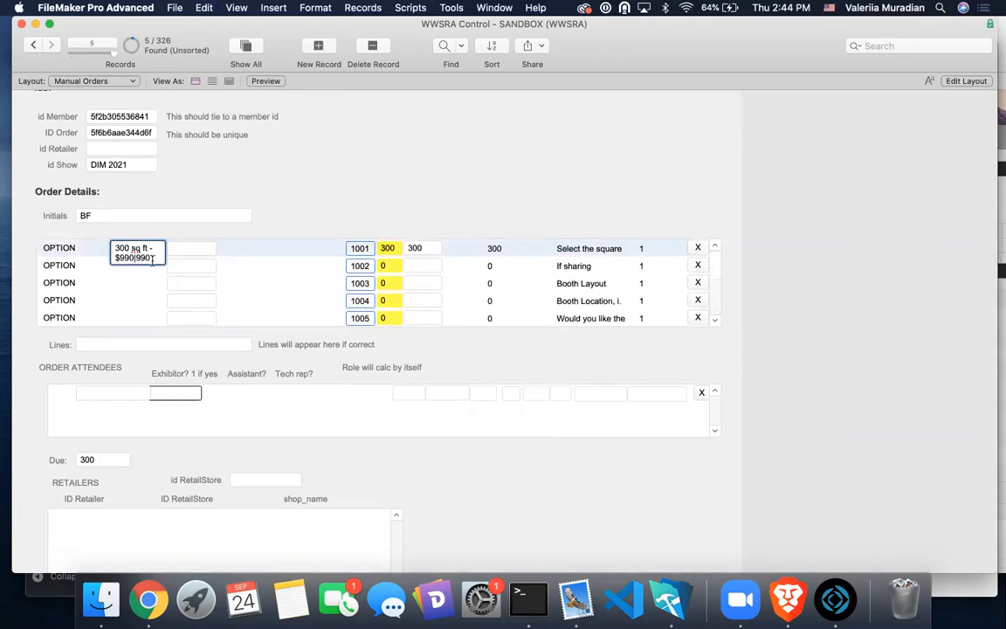
click(430, 248)
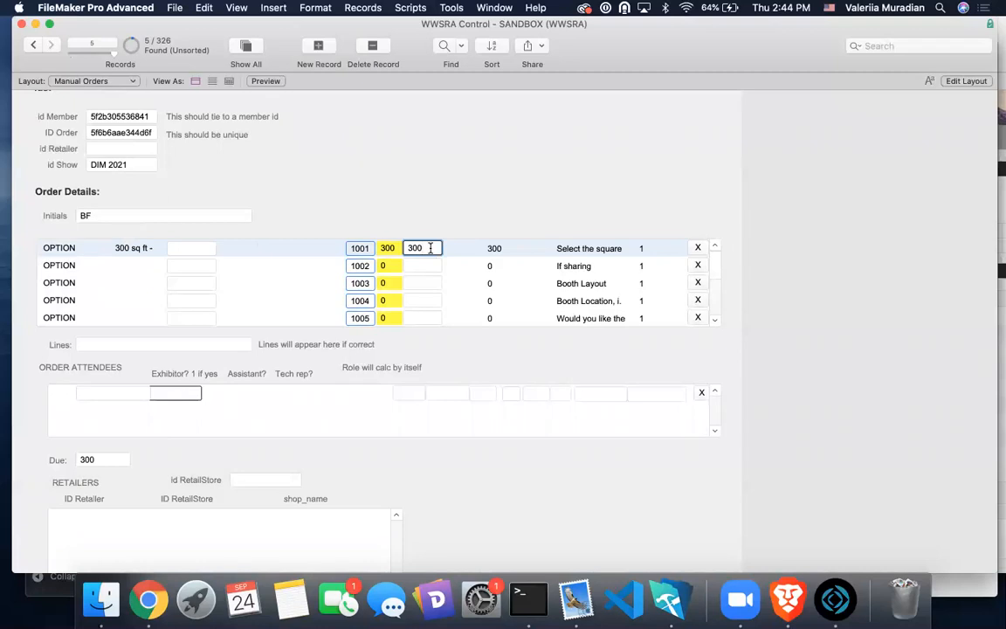
text(990)
click(389, 251)
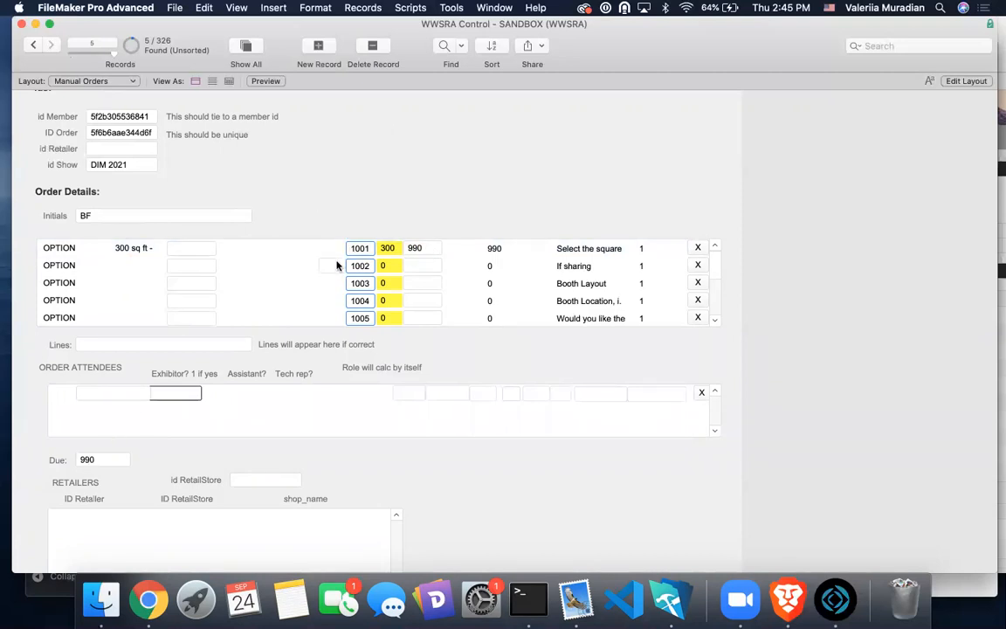
Review the previous order's option rows, then the exhibitor's form answers and registration email in Chrome
click(33, 47)
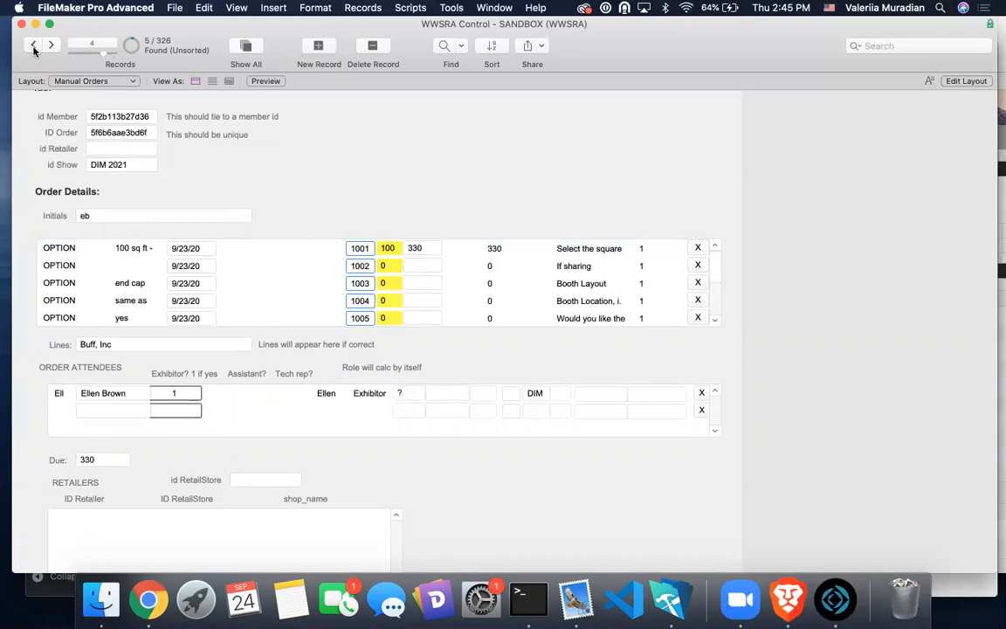
click(50, 45)
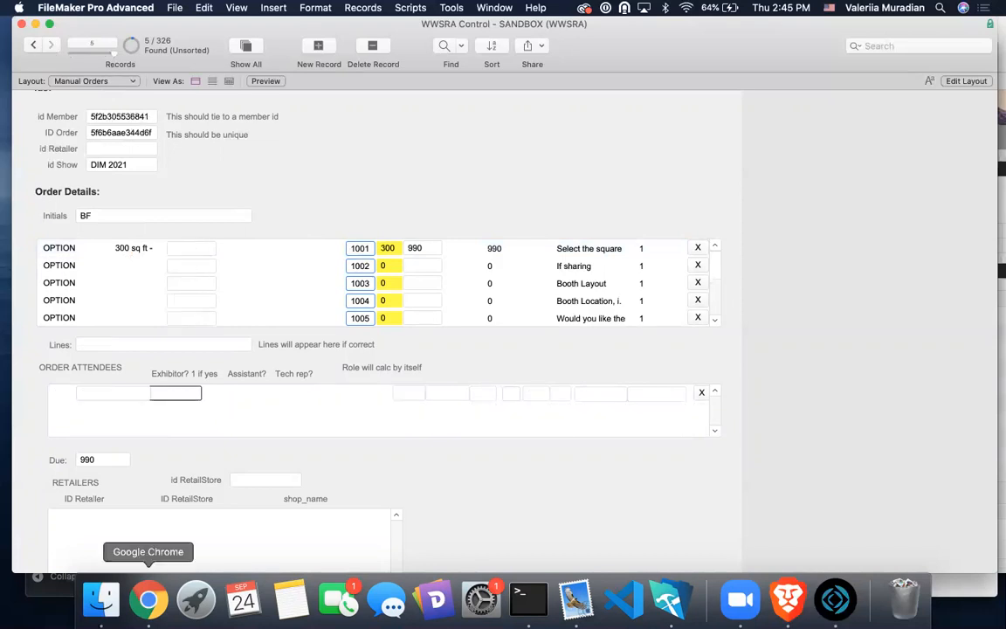
click(149, 597)
scroll(565, 281, up, 10)
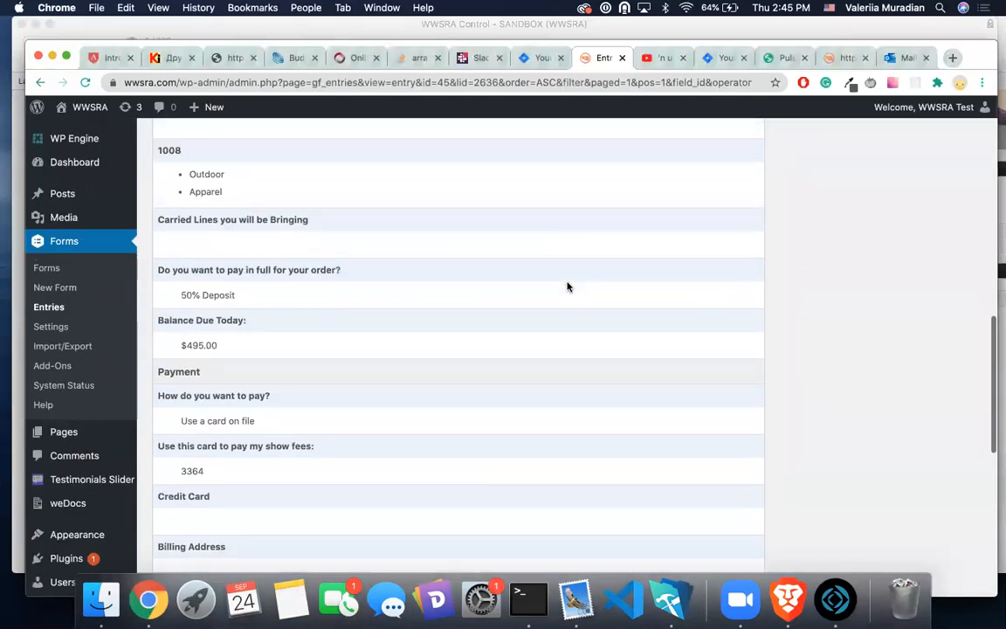
click(904, 58)
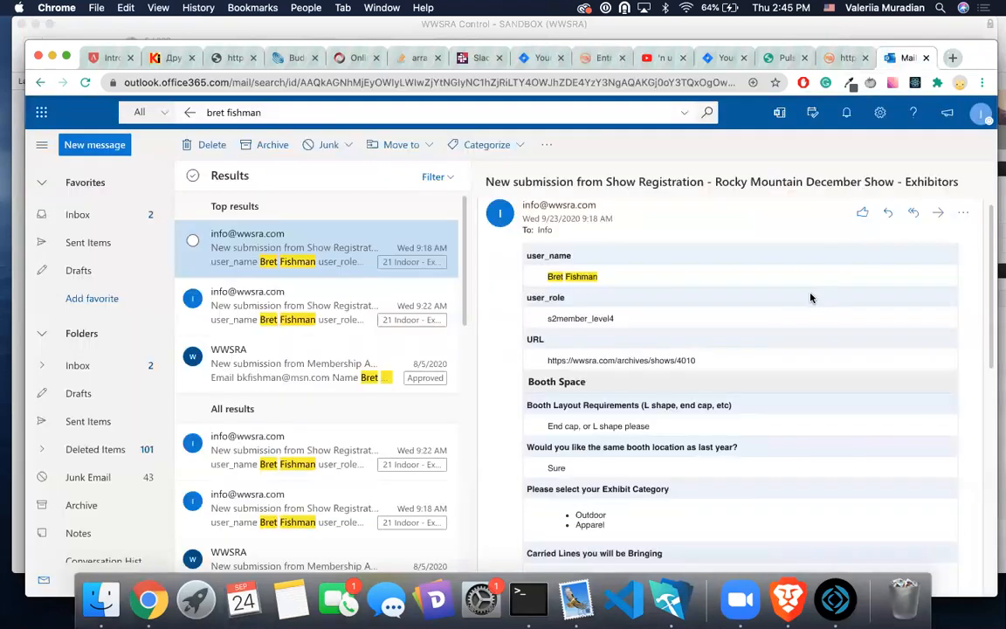
scroll(599, 317, down, 3)
scroll(599, 318, down, 8)
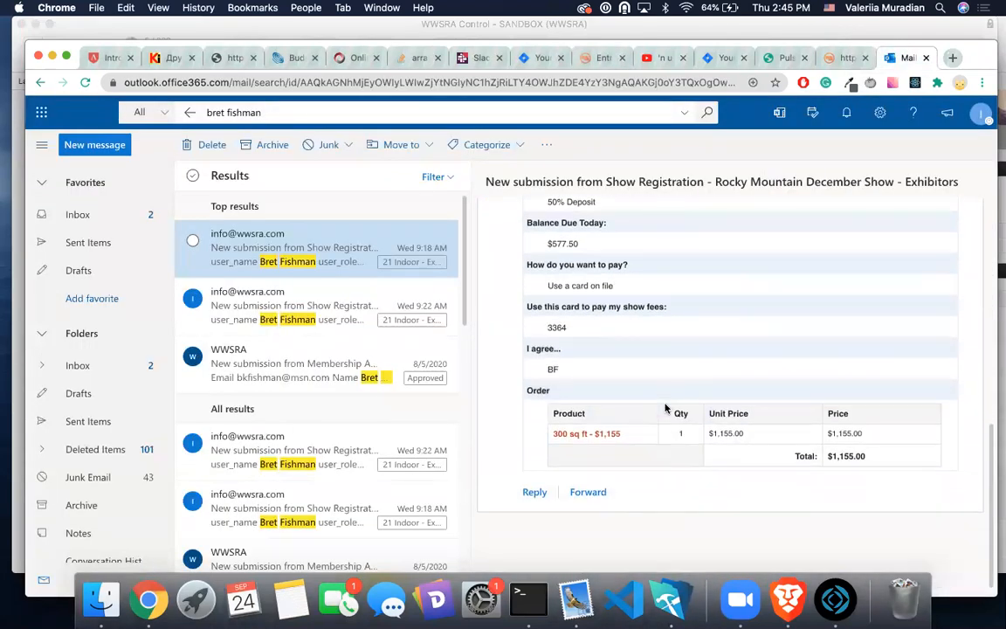
scroll(666, 408, up, 10)
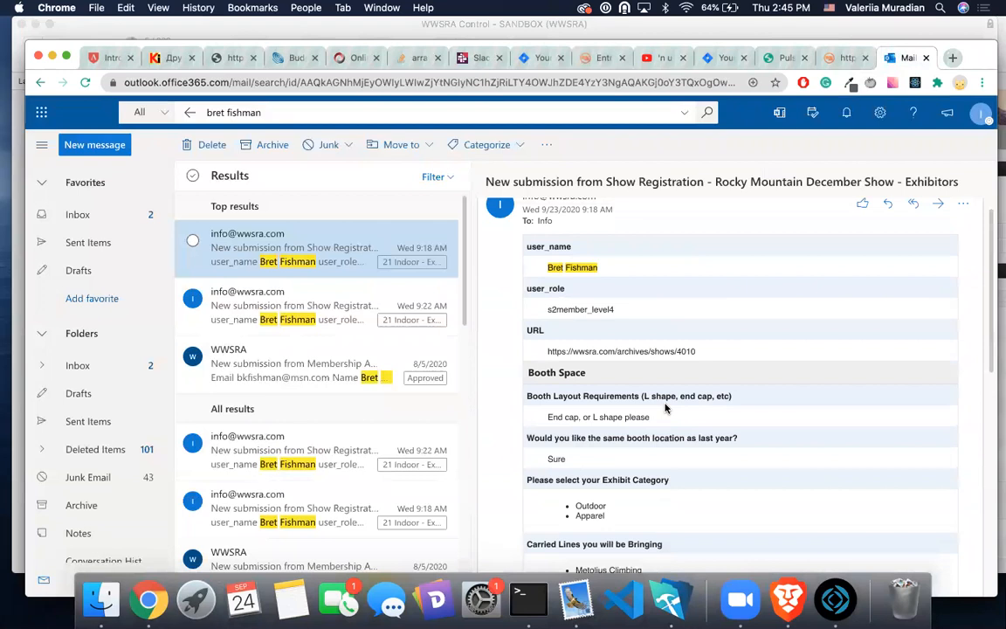
click(861, 58)
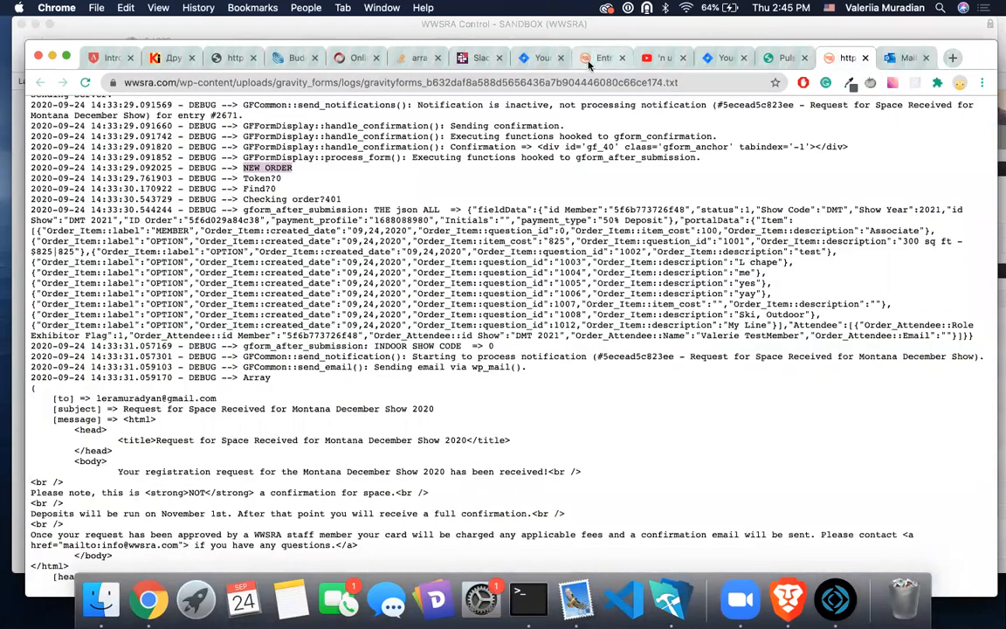
Copy the 1003 answer "End cap, or L shape please" from the web form entry into the 1003 row's description in FileMaker
click(602, 58)
scroll(452, 388, up, 5)
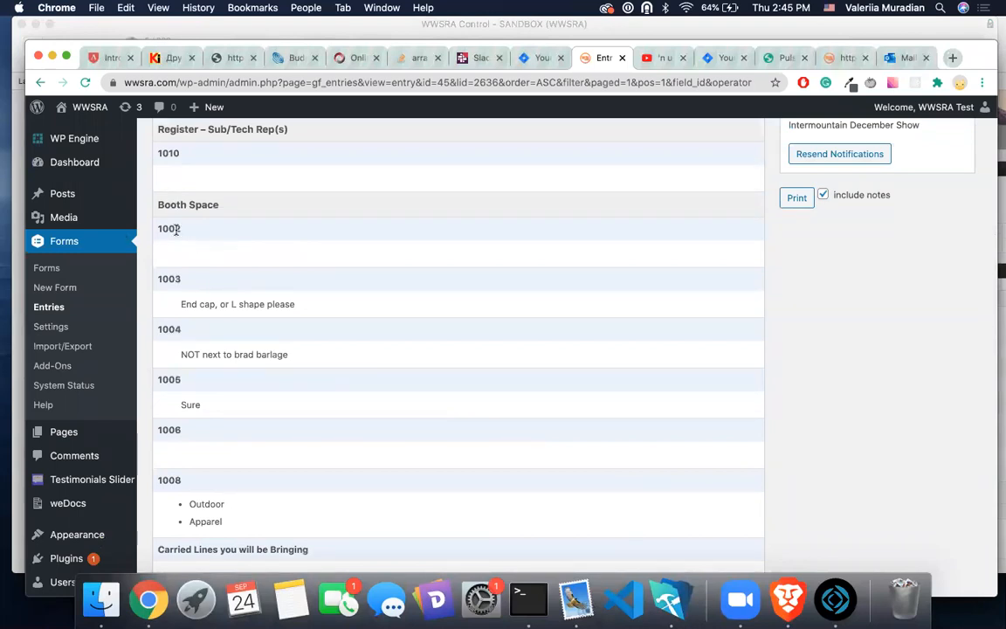
scroll(184, 260, down, 1)
drag(304, 298, 175, 294)
key(super+c)
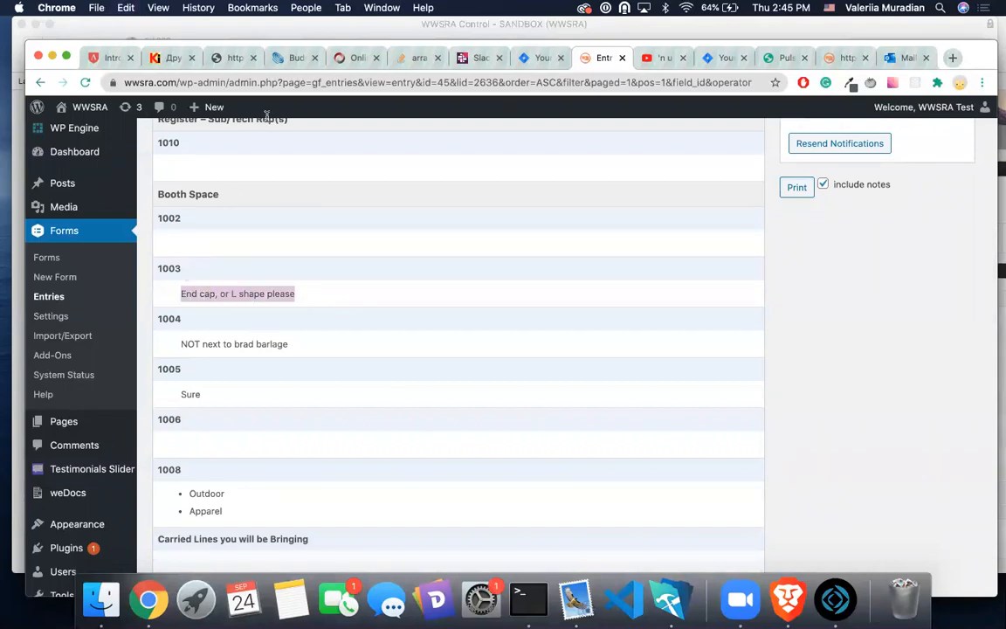
click(322, 27)
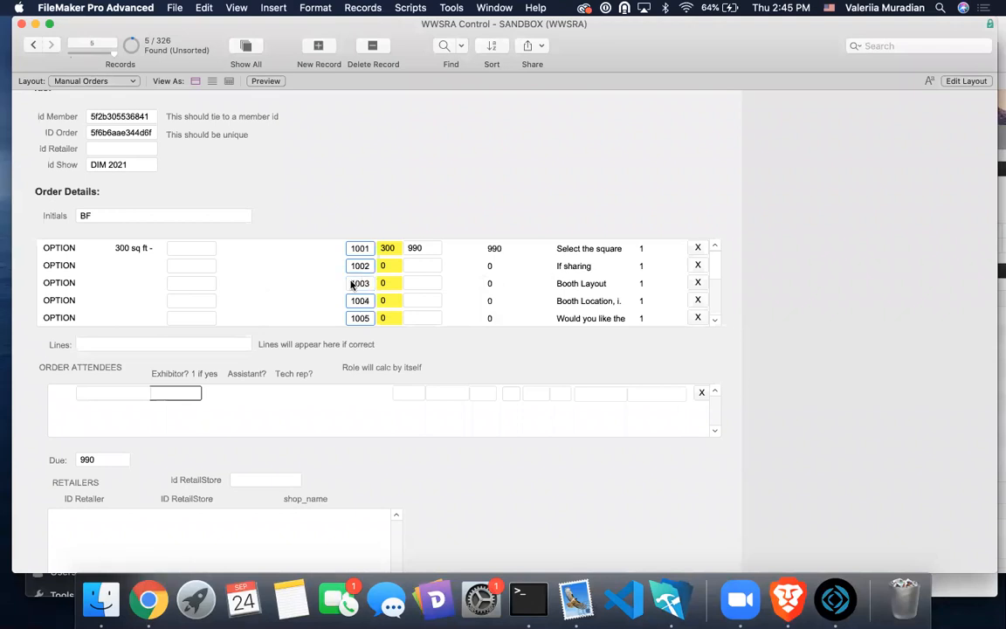
click(133, 284)
key(super+v)
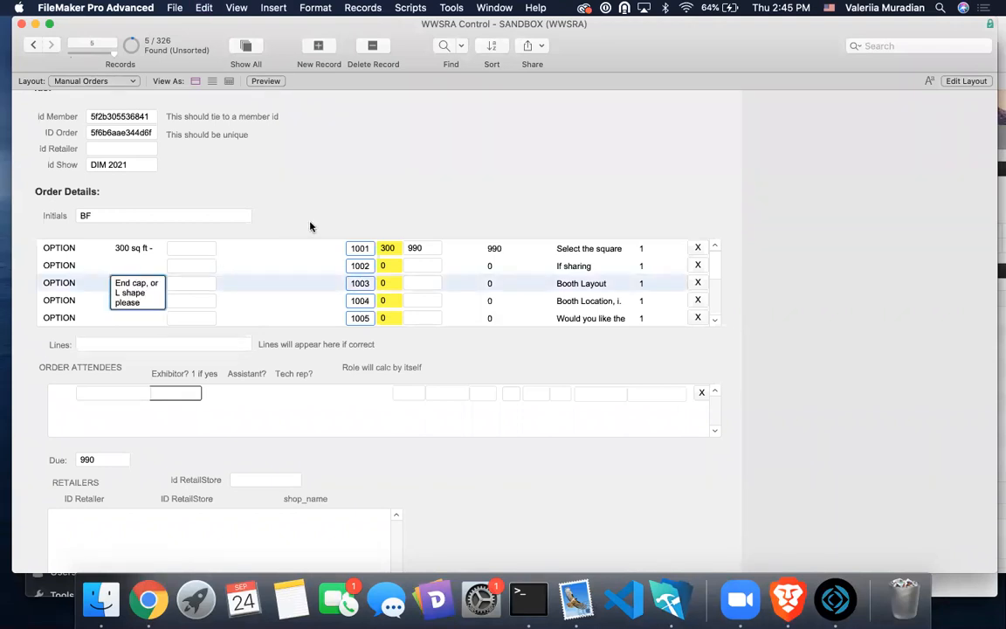
click(309, 217)
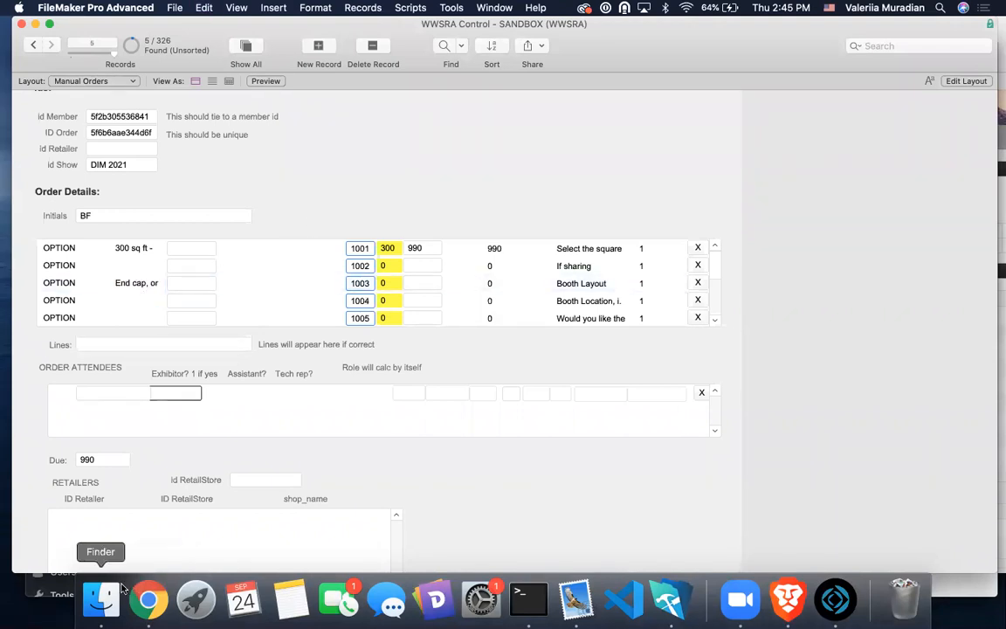
Copy the 1004 booth location answer from Chrome's web form entry into FileMaker's 1004 row description, and enter "Sure" in the 1005 row's description
click(148, 599)
drag(289, 342, 180, 343)
key(super+c)
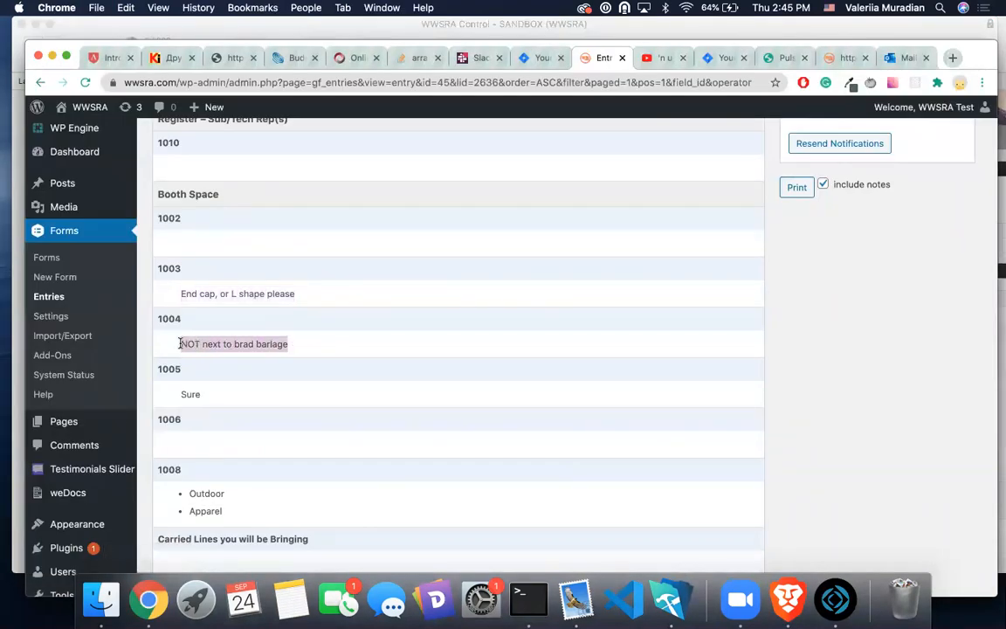
click(323, 28)
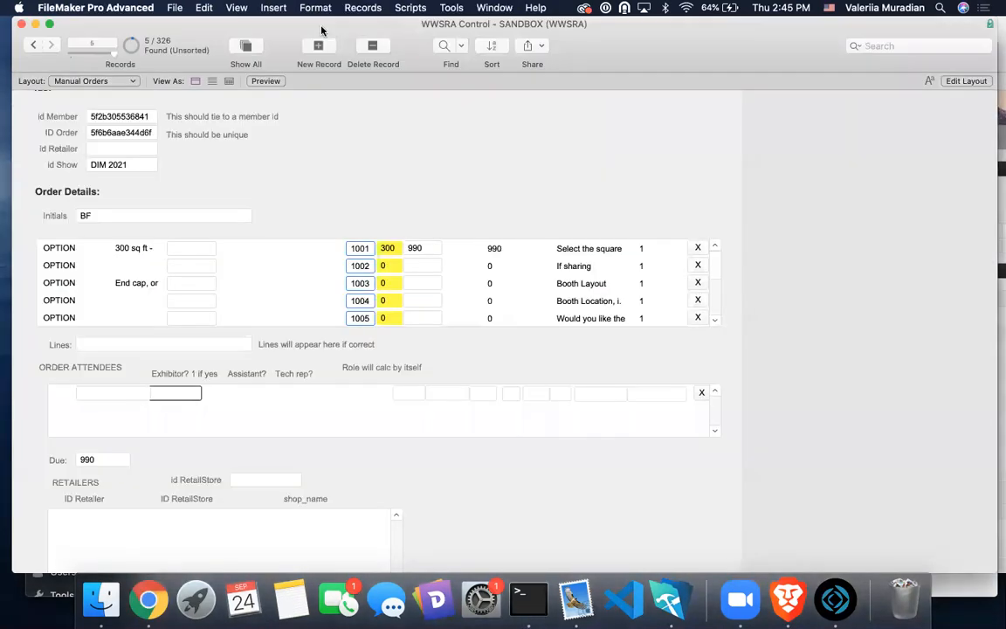
click(132, 303)
key(super+v)
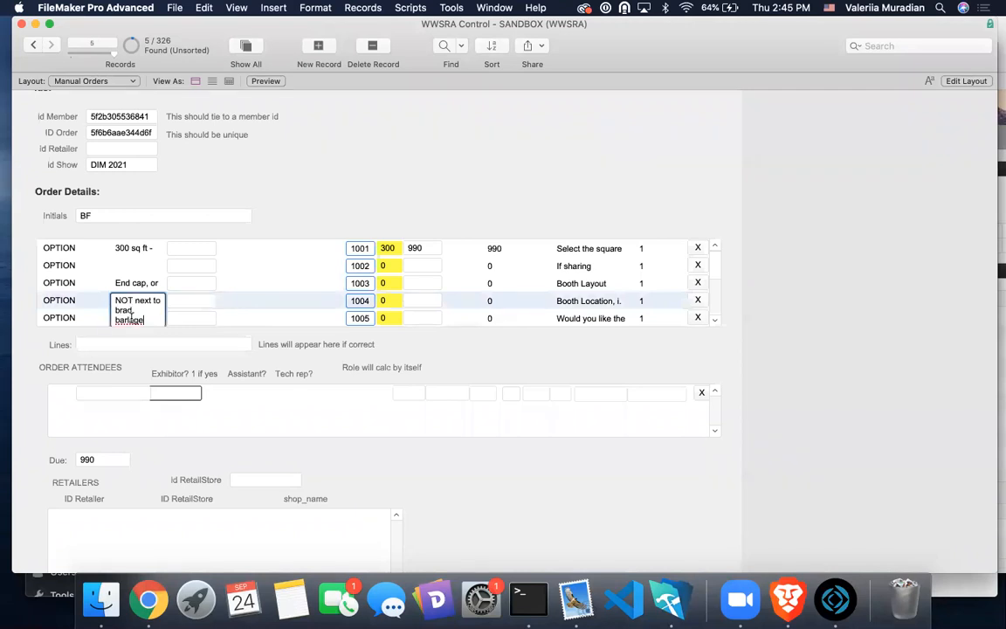
click(137, 318)
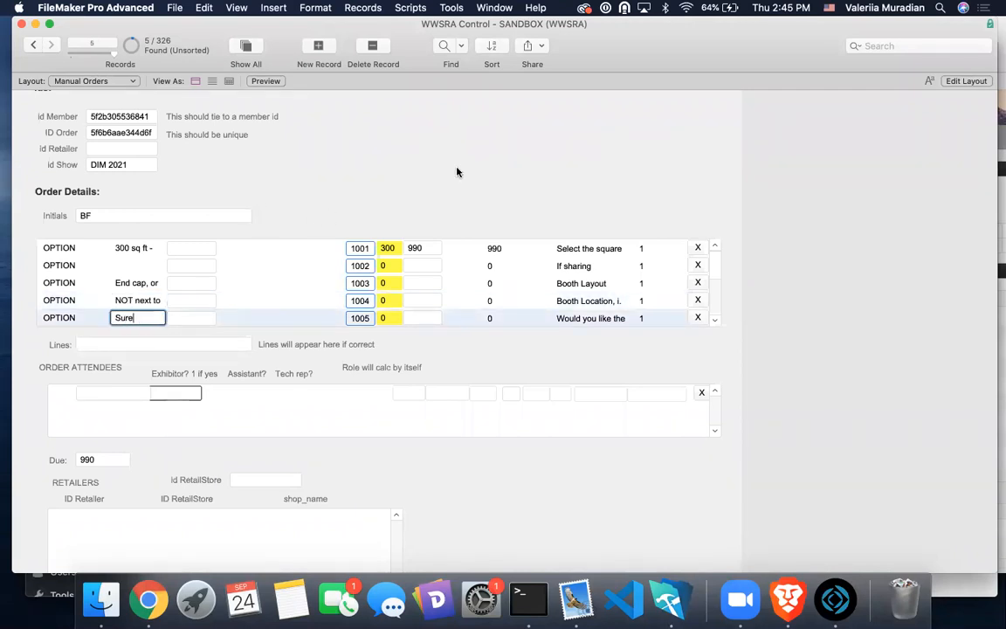
Check the 1008 answer in the web form entry in Chrome and enter "Outdoor, Apparel" as the 1008 row's description in FileMaker
click(149, 599)
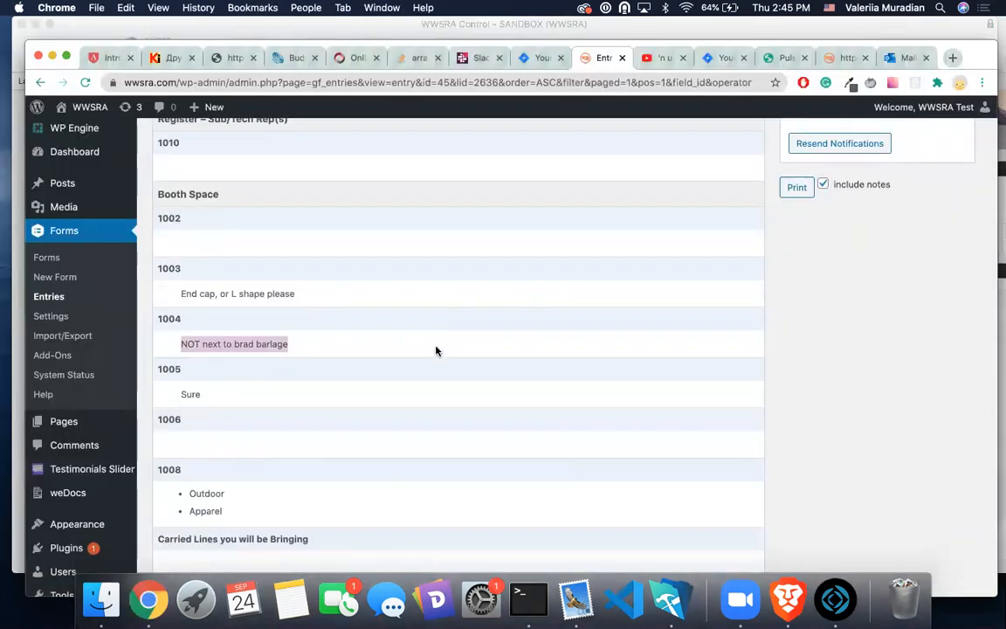
scroll(436, 351, down, 3)
scroll(437, 351, down, 1)
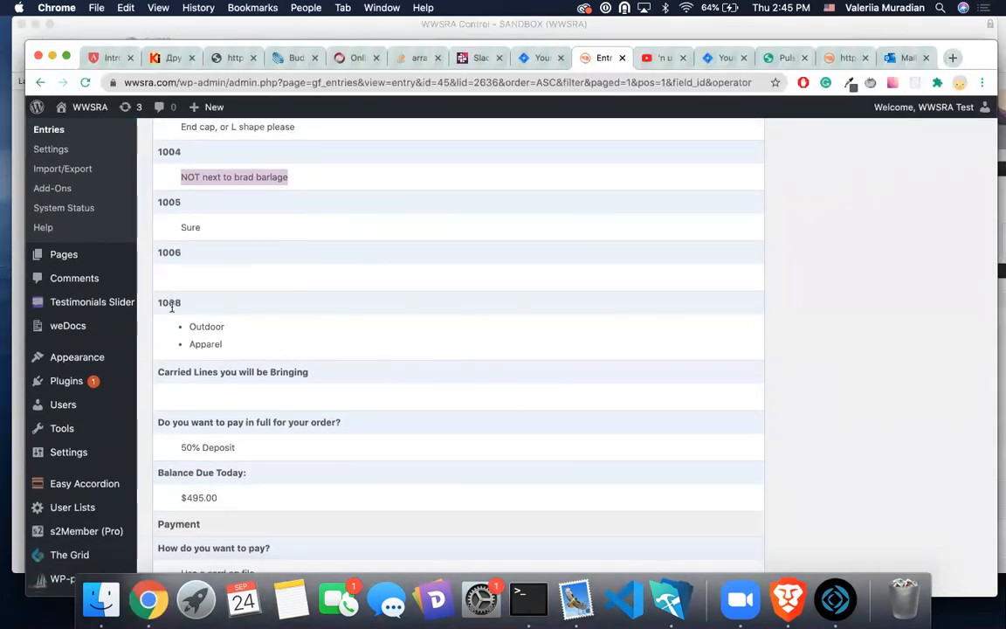
click(383, 27)
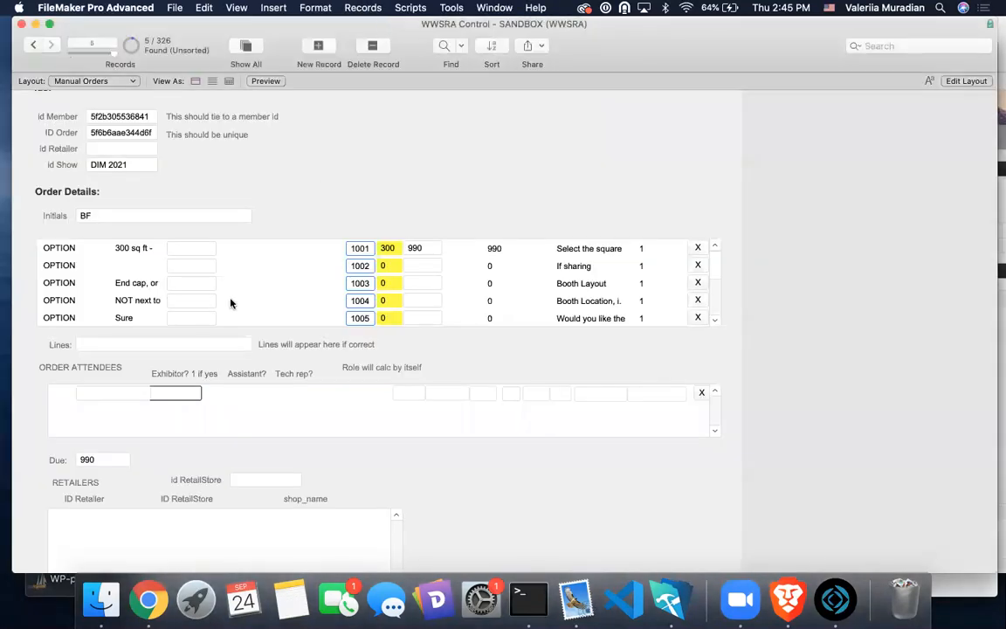
scroll(222, 291, down, 3)
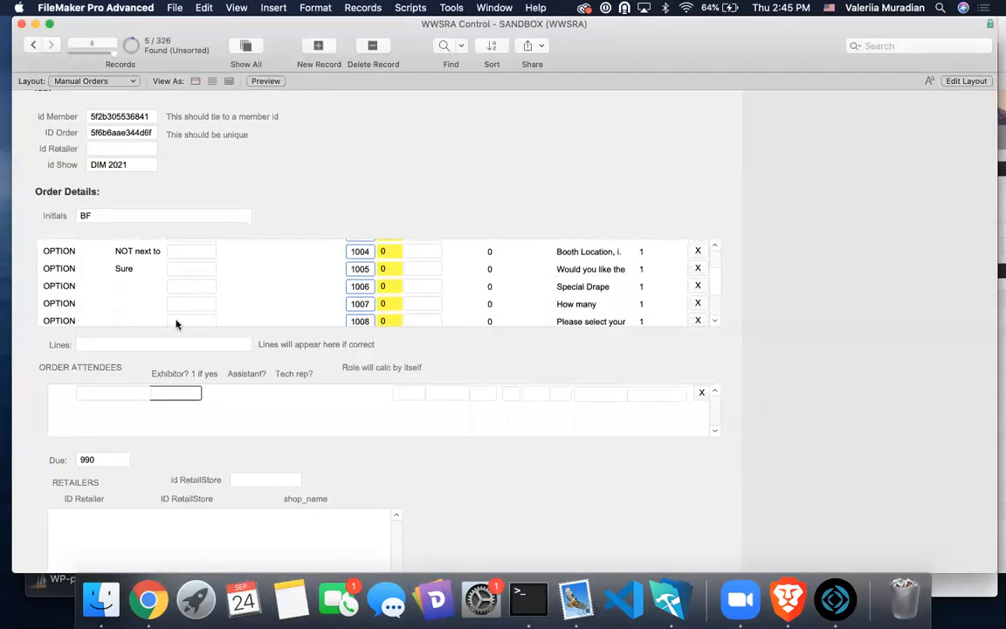
click(120, 318)
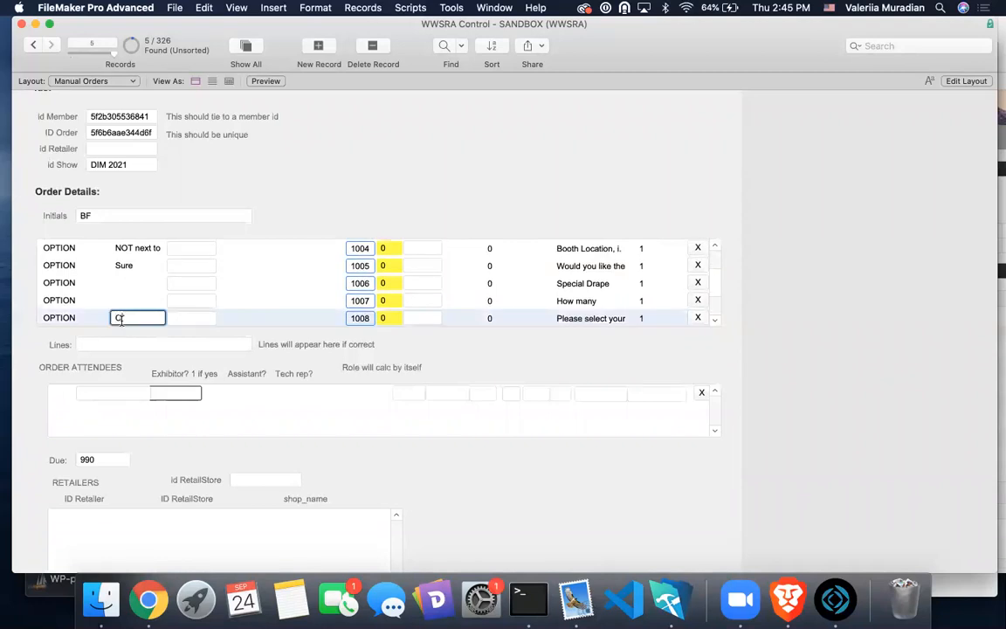
text(Outdoor, Apparel)
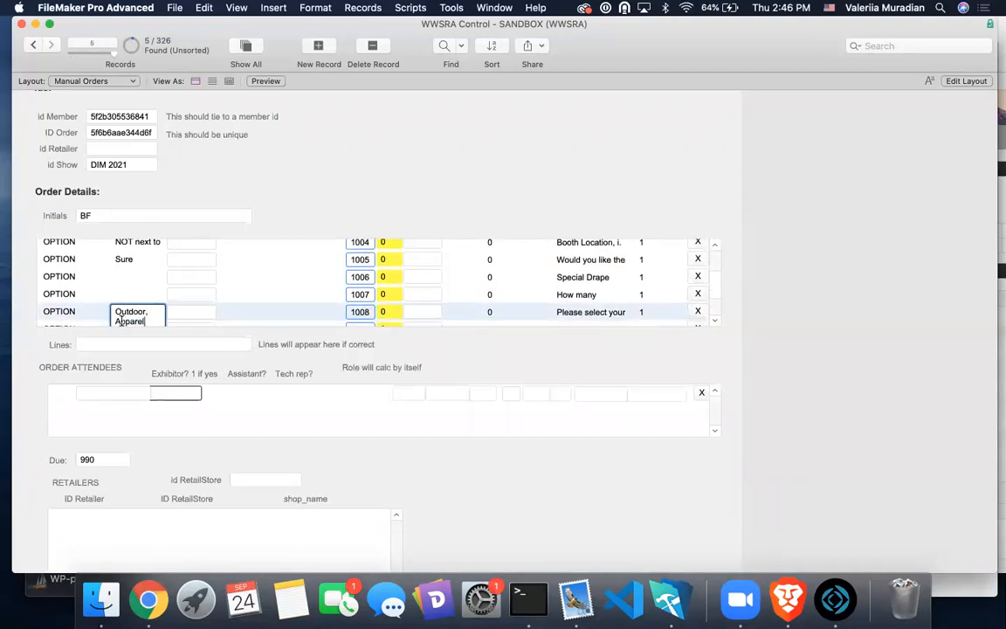
click(148, 599)
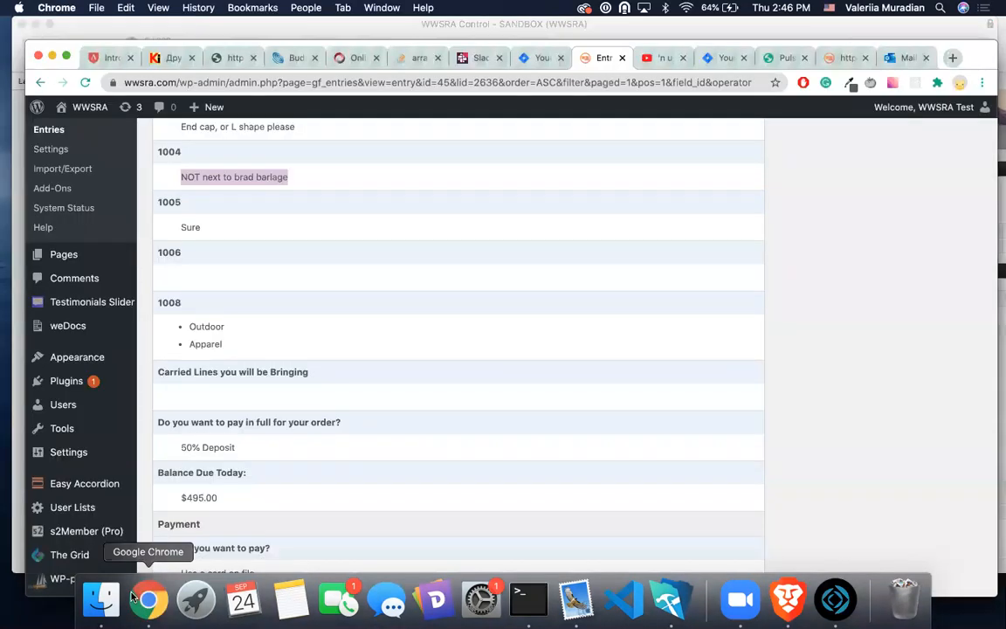
click(312, 28)
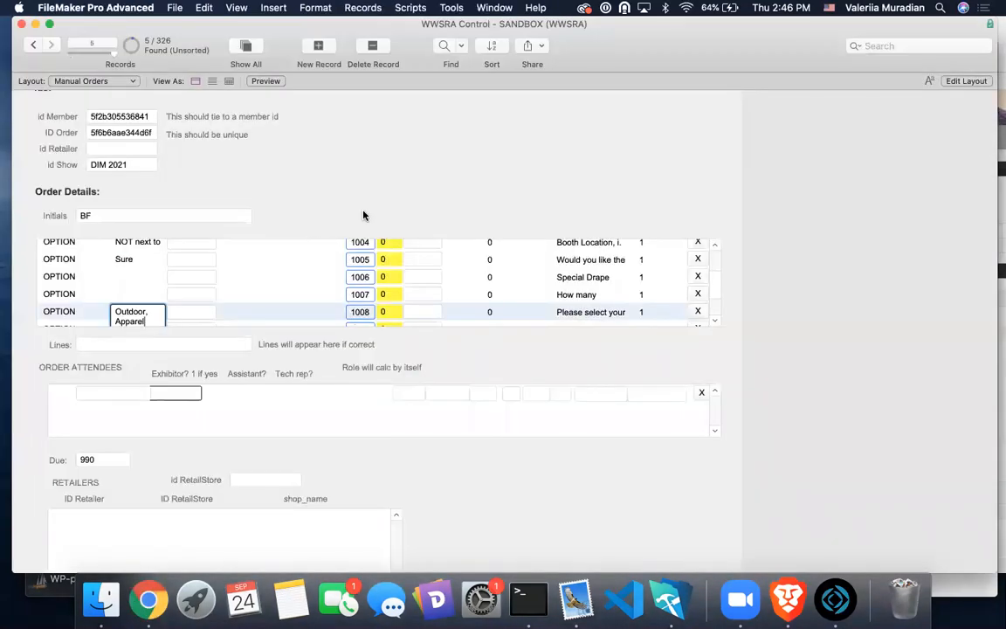
click(135, 321)
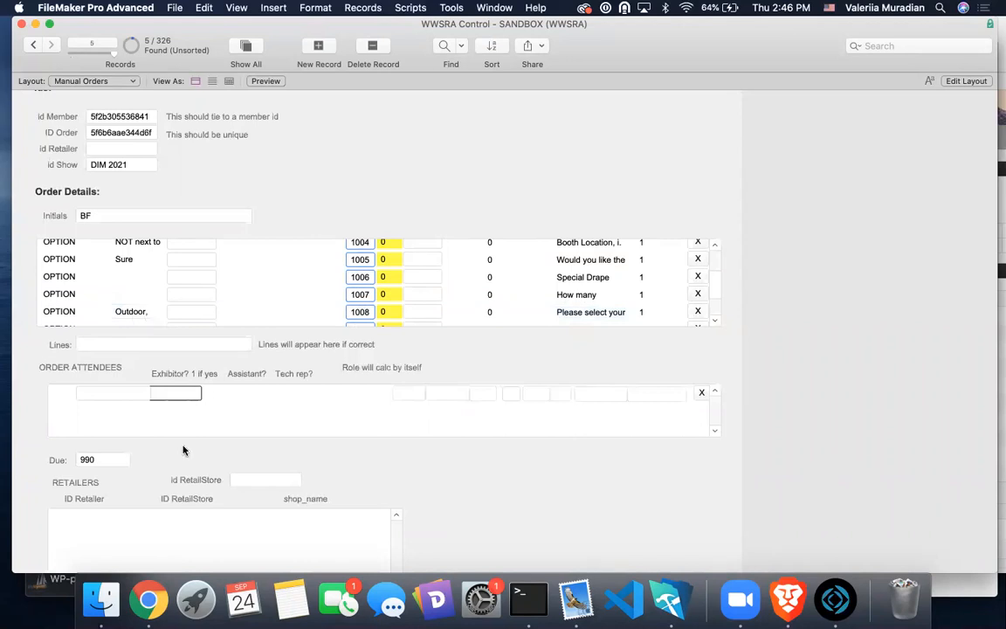
Copy the carried line "Metolius Climbing" from the exhibitor's registration email in Chrome
click(148, 597)
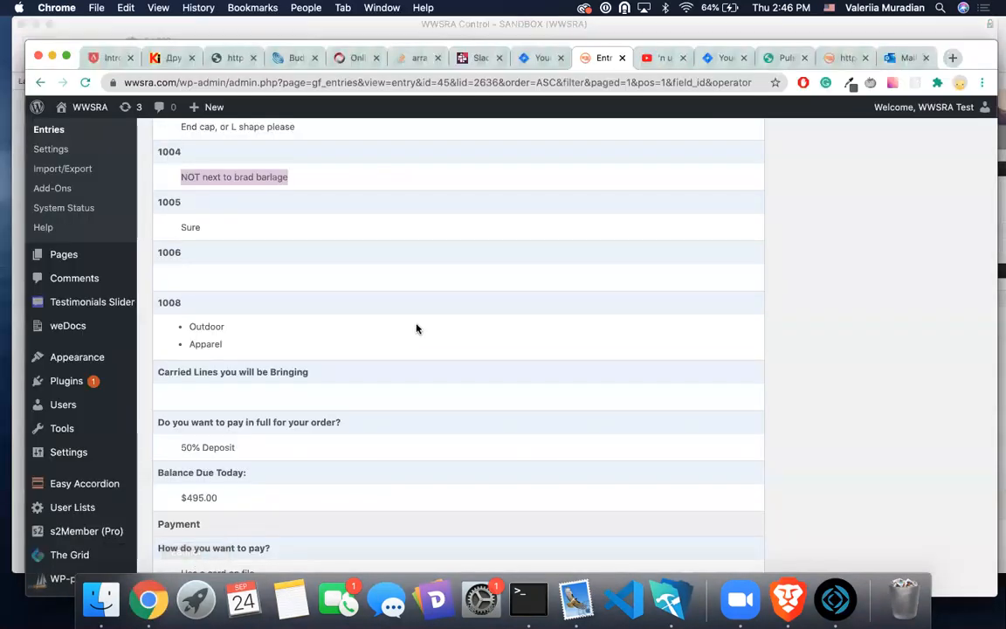
scroll(384, 323, down, 2)
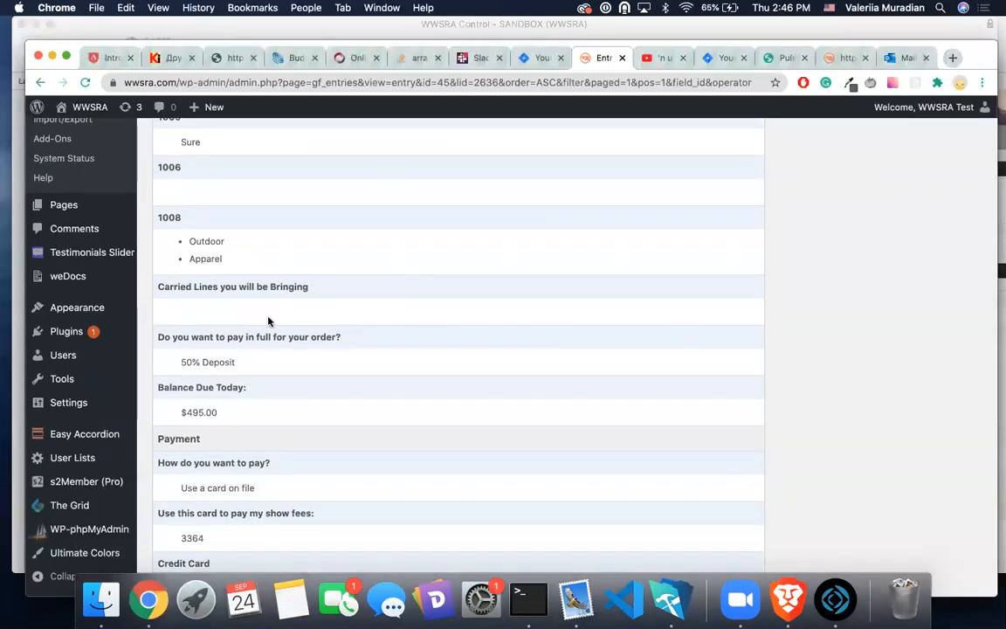
click(887, 61)
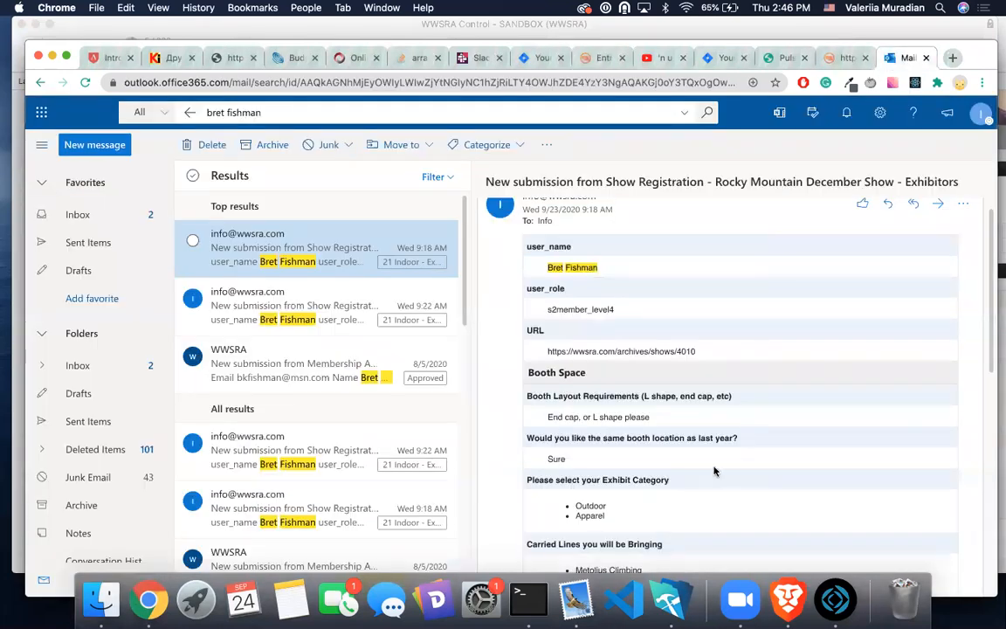
scroll(714, 468, down, 5)
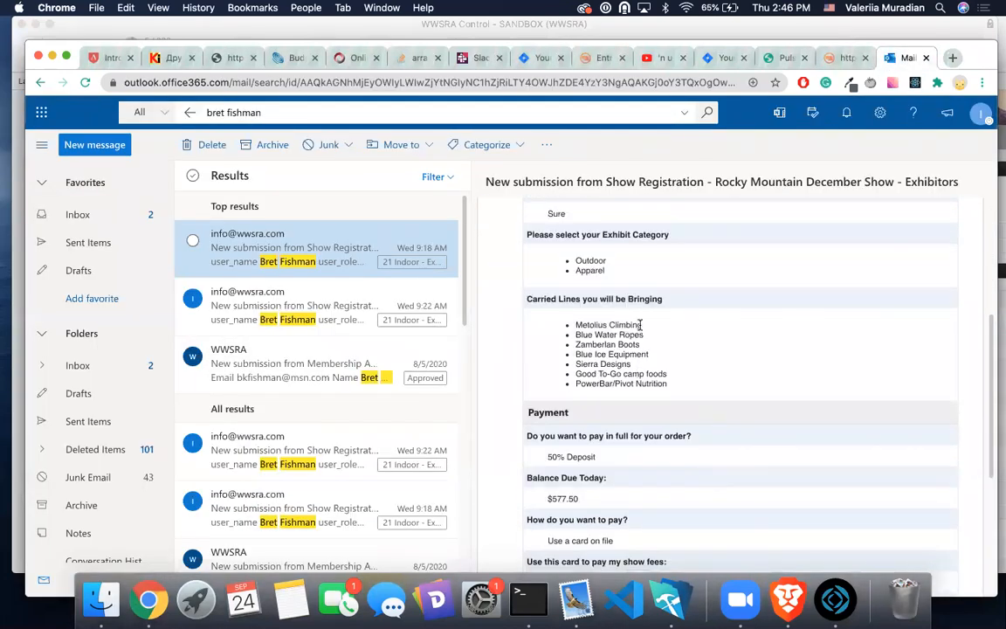
triple_click(574, 326)
key(super+c)
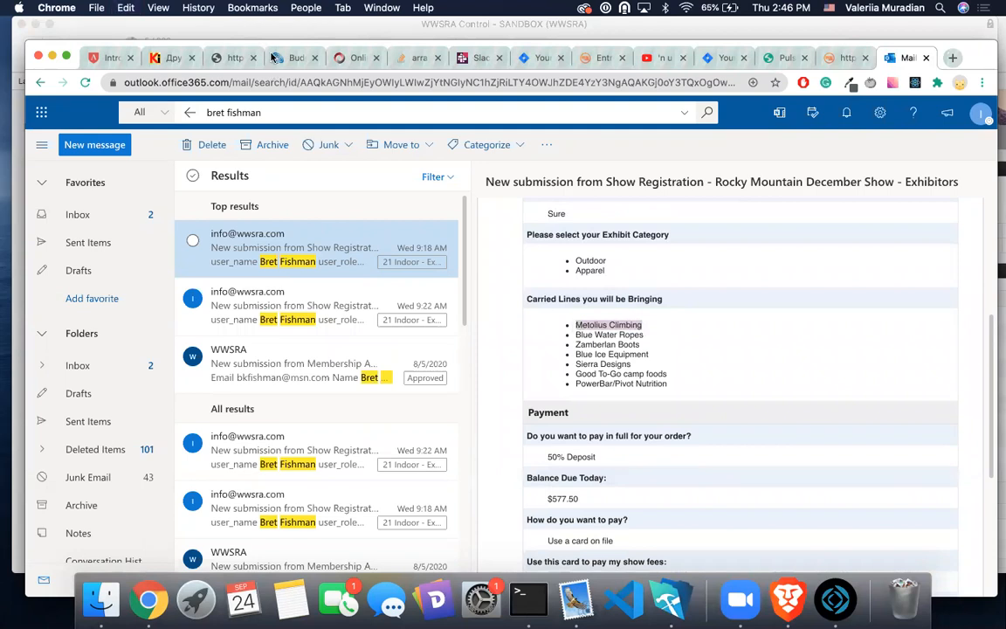
Review in FileMaker how the carried lines of the 1012 row are written in the earlier orders
click(21, 36)
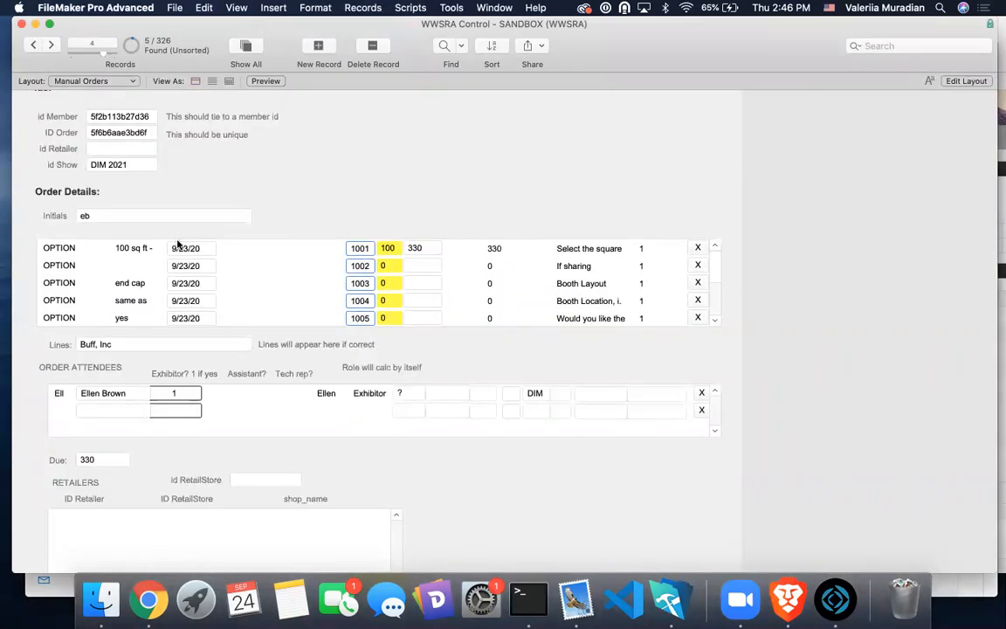
scroll(172, 295, down, 3)
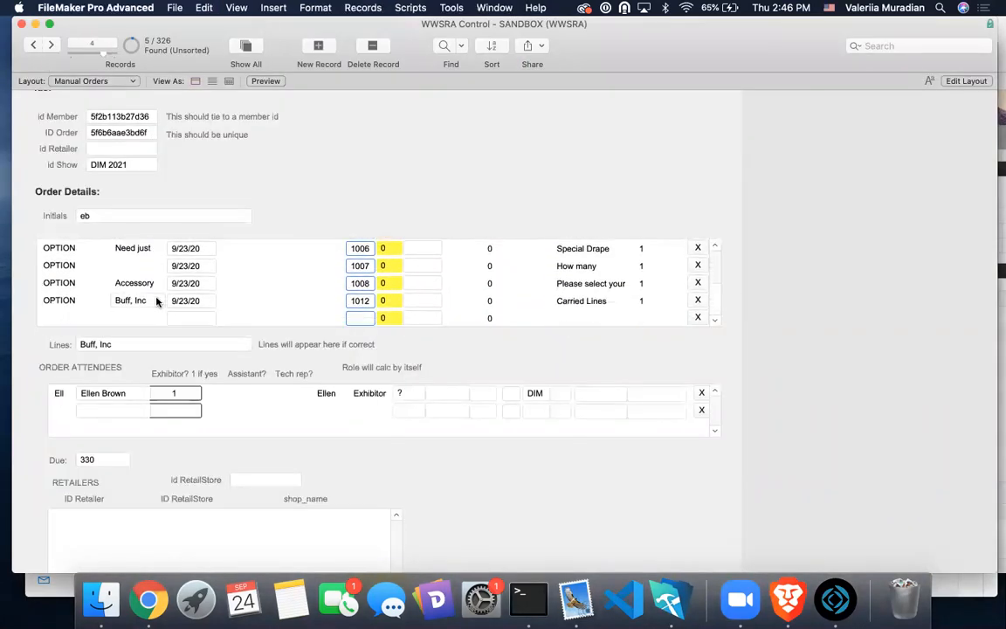
click(157, 301)
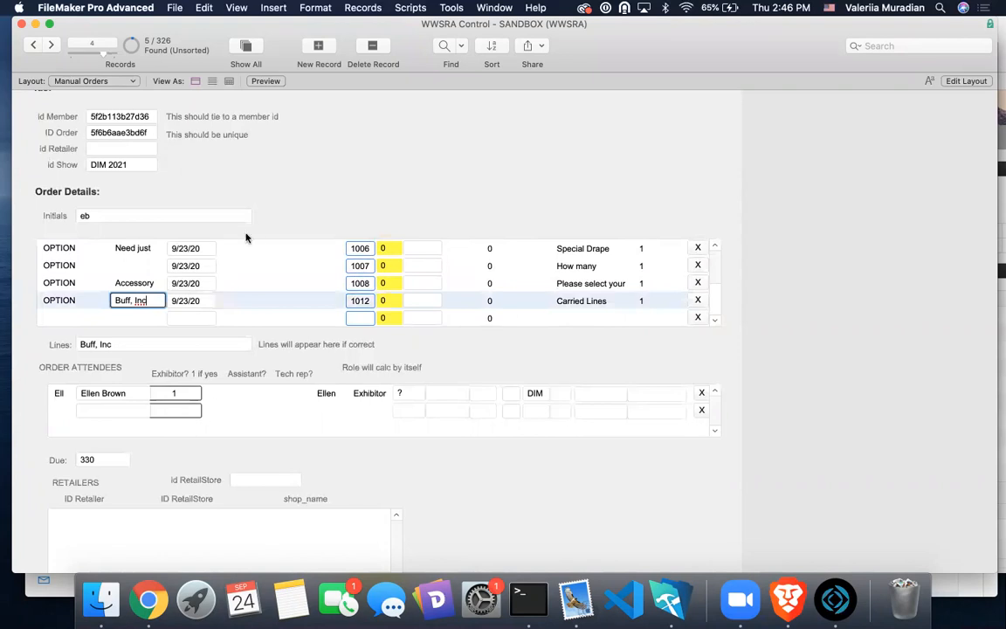
key(ctrl+Down)
scroll(154, 301, down, 3)
click(154, 296)
scroll(153, 299, down, 1)
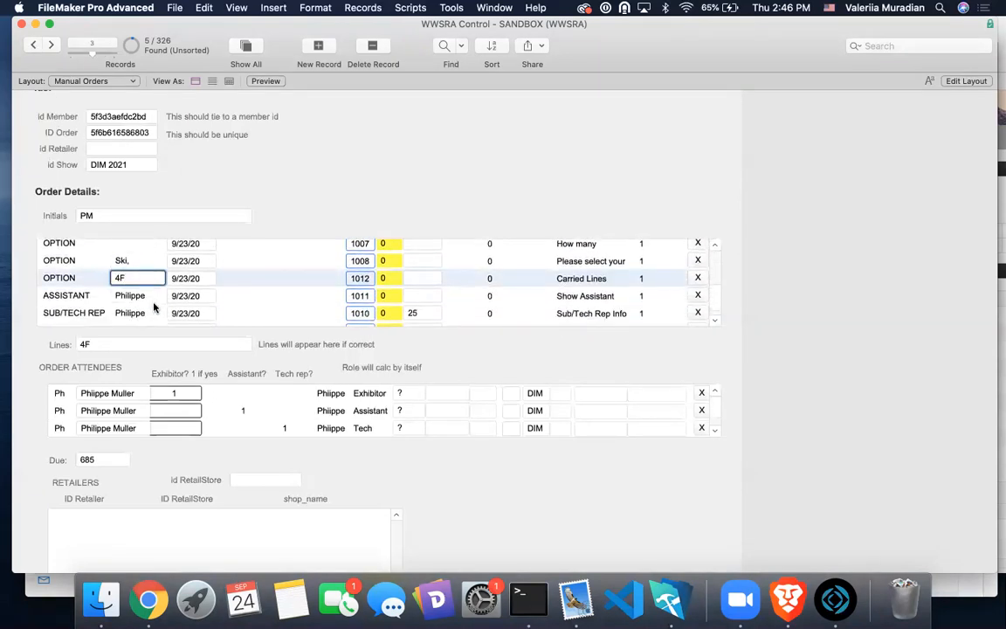
scroll(153, 305, down, 1)
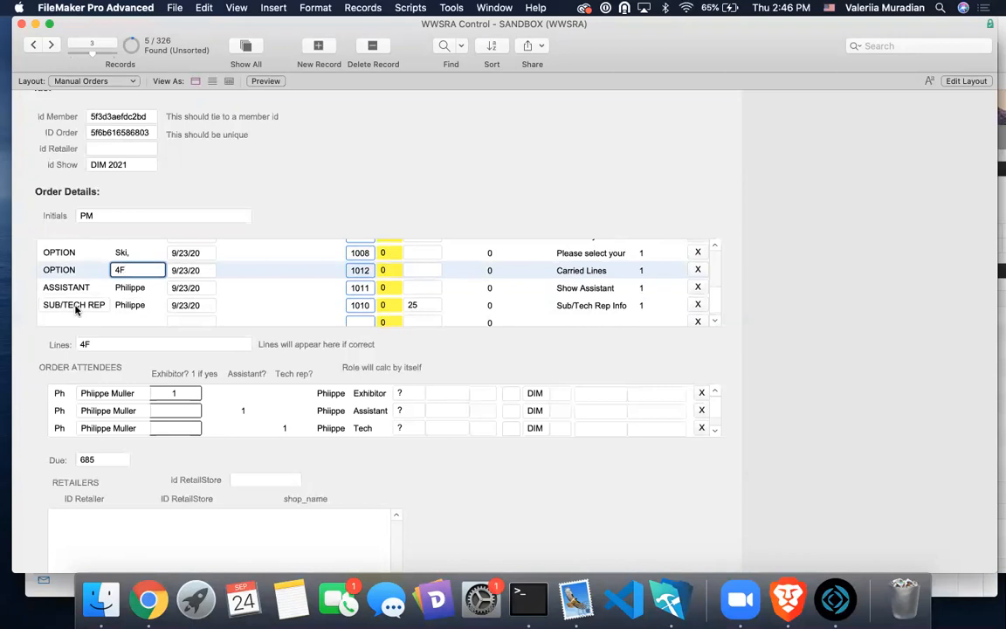
scroll(87, 302, up, 2)
scroll(129, 288, up, 1)
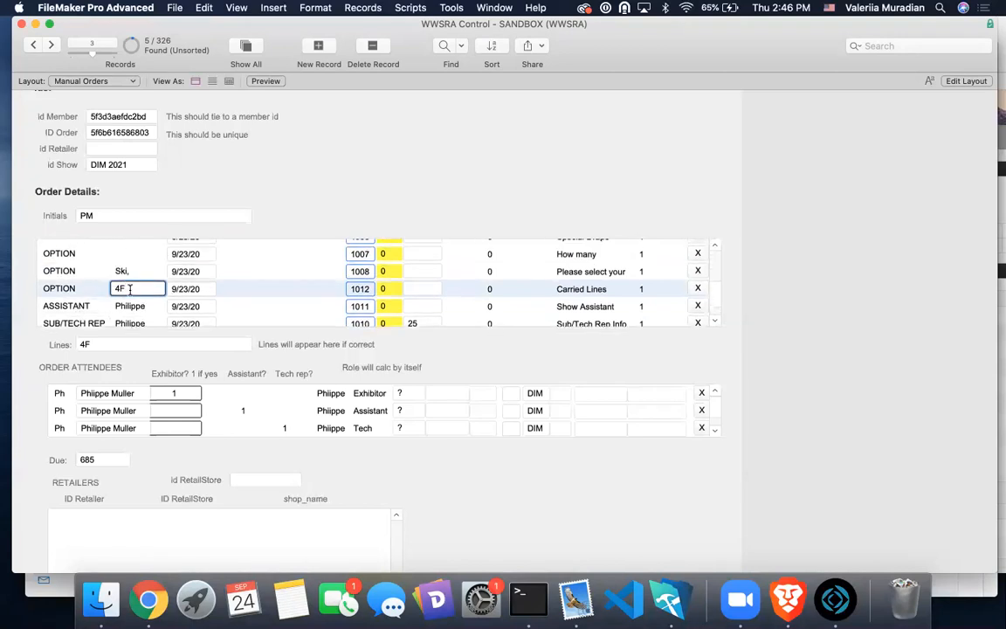
click(33, 44)
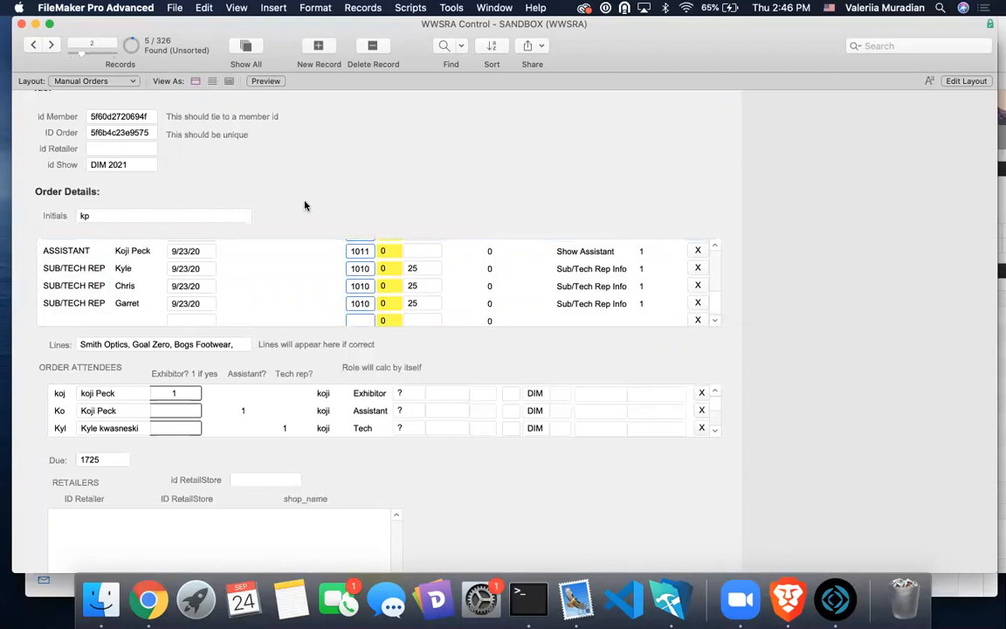
scroll(138, 284, up, 3)
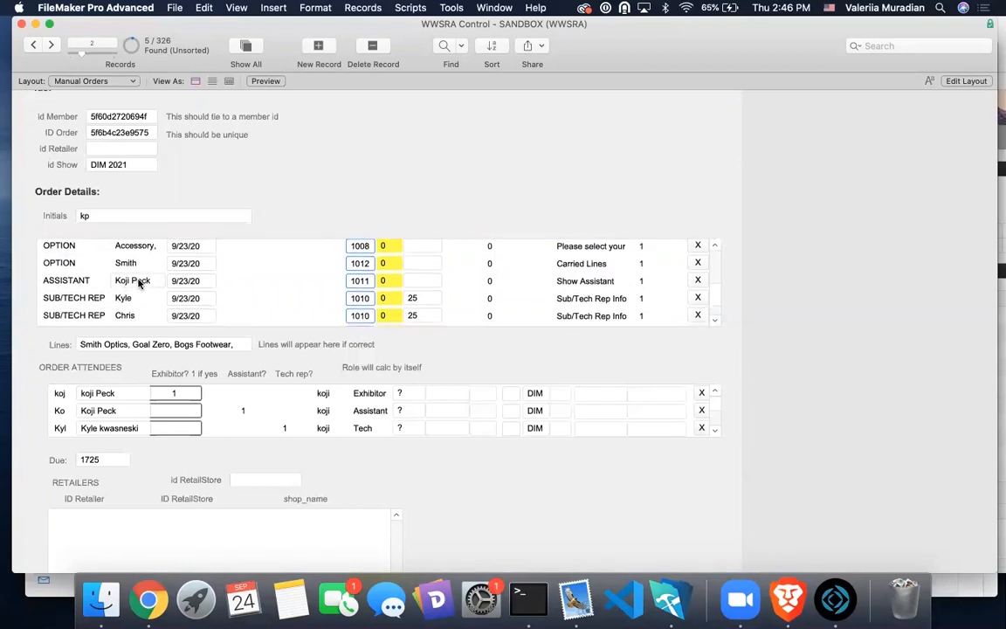
click(127, 279)
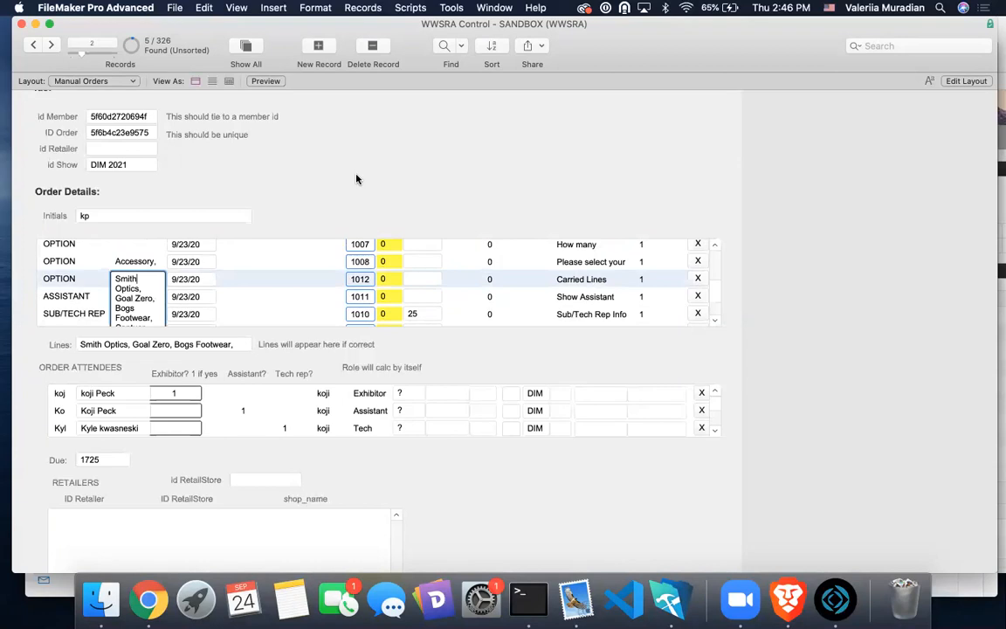
click(319, 156)
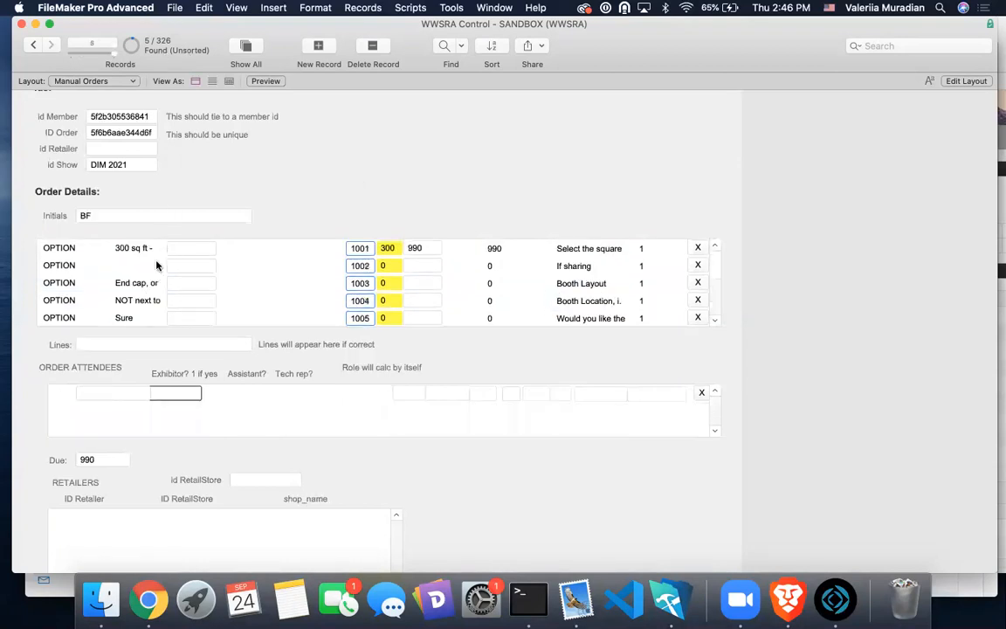
Enter "Metolius Climbing, " in the description of the 1012 Carried Lines row of the BF order
scroll(142, 285, down, 5)
scroll(140, 285, down, 2)
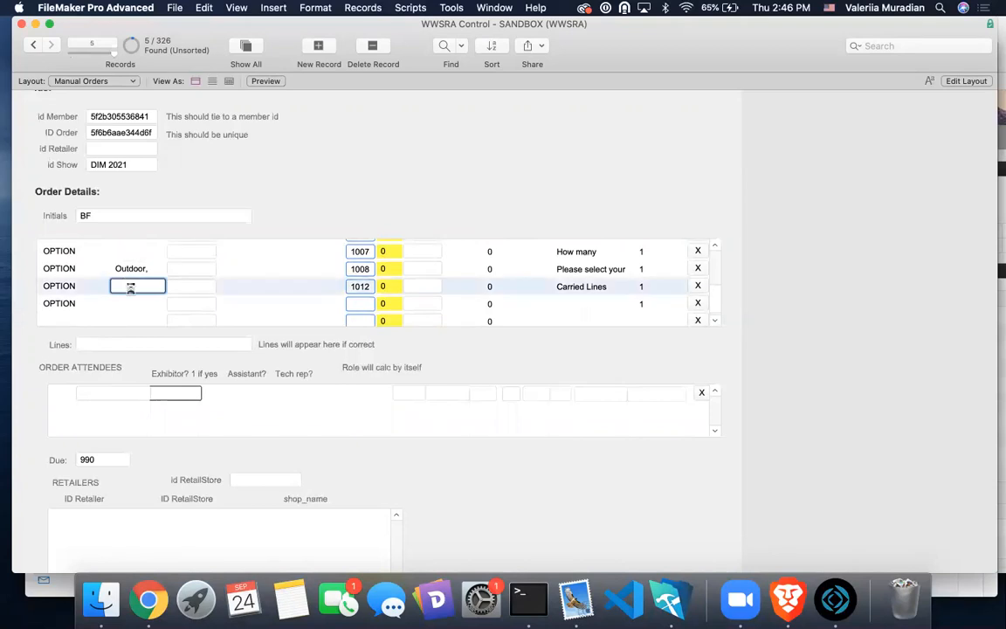
key(super+v)
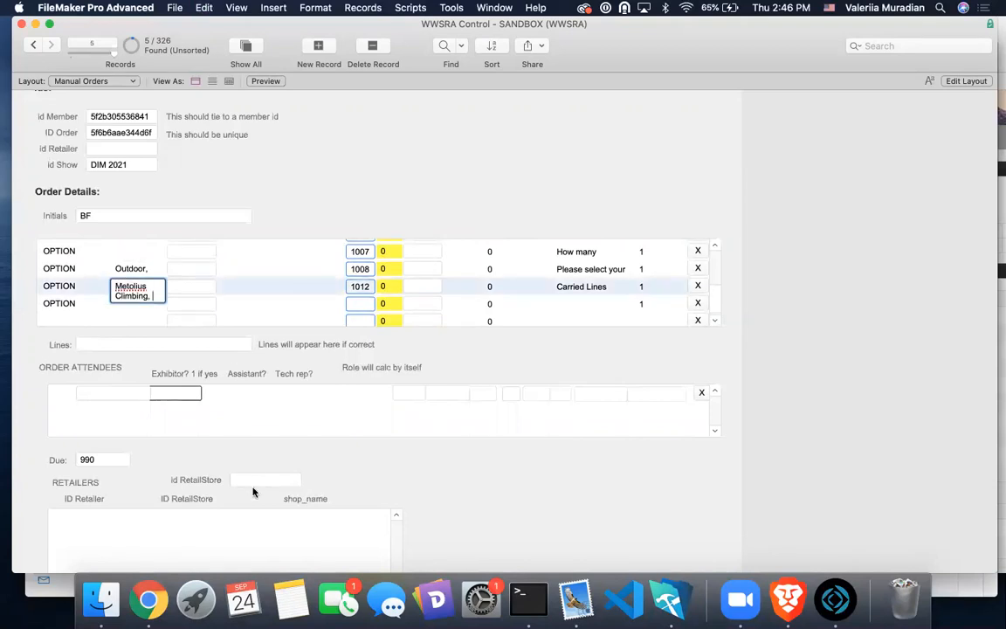
Copy "Blue Water Ropes" from the registration email in Chrome and append it with a comma to the 1012 row's description in FileMaker
click(148, 599)
drag(639, 336, 556, 339)
key(super+c)
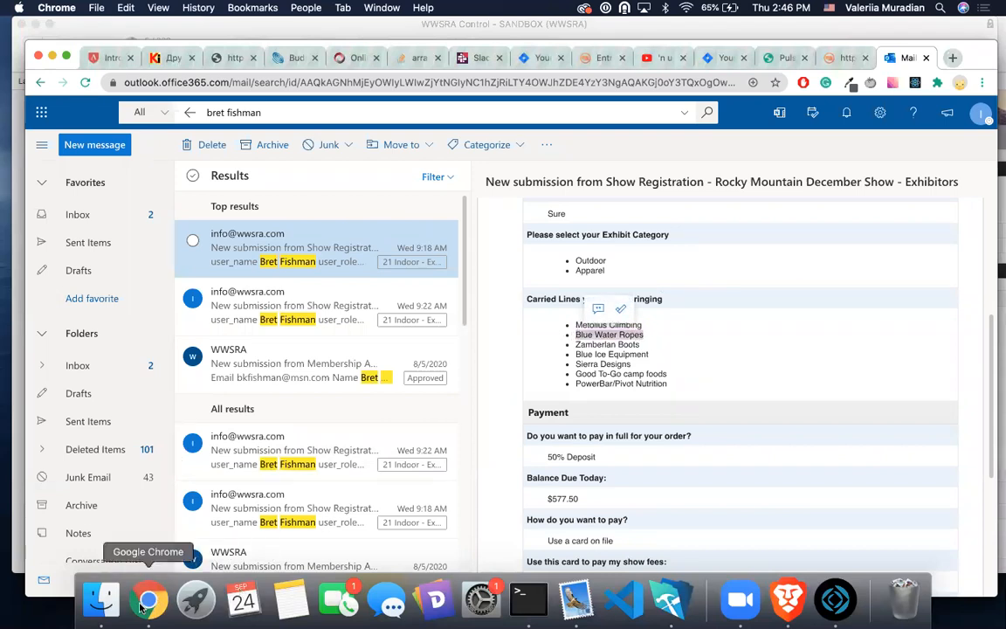
key(super+Tab)
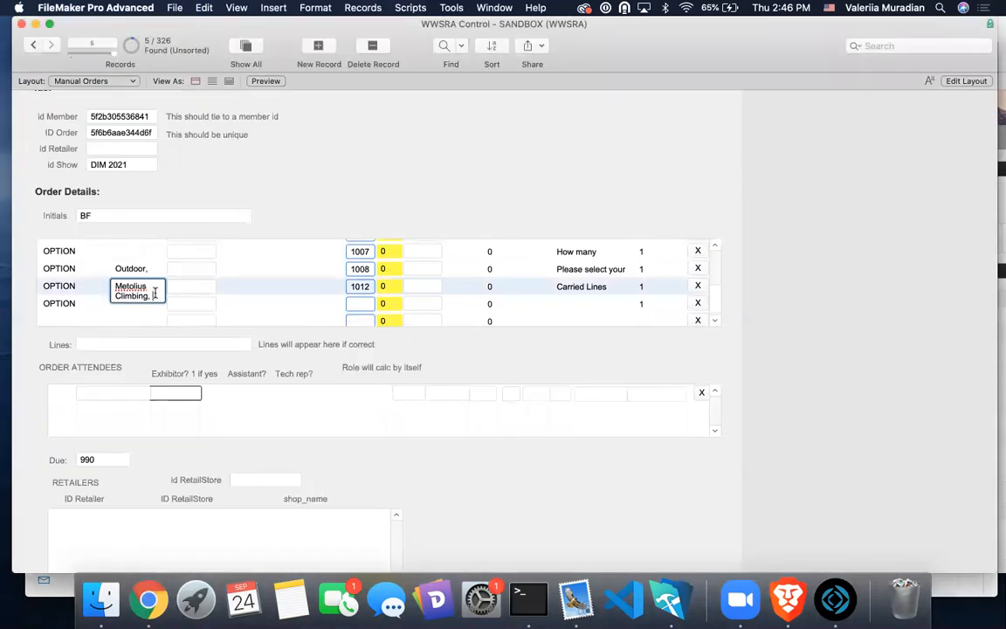
key(super+v)
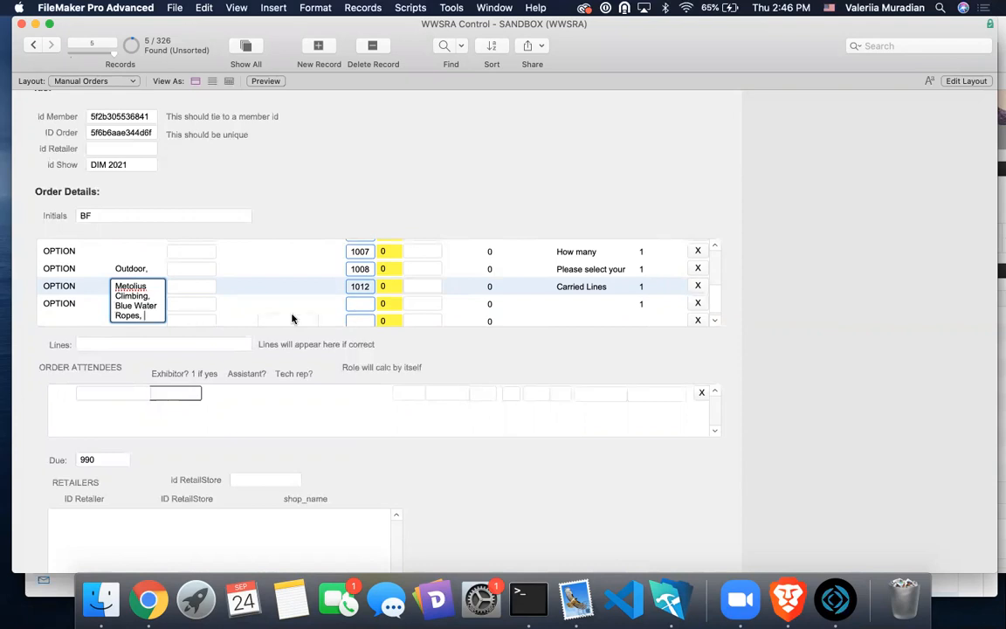
Copy "Zamberlan Boots" from the registration email in Chrome and append it with a comma to the 1012 Carried Lines description in FileMaker
click(148, 599)
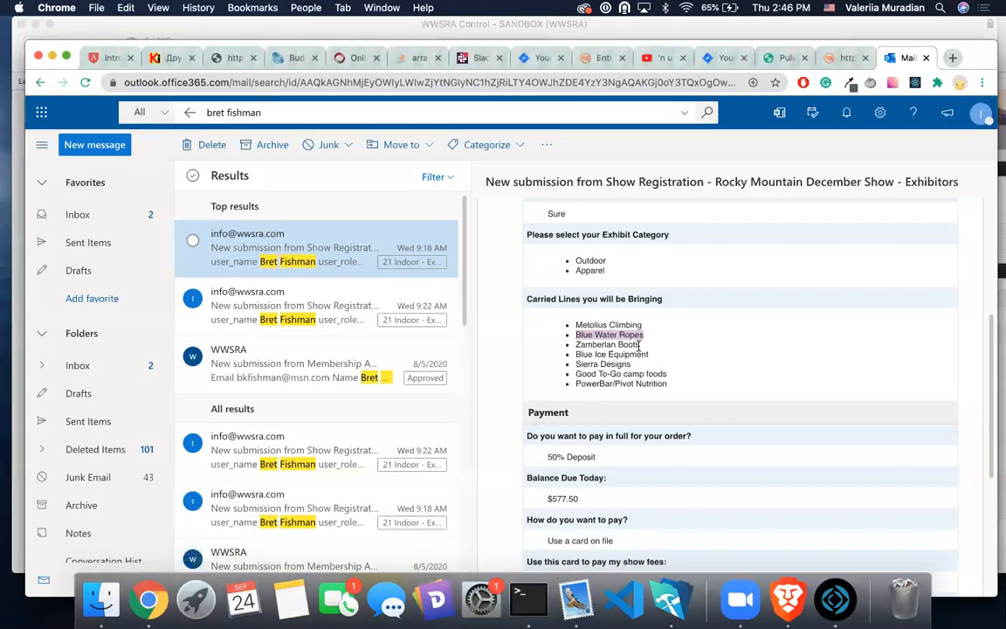
drag(640, 346, 575, 344)
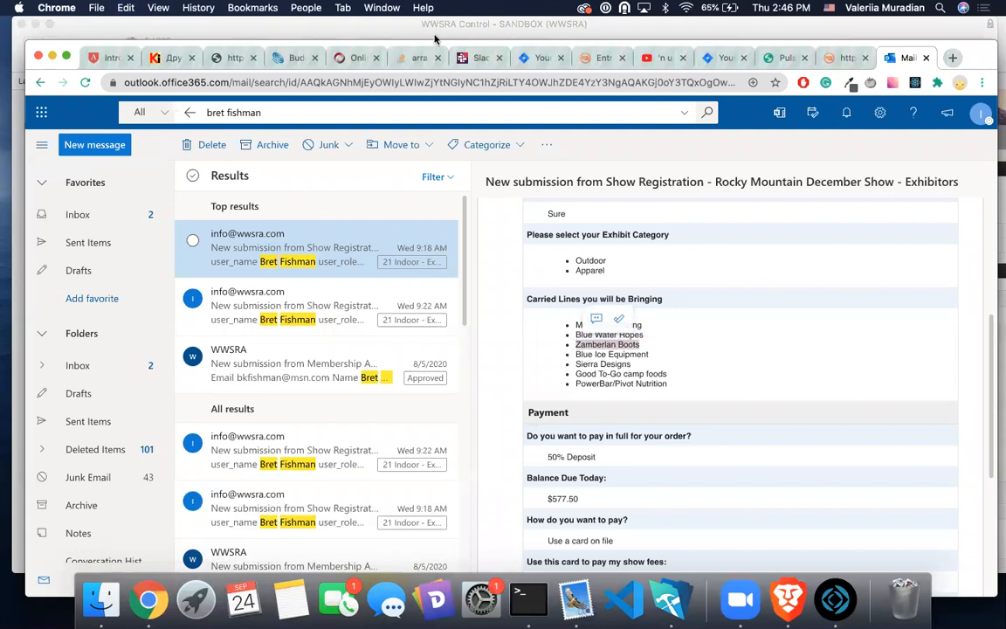
click(391, 32)
key(super+v)
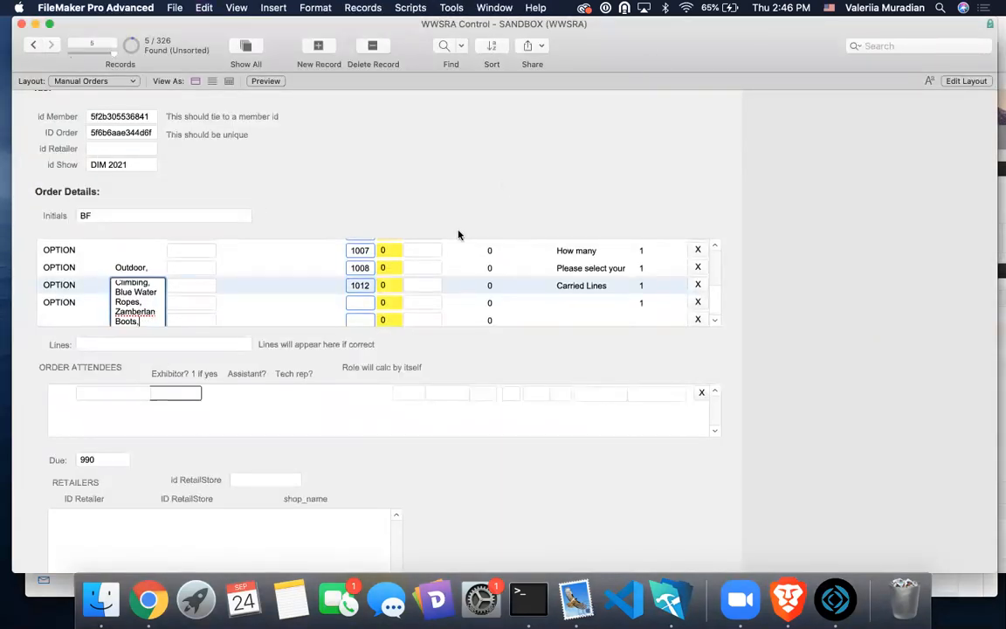
Copy "Blue Ice Equipment" from the registration email in Chrome and append it to the 1012 row's description in FileMaker
click(148, 598)
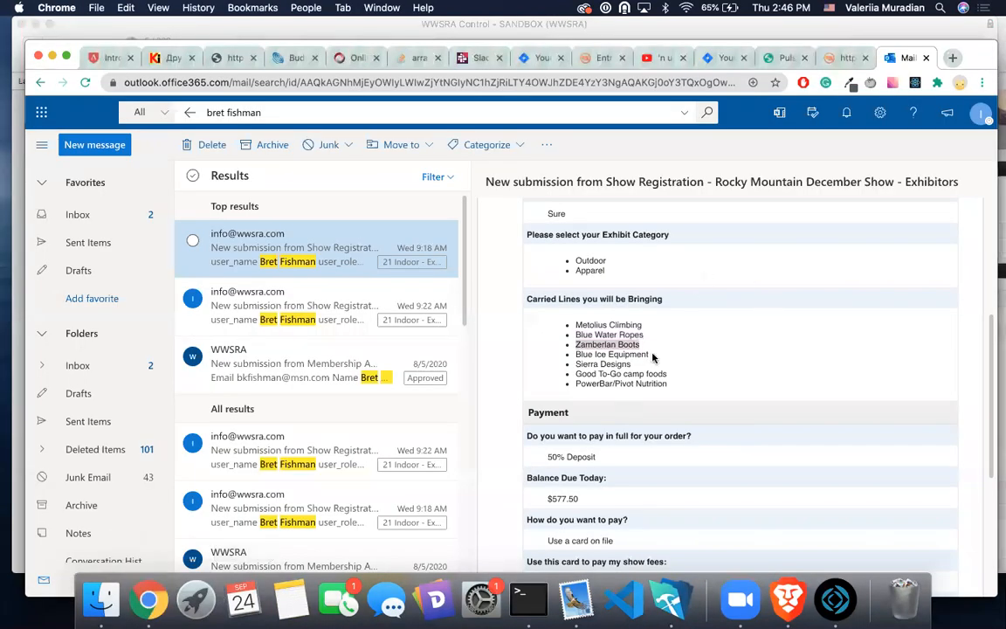
drag(651, 357, 576, 350)
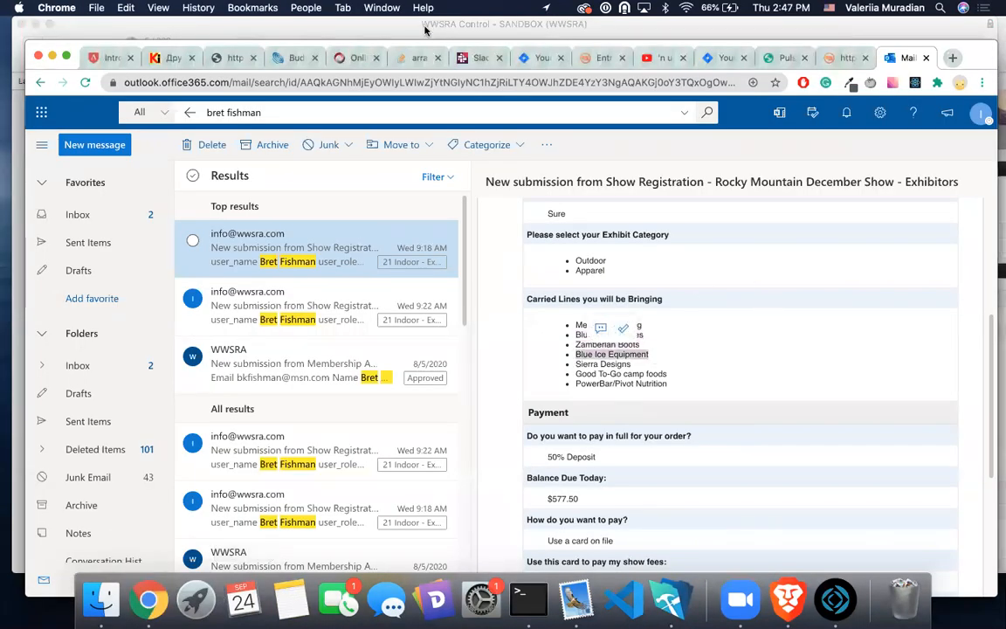
key(super+Tab)
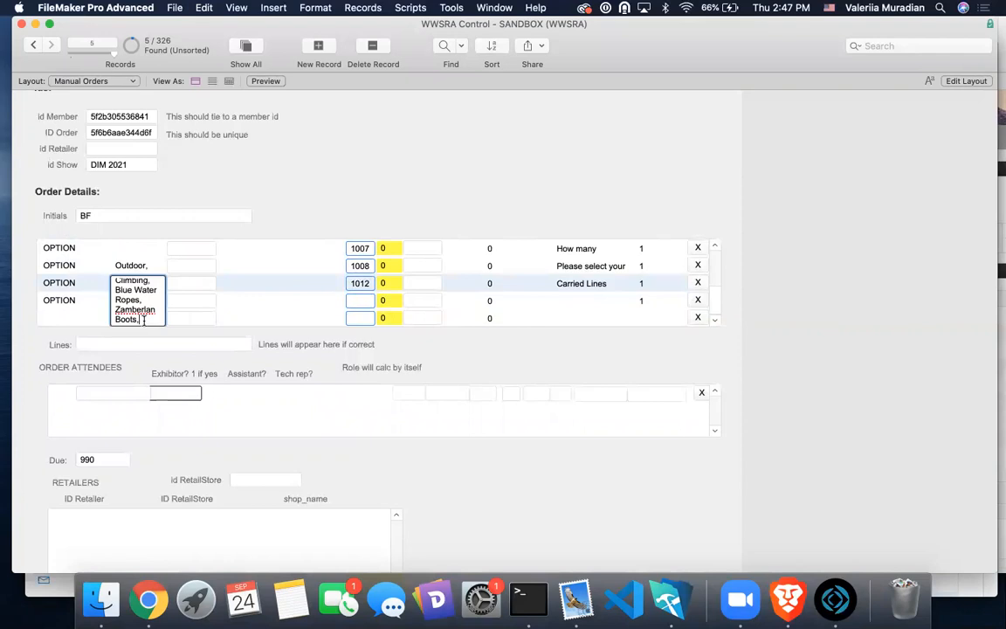
key(super+v)
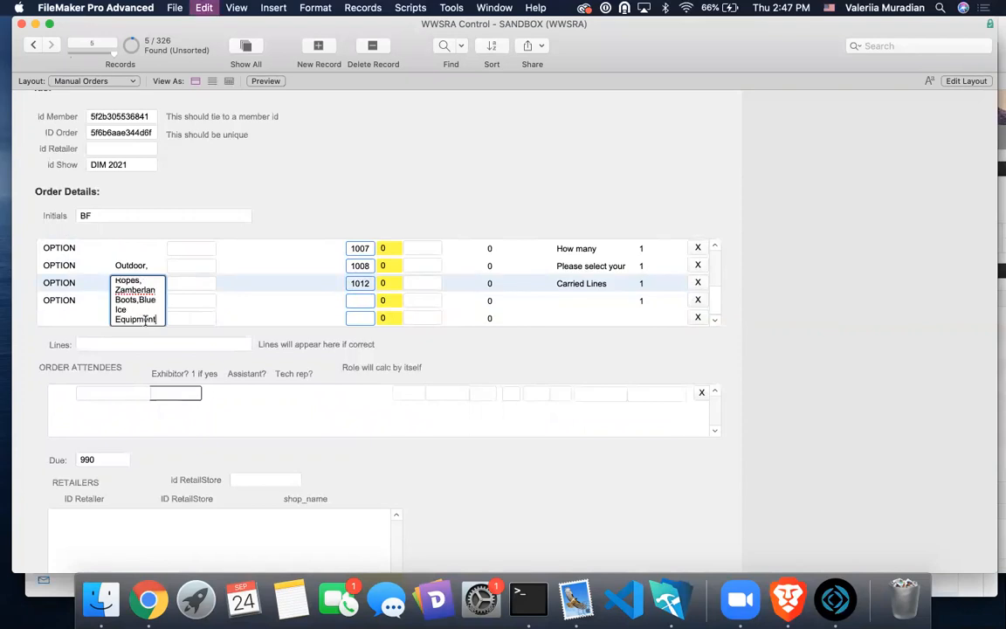
Copy "Sierra Designs" from the registration email in Chrome and append it to the 1012 row's description in FileMaker, with a comma before and after
click(148, 599)
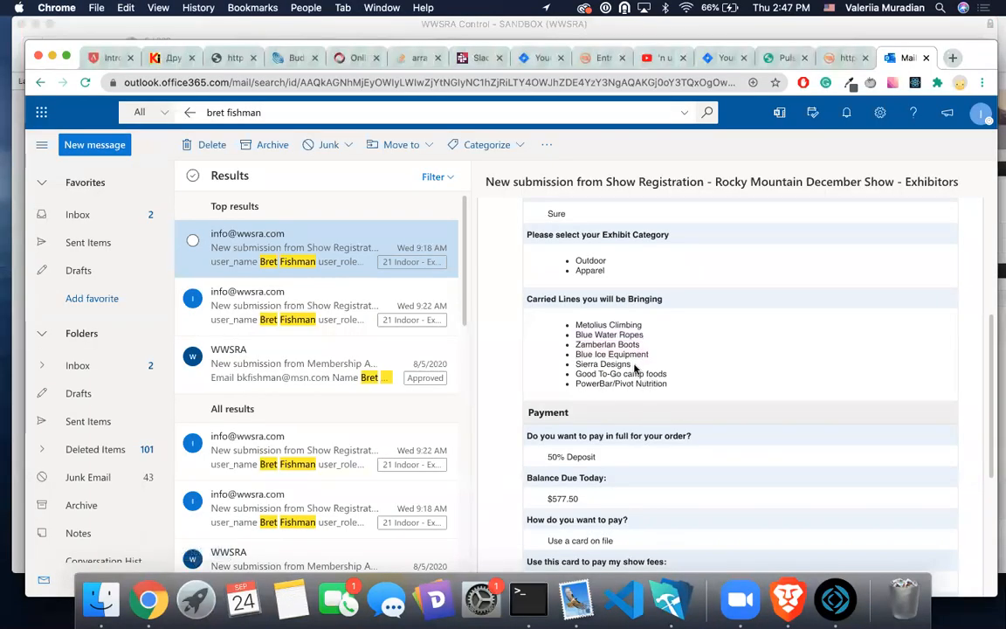
drag(631, 365, 569, 367)
key(super+c)
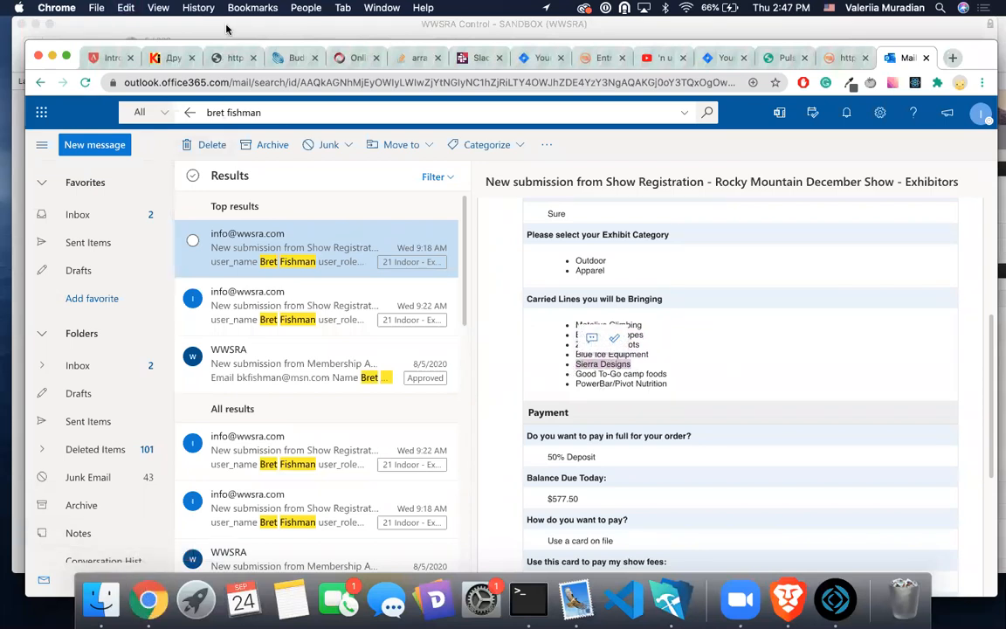
key(super+Tab)
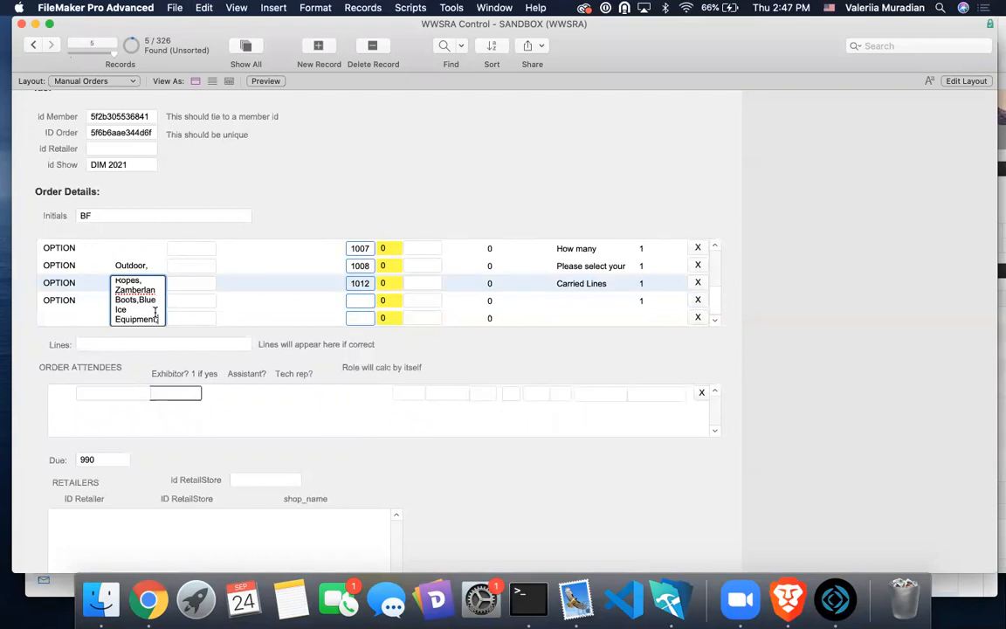
text(,)
key(super+v)
text(,)
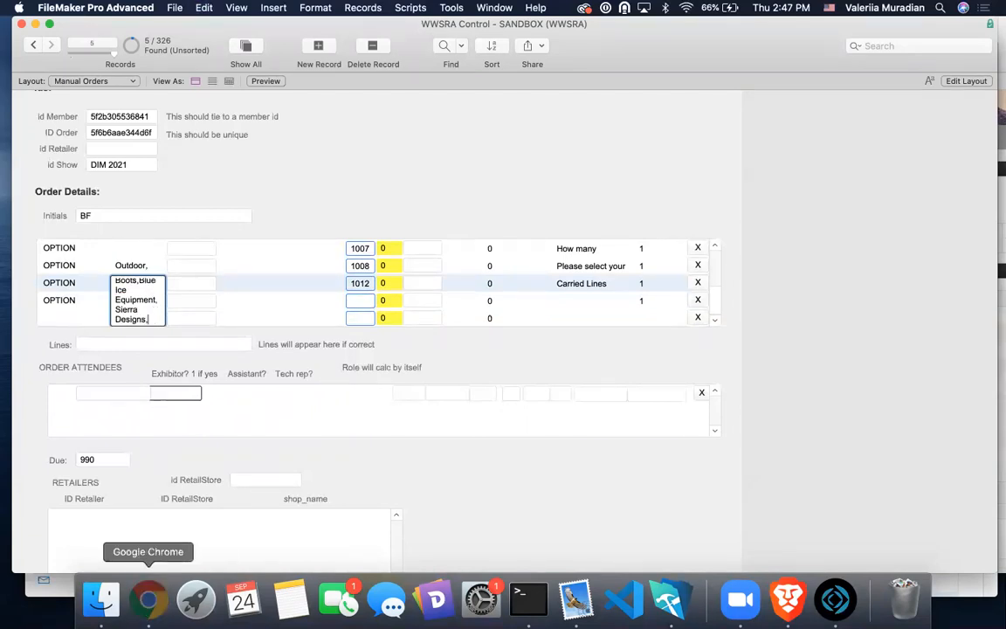
Copy "Good To-Go camp foods" from the registration email in Chrome and append it with a comma to the 1012 row's description in FileMaker
click(147, 597)
drag(675, 373, 576, 372)
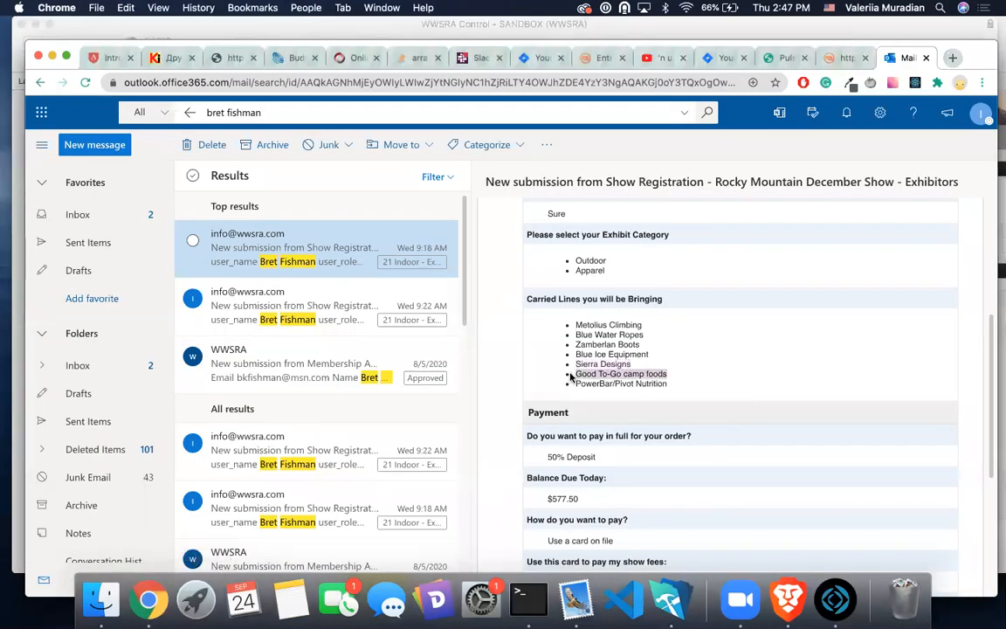
key(super+c)
key(super+Tab)
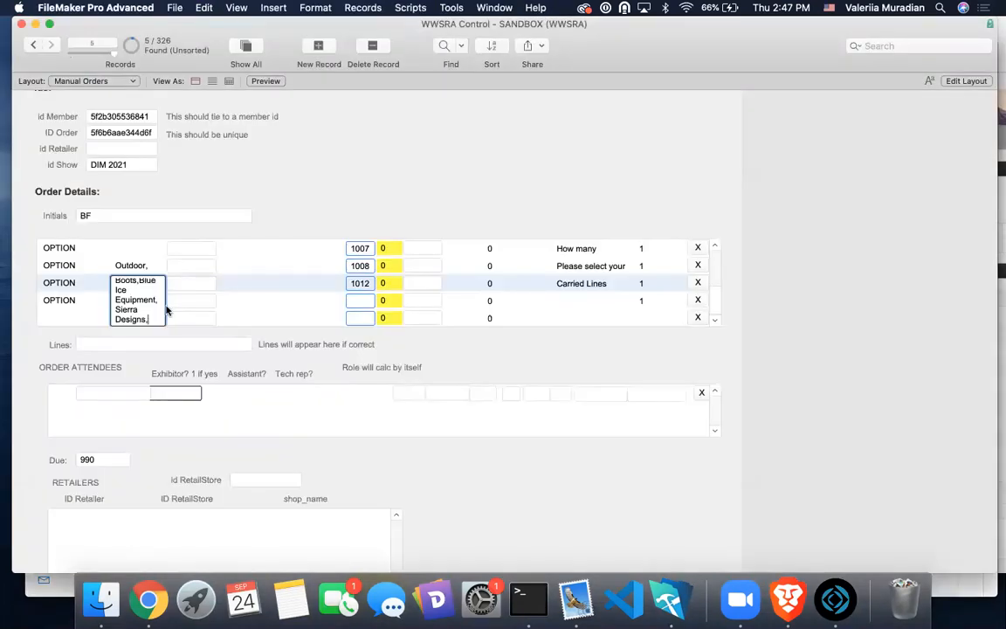
key(super+v)
text(,)
Copy "PowerBar/Pivot Nutrition" from the registration email in Chrome, append it to the 1012 row's description in FileMaker and commit the row
click(148, 597)
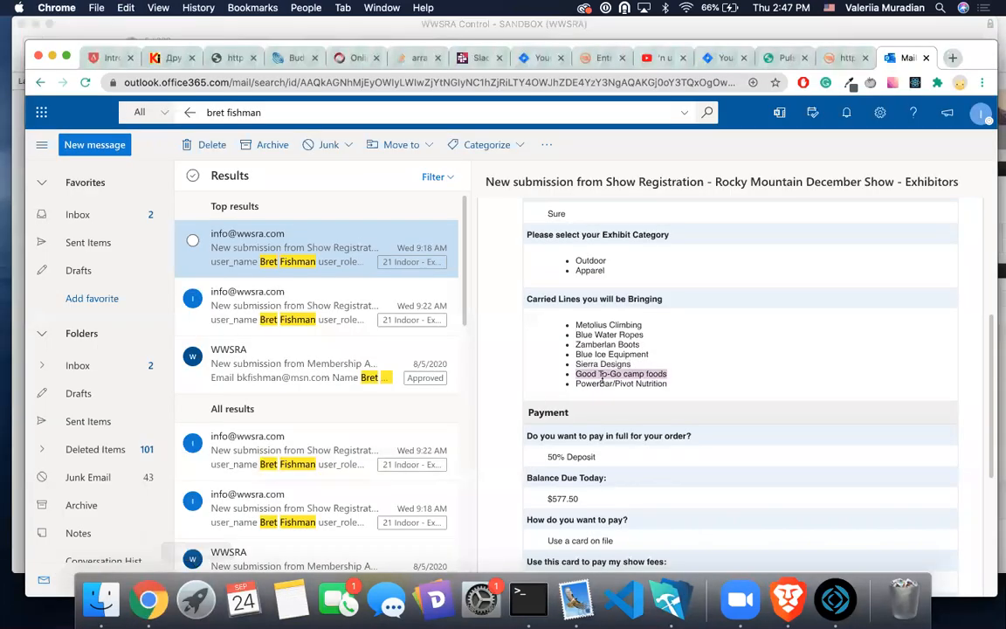
drag(667, 384, 562, 387)
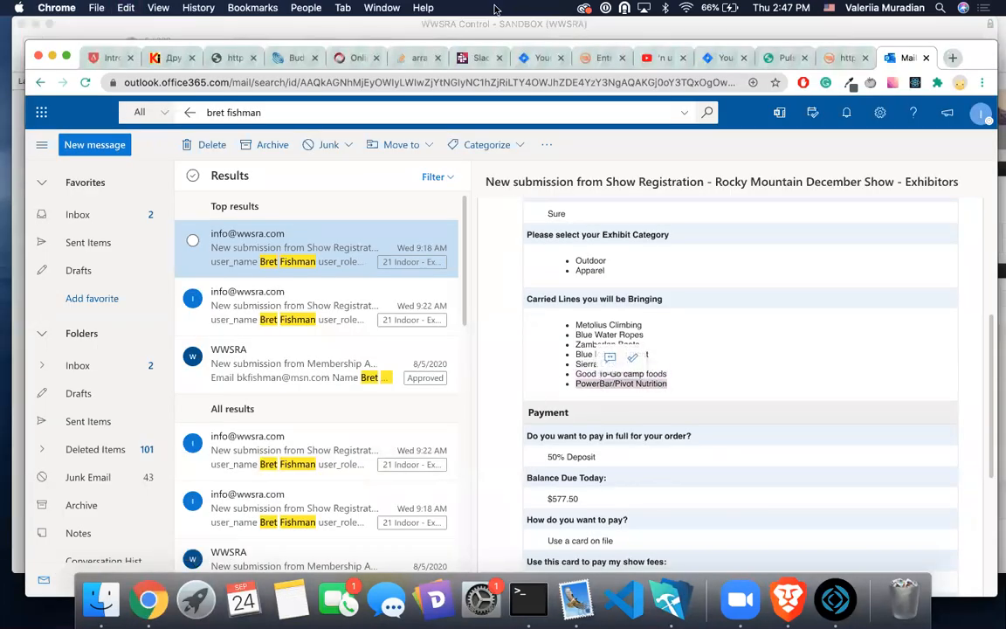
key(super+c)
key(super+Tab)
key(super+v)
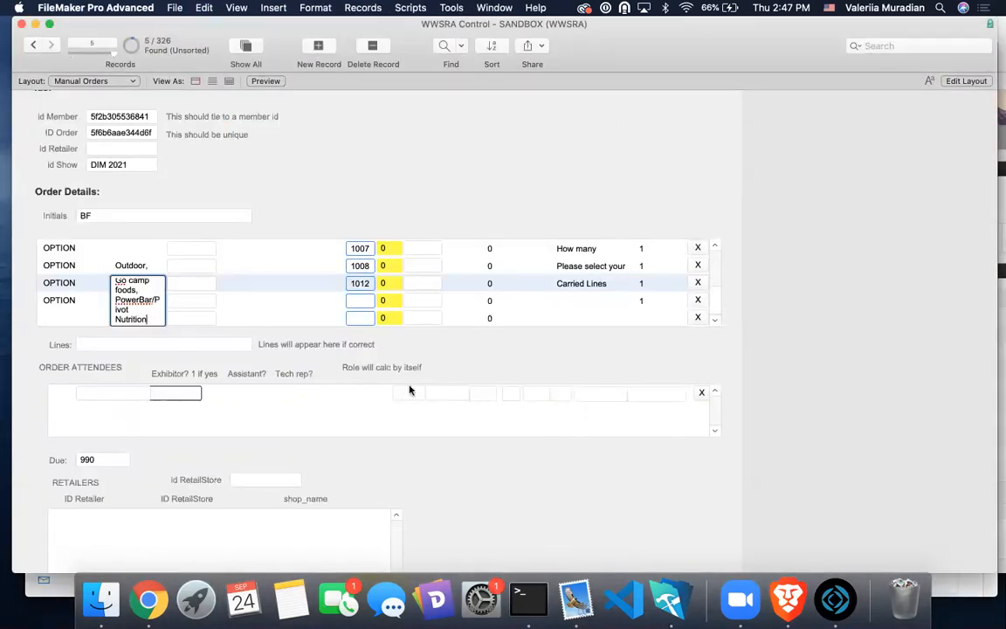
click(127, 367)
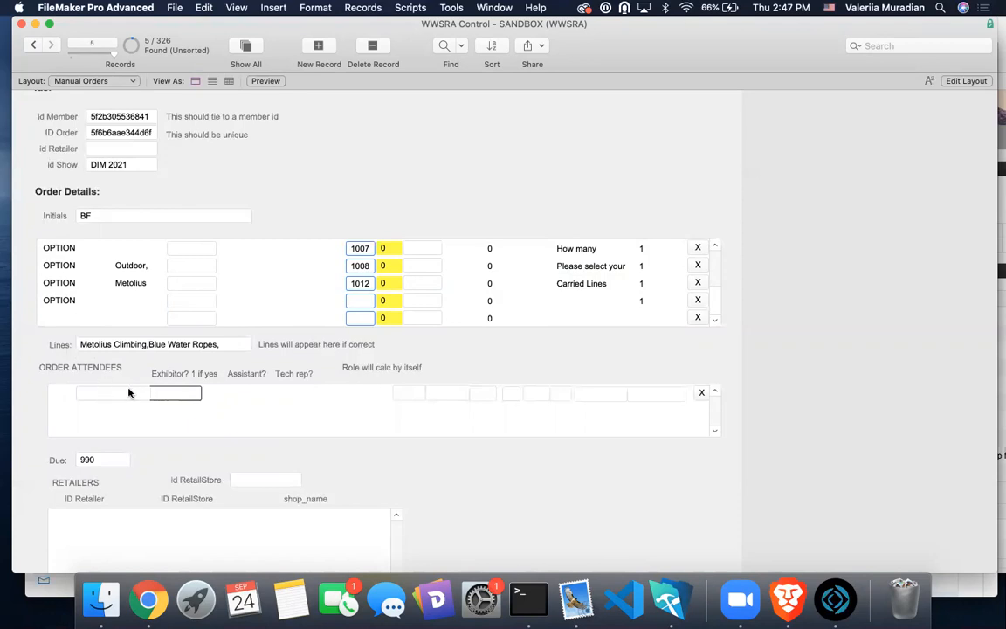
Copy the exhibitor's name from the order header into the first Order Attendees row and set its Exhibitor value to 1
scroll(279, 182, up, 5)
drag(326, 110, 249, 110)
key(super+c)
click(148, 598)
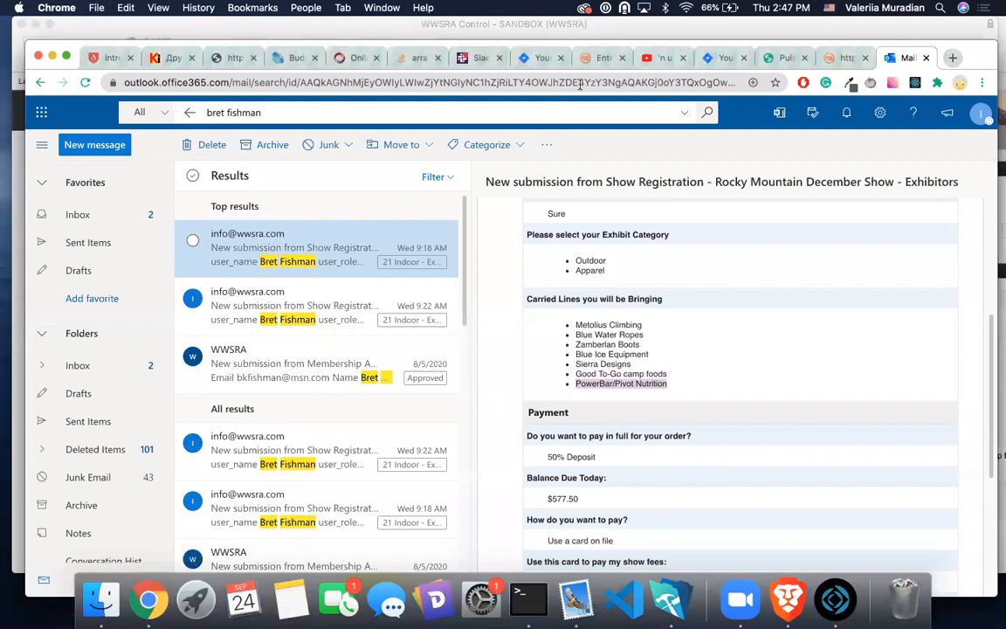
click(596, 58)
scroll(465, 213, up, 10)
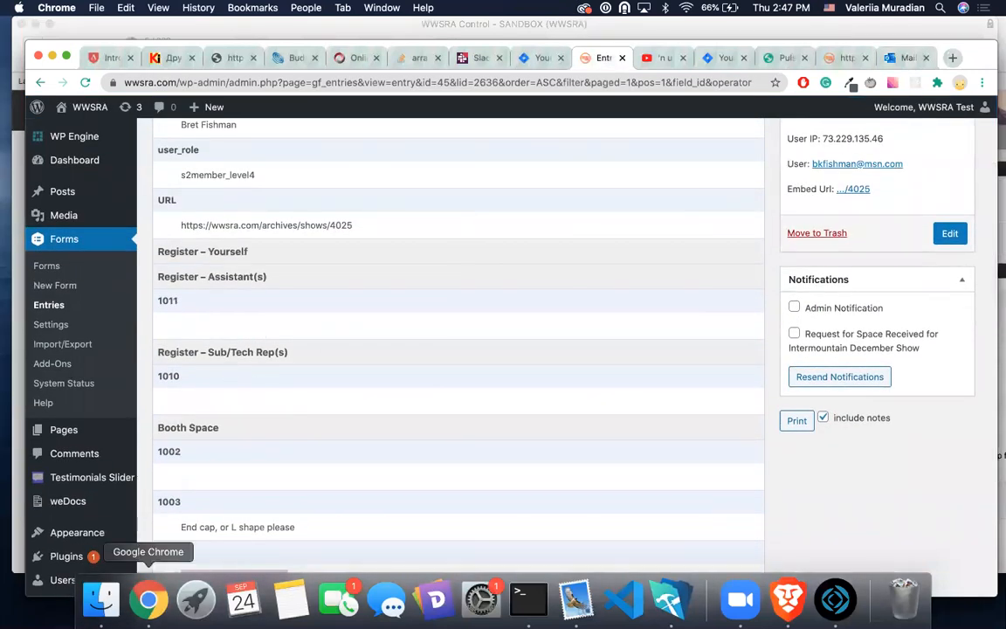
click(16, 347)
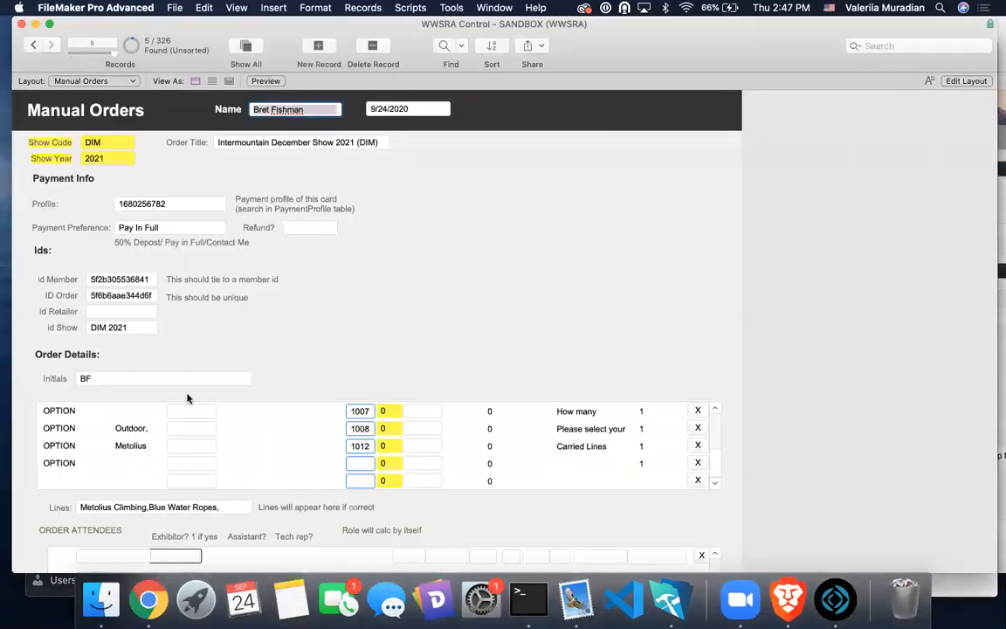
scroll(390, 330, down, 5)
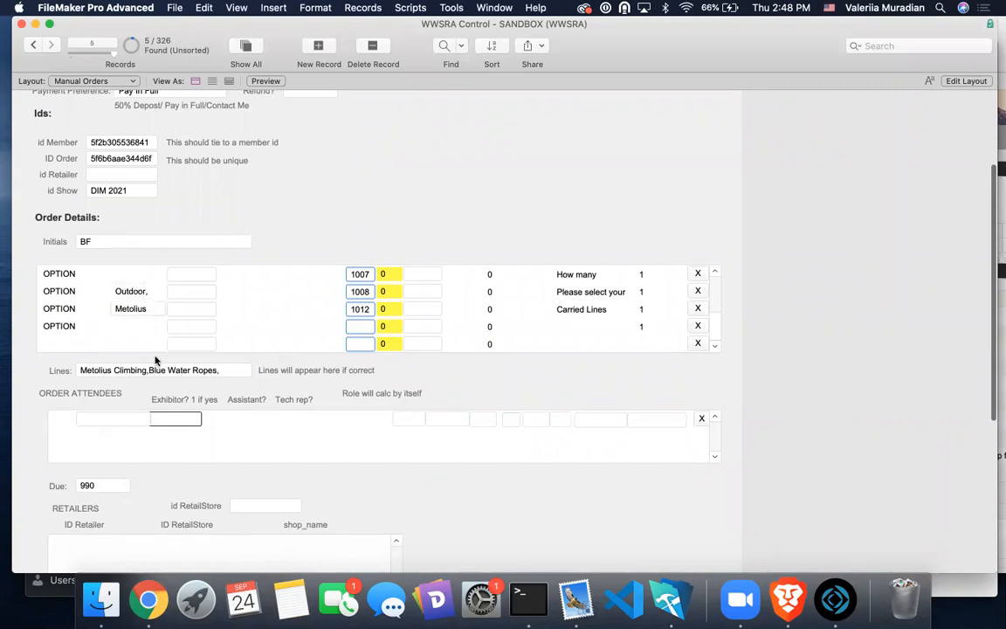
click(102, 419)
key(super+v)
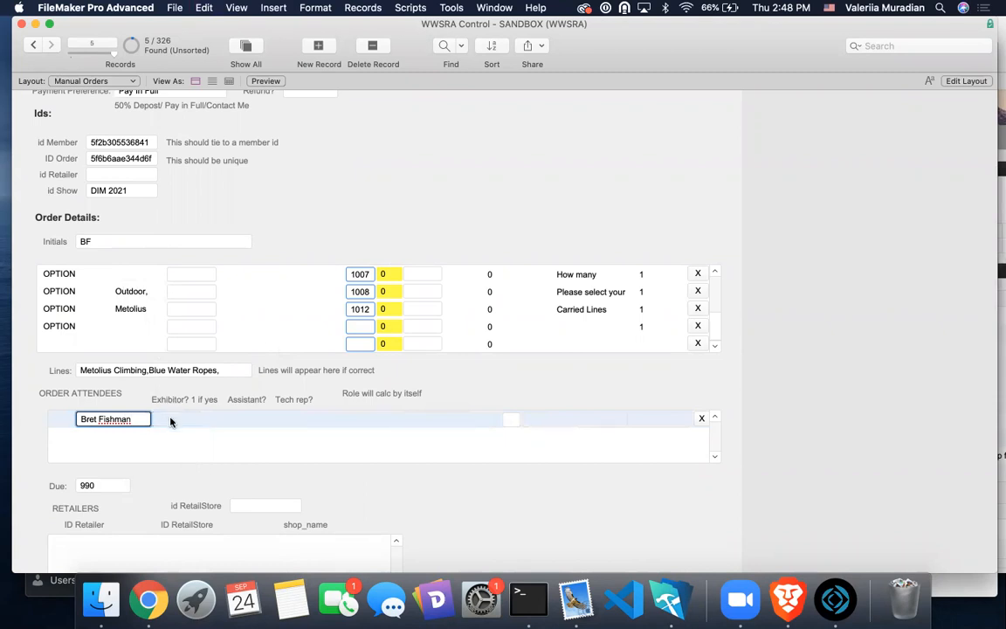
click(171, 418)
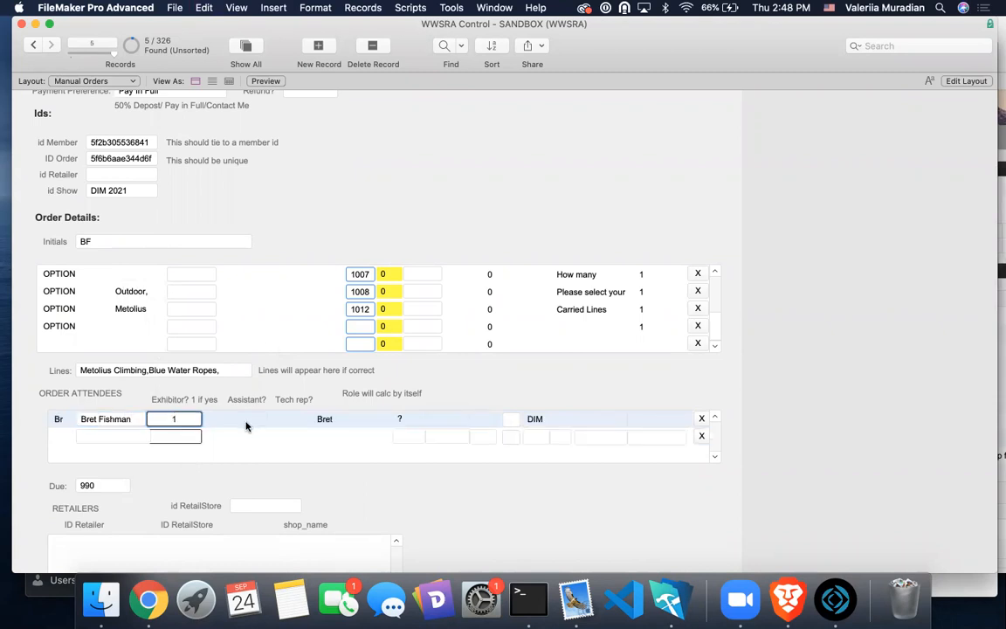
click(195, 457)
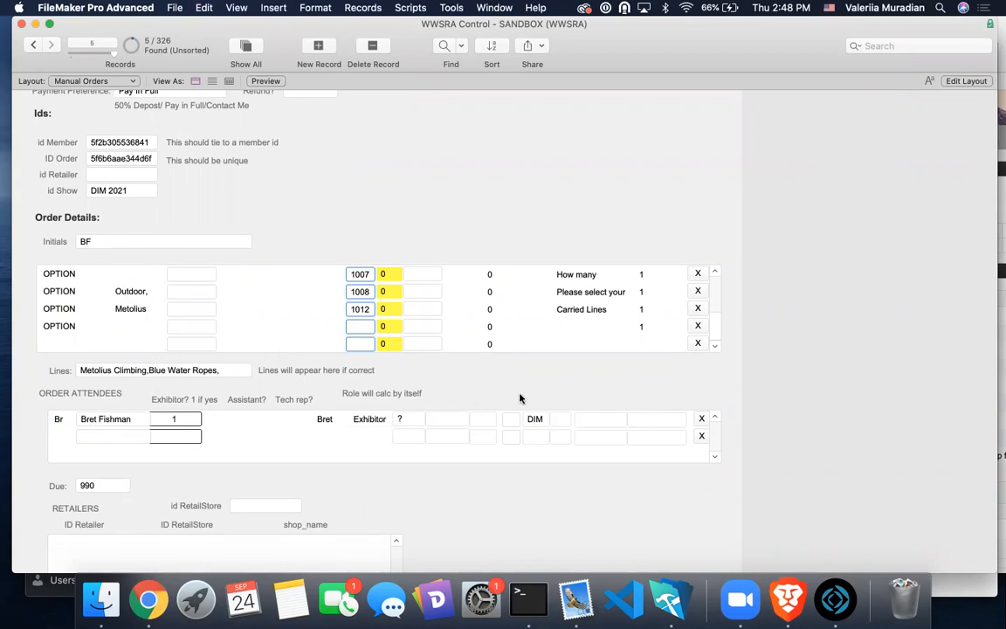
Review the order's retailers and payments sections, and check the payment choice in the web form entry in Chrome
scroll(519, 397, down, 3)
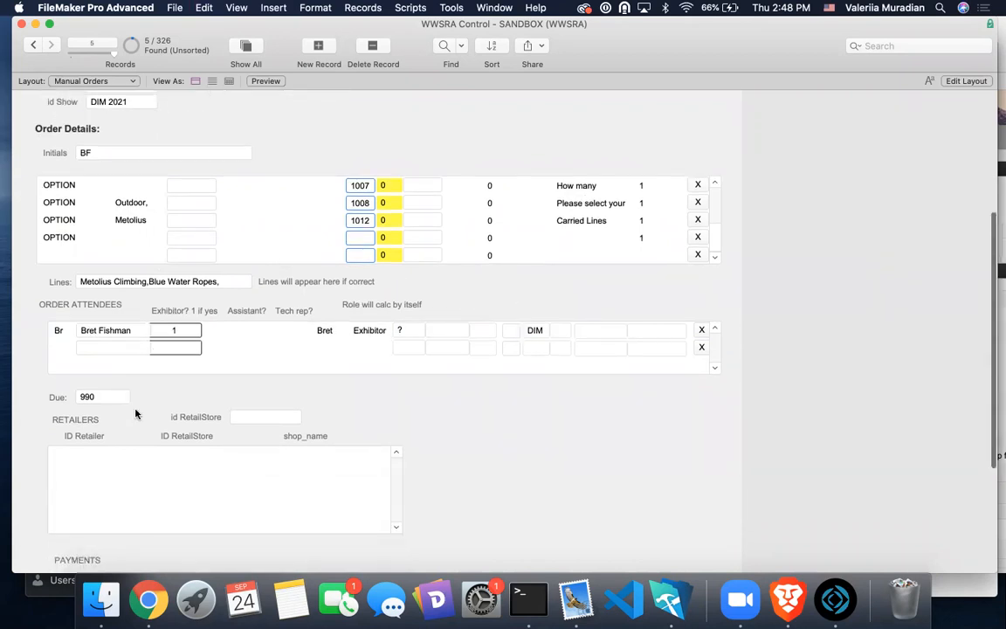
scroll(137, 413, down, 2)
scroll(247, 438, down, 3)
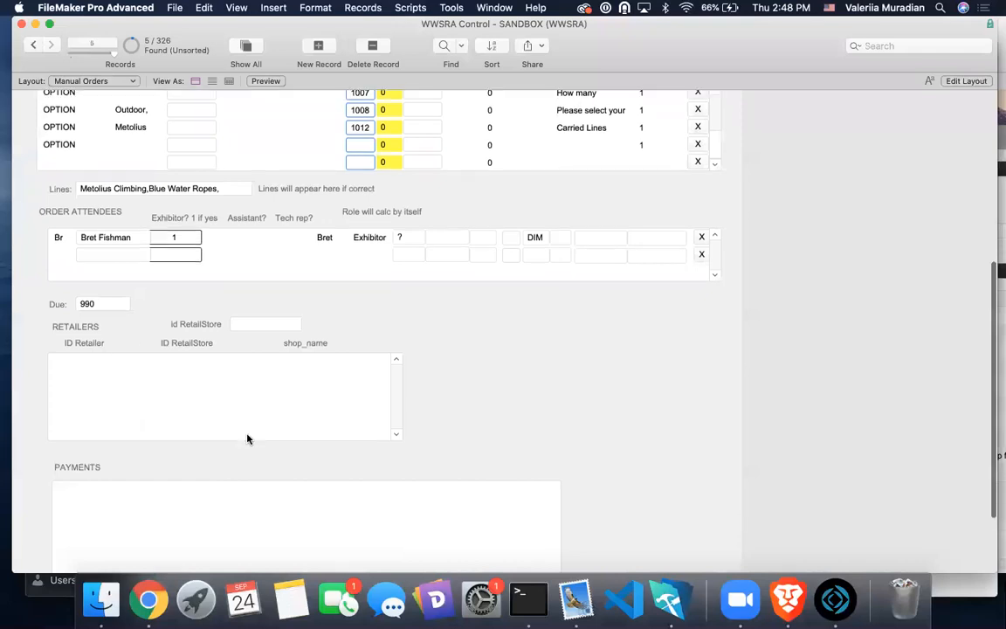
scroll(496, 355, up, 4)
scroll(498, 330, up, 10)
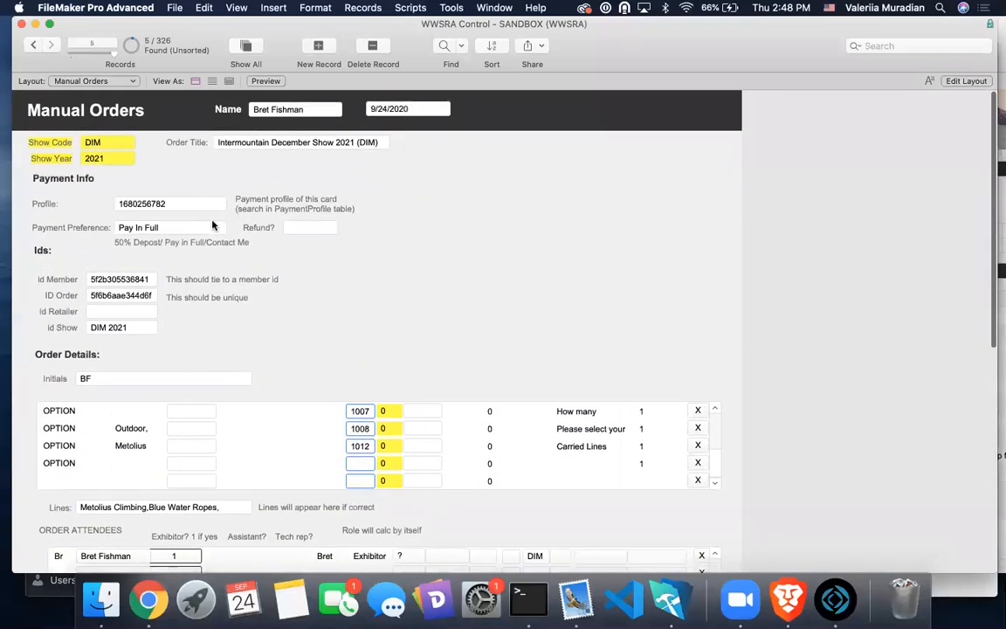
click(149, 599)
scroll(514, 429, down, 5)
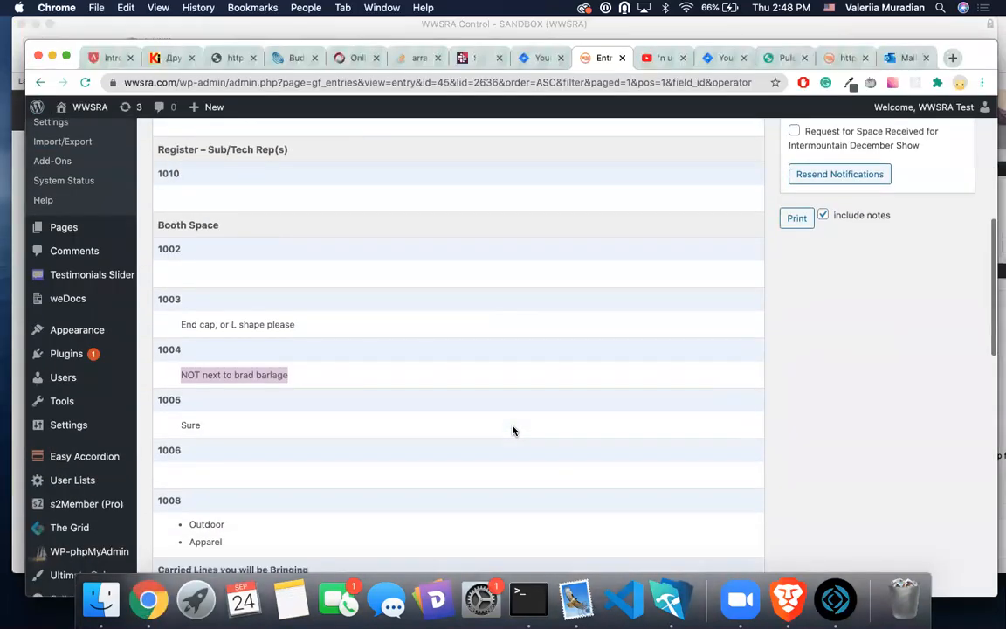
scroll(512, 430, down, 9)
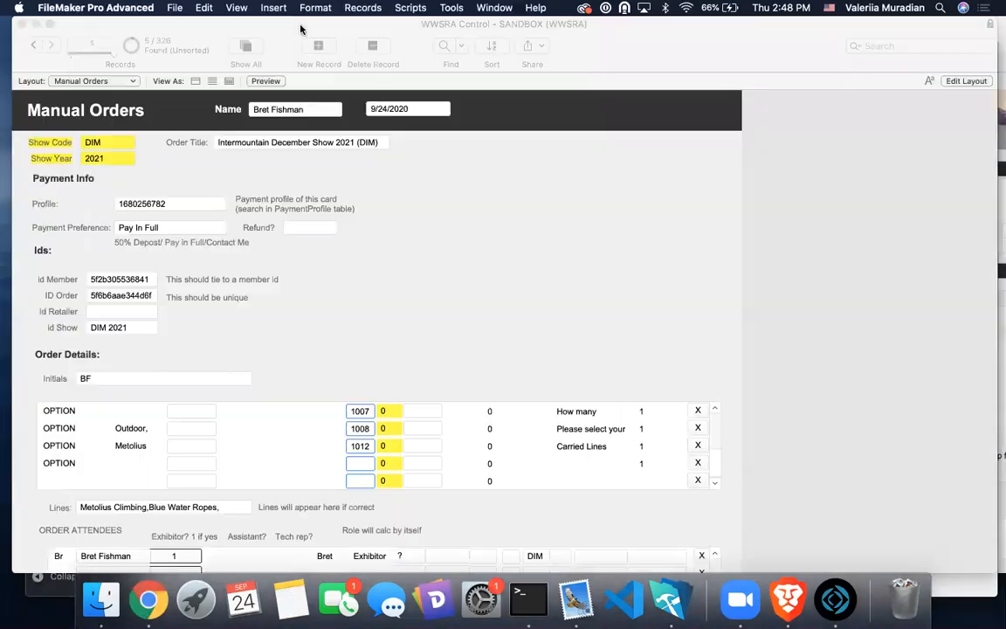
Set the order's Payment Preference to "50% Depost" in FileMaker
click(273, 26)
click(170, 227)
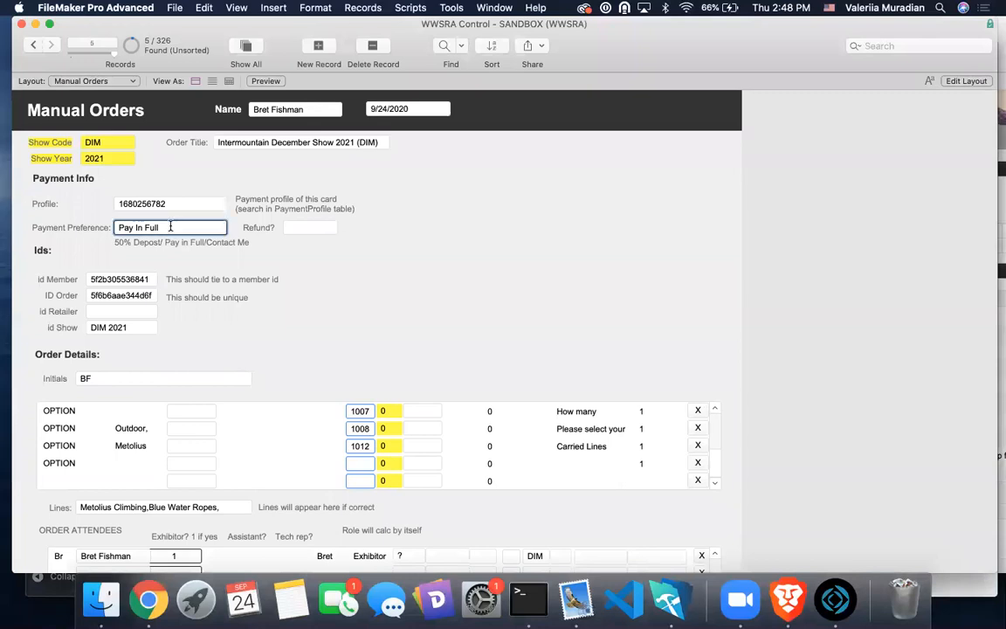
drag(170, 227, 116, 227)
key(BackSpace)
click(301, 244)
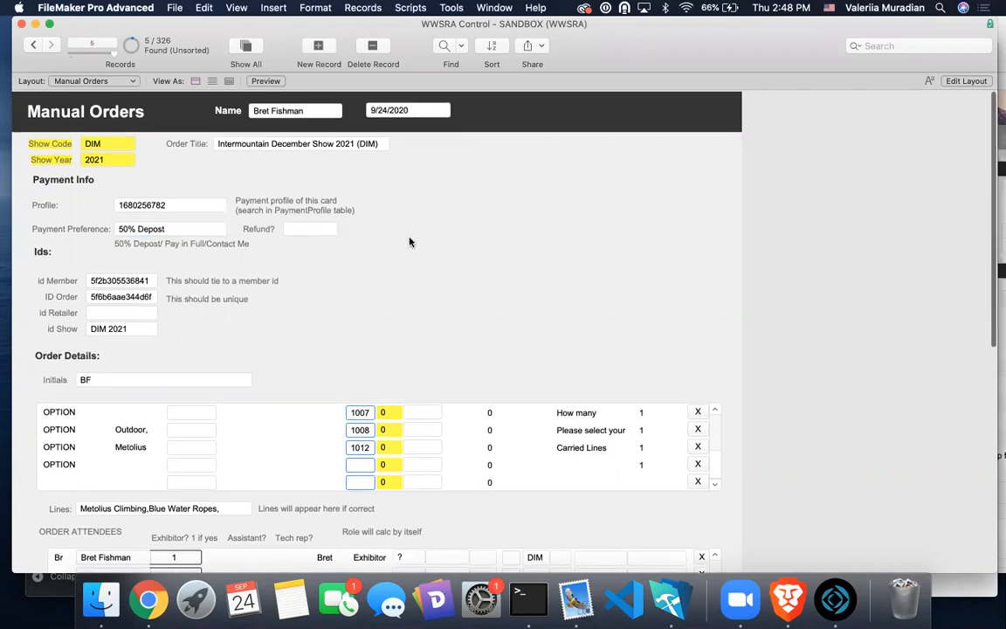
Review the exhibitor's DIM 2021 order in the member detail window and compare its option rows with the previous manual order
mouse_move(650, 50)
mouse_down()
mouse_move(607, 125)
mouse_move(600, 85)
mouse_move(634, 61)
mouse_move(685, 49)
mouse_move(665, 36)
mouse_up()
drag(991, 27, 863, 15)
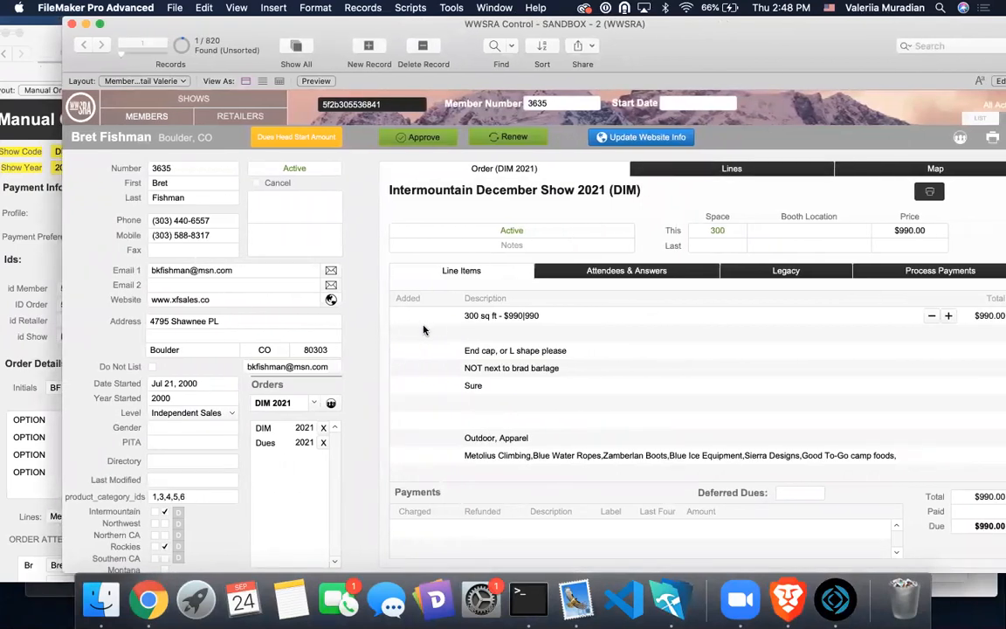
click(262, 427)
click(16, 368)
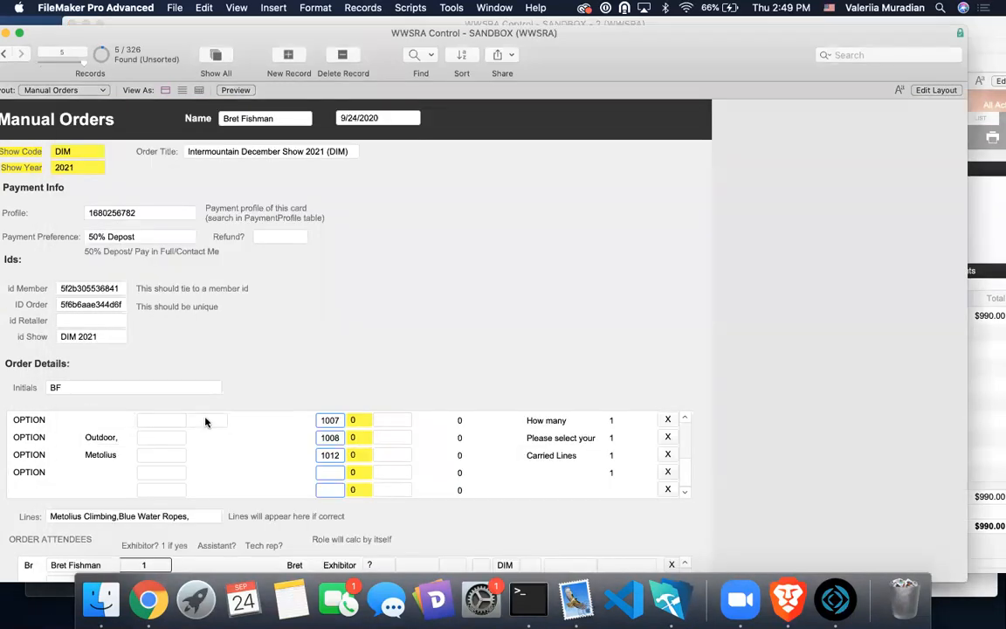
click(5, 53)
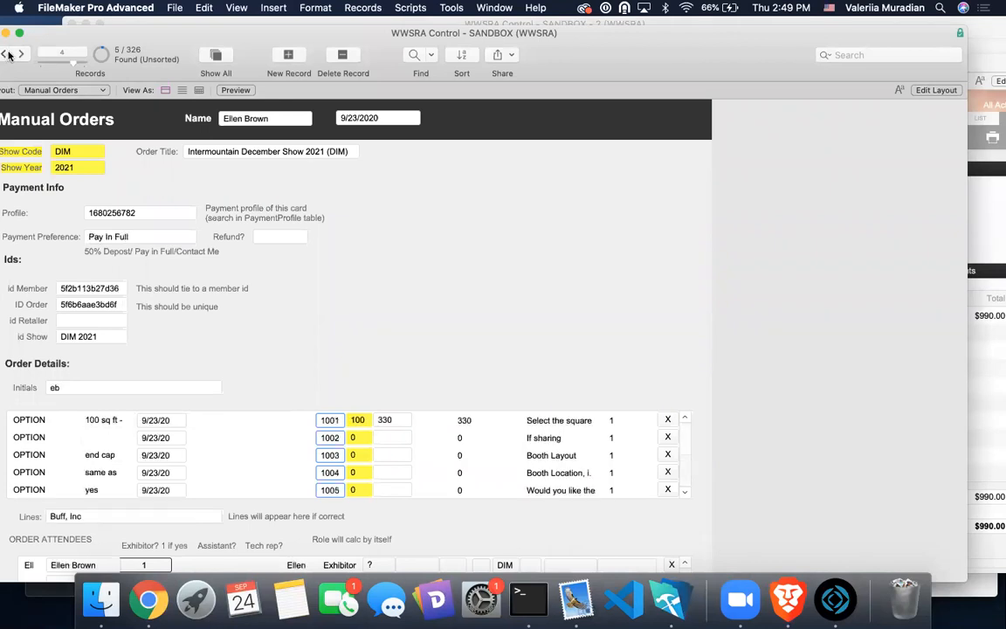
click(21, 53)
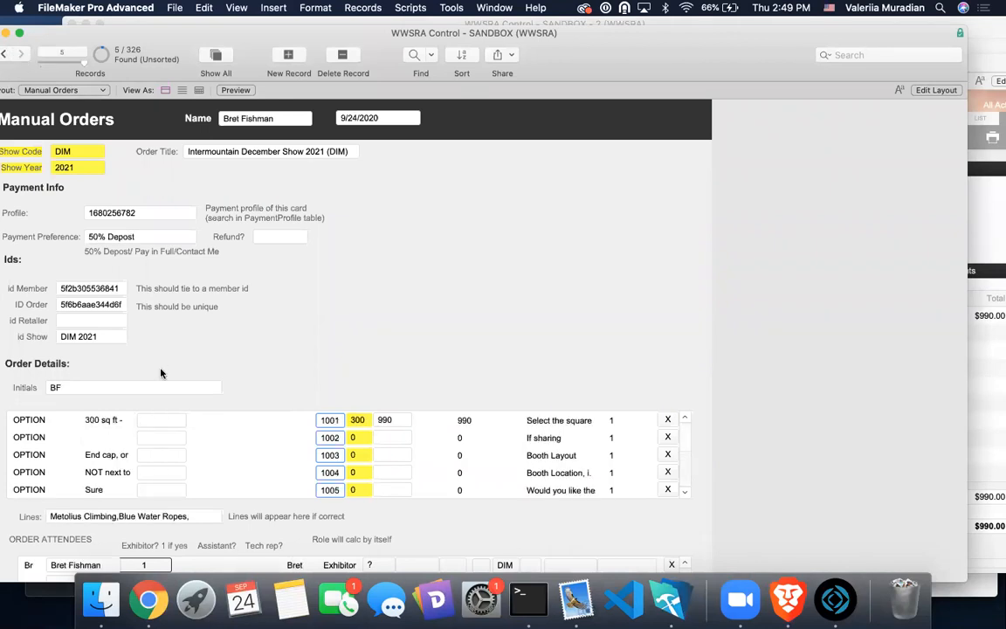
Set the date of the order's 300 sq ft option row to 09/24/2020
click(165, 421)
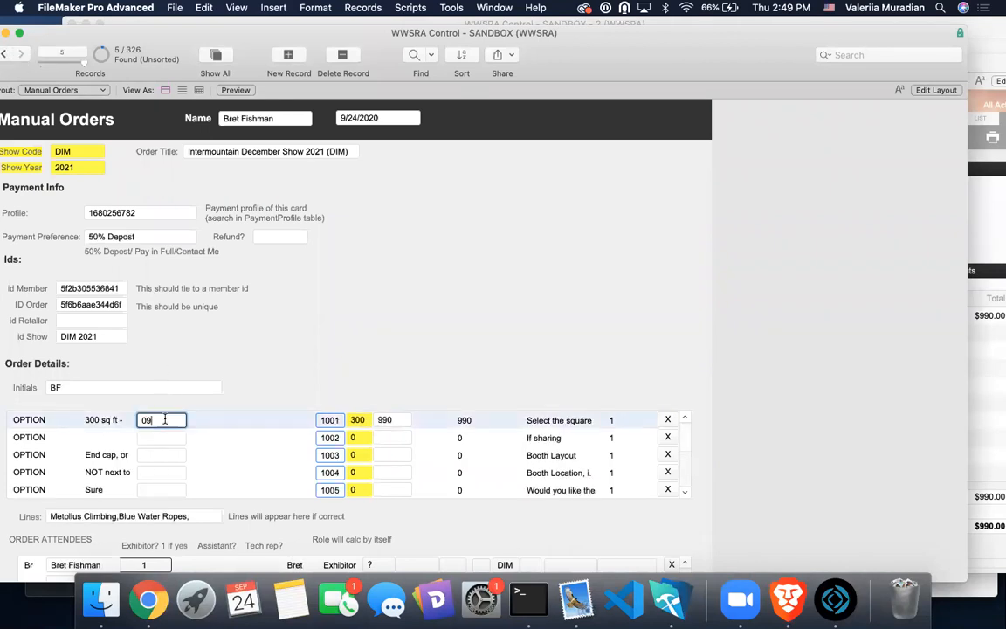
text(09/24/2020)
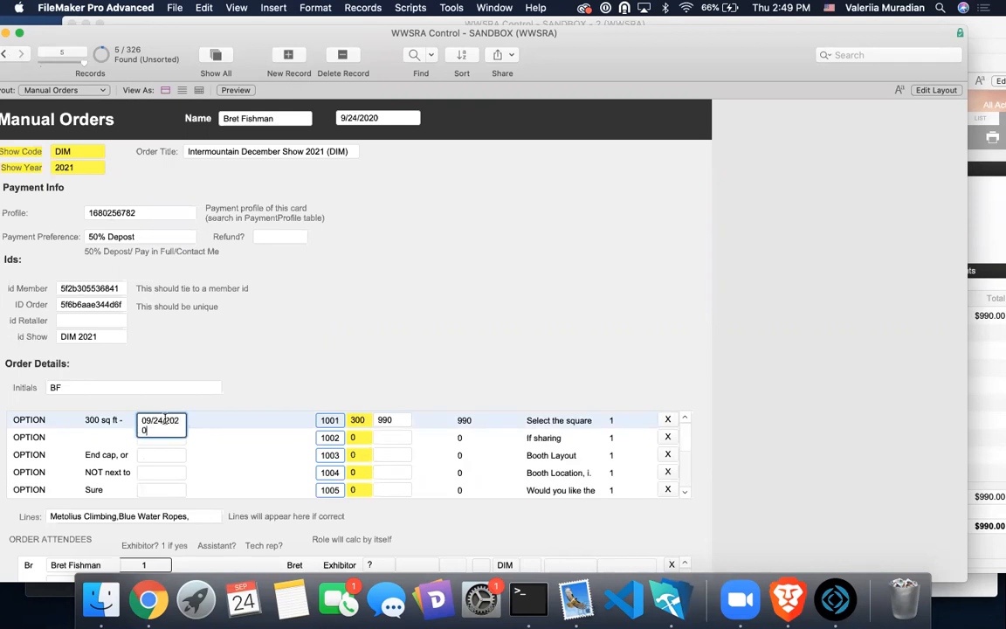
click(253, 402)
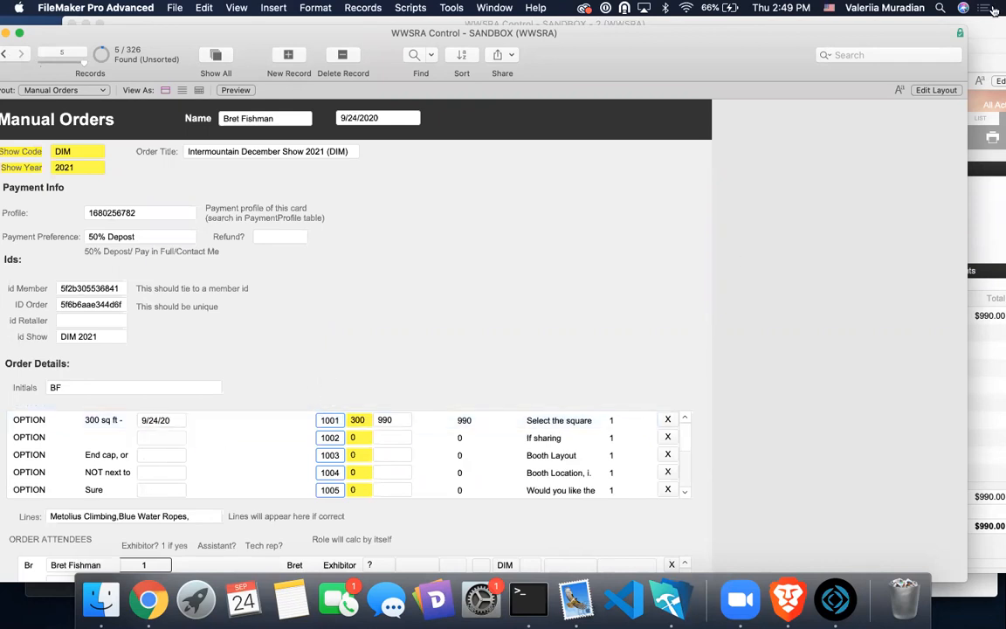
Review the DIM 2021 order's attendees, answers and payment card in member detail, comparing the card with the Dues 2021 order and the Chrome form entry
click(991, 24)
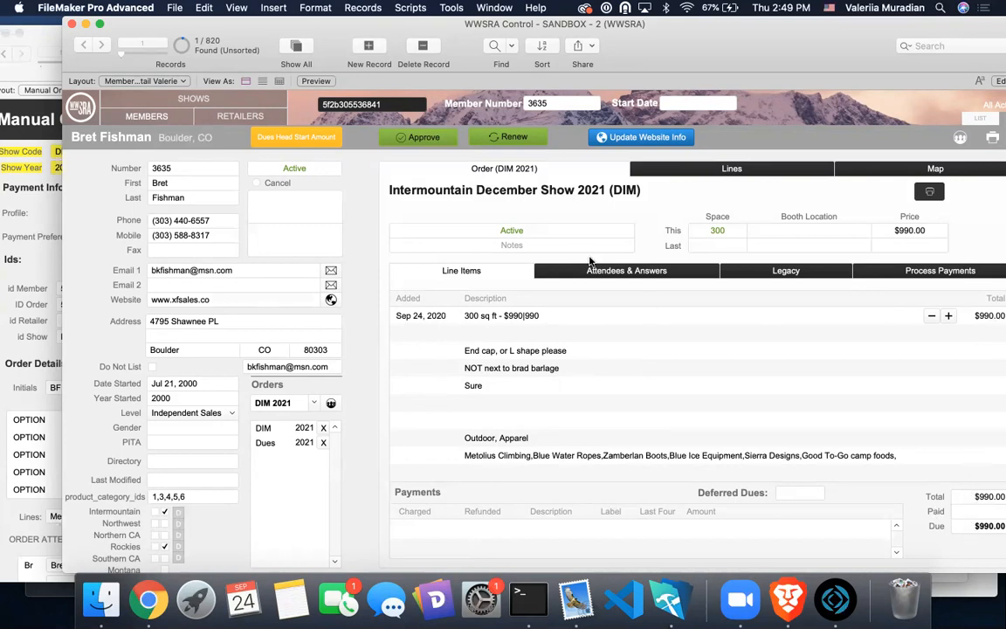
click(626, 271)
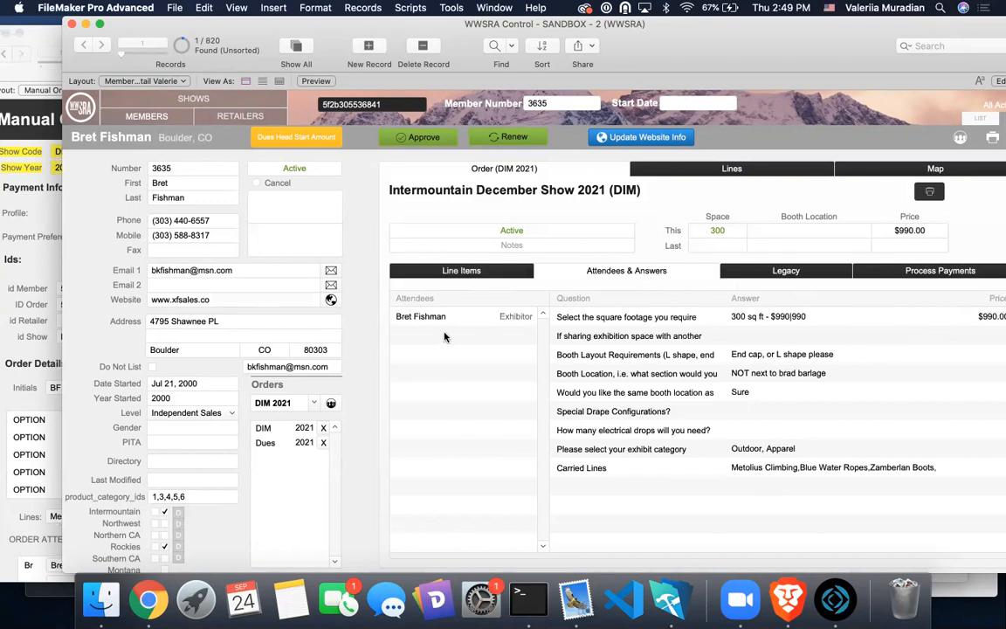
click(914, 271)
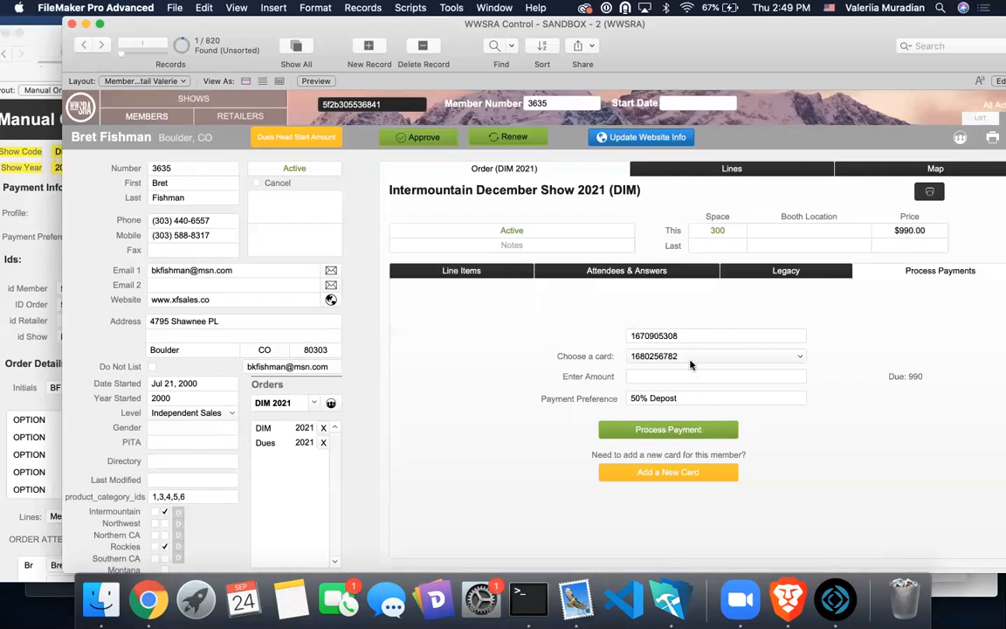
click(282, 451)
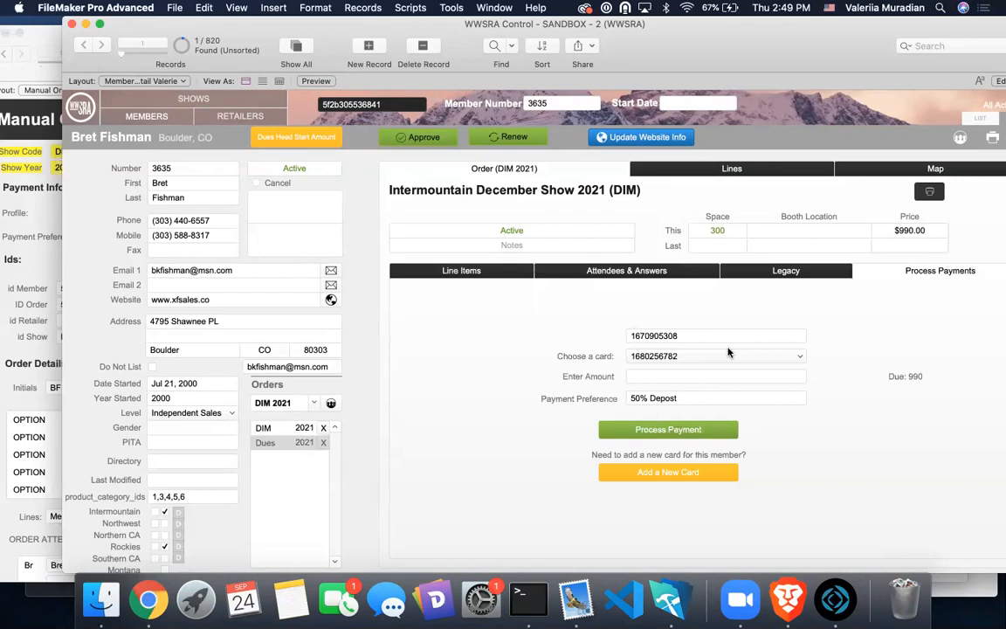
click(939, 269)
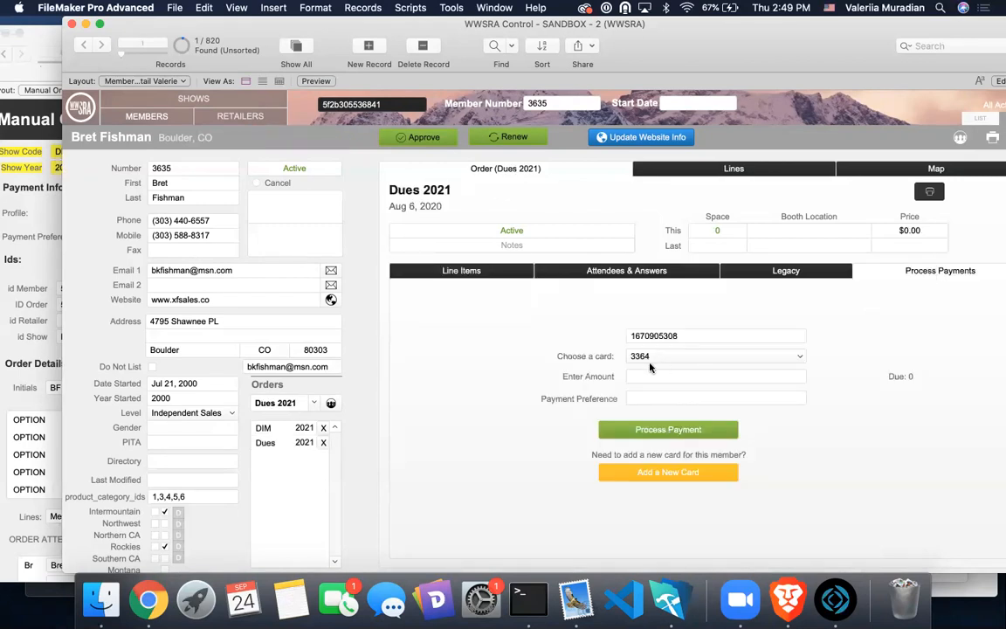
click(148, 599)
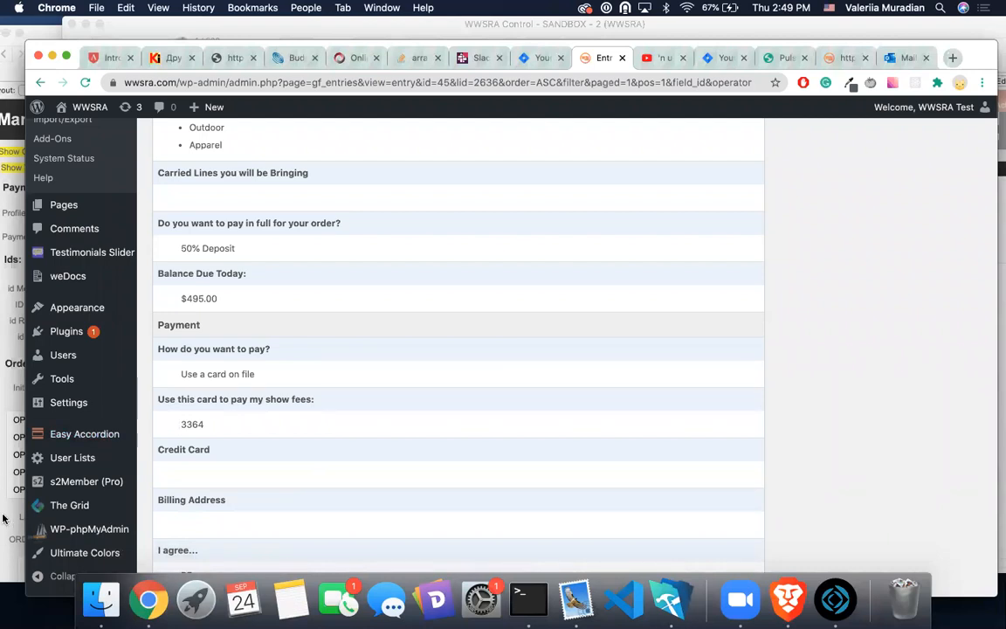
click(6, 468)
Try to find the member's card in the PaymentProfile layout in FileMaker, using the customer profile ID copied from the payment section as the payment profile ID
click(996, 264)
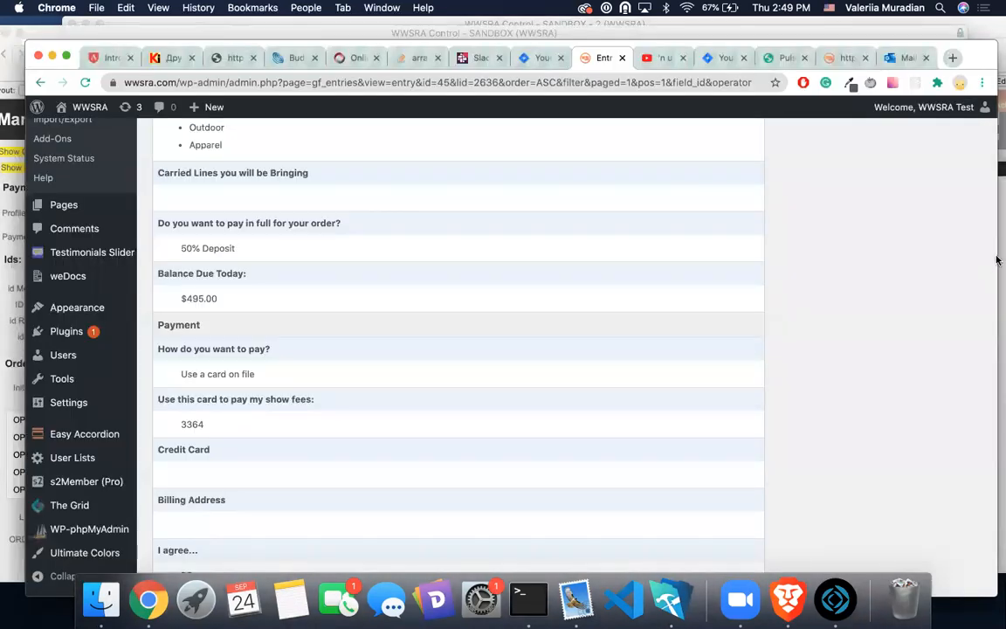
click(998, 259)
click(671, 336)
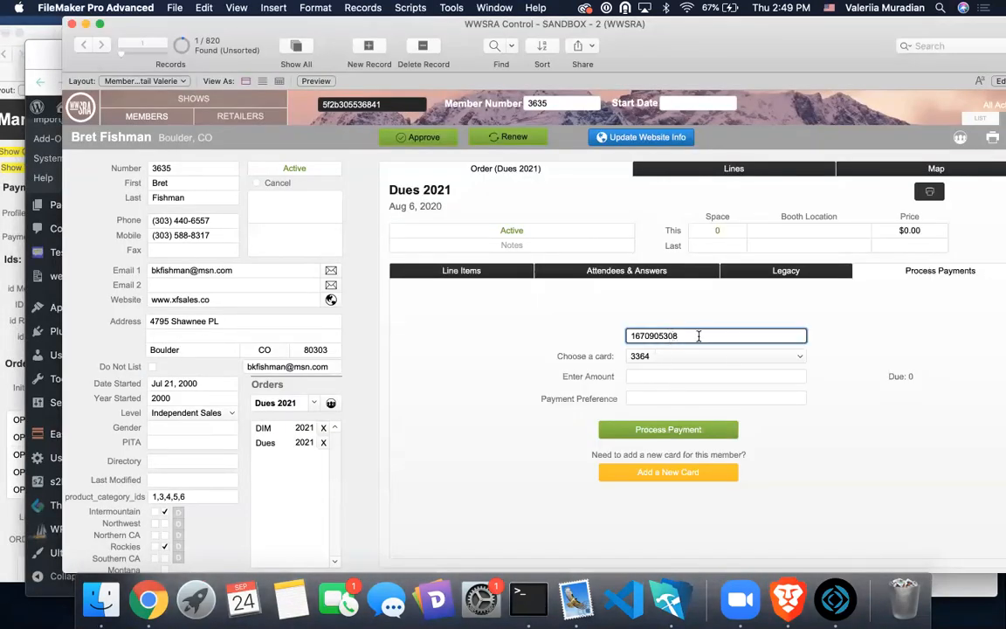
drag(699, 336, 618, 336)
key(super+c)
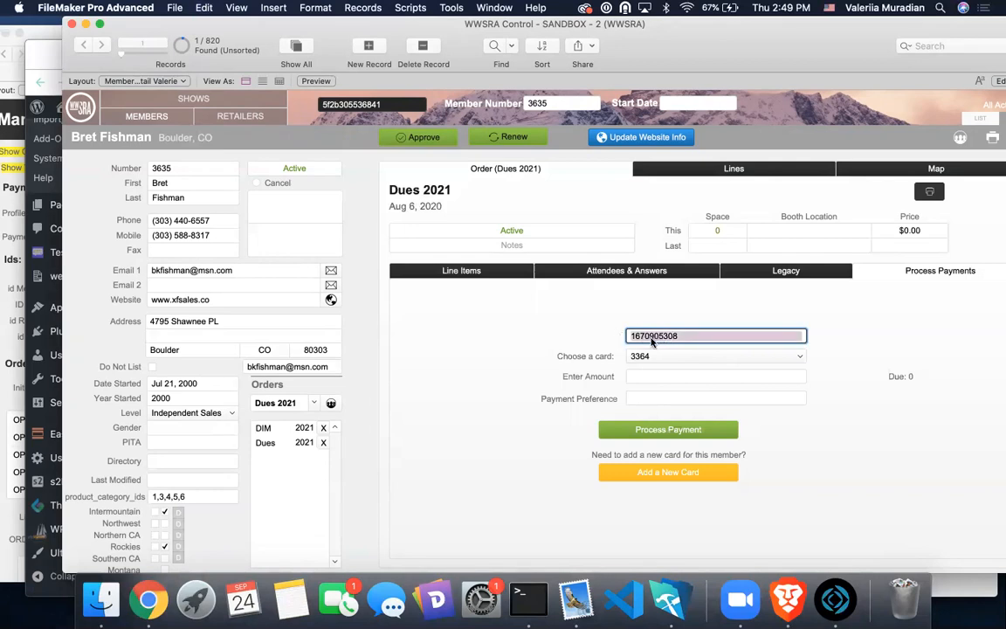
click(140, 81)
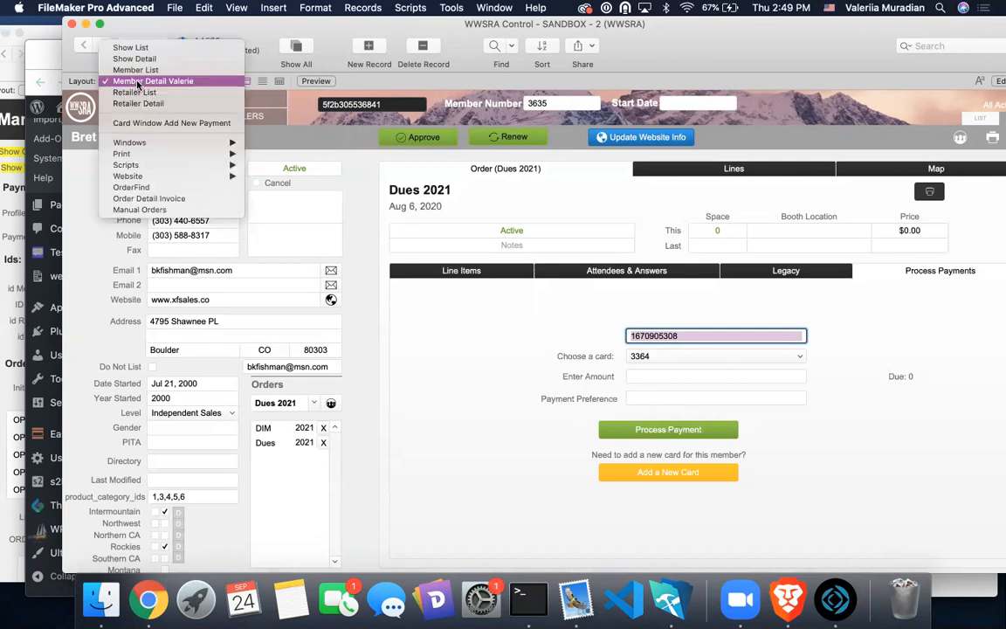
mouse_move(186, 166)
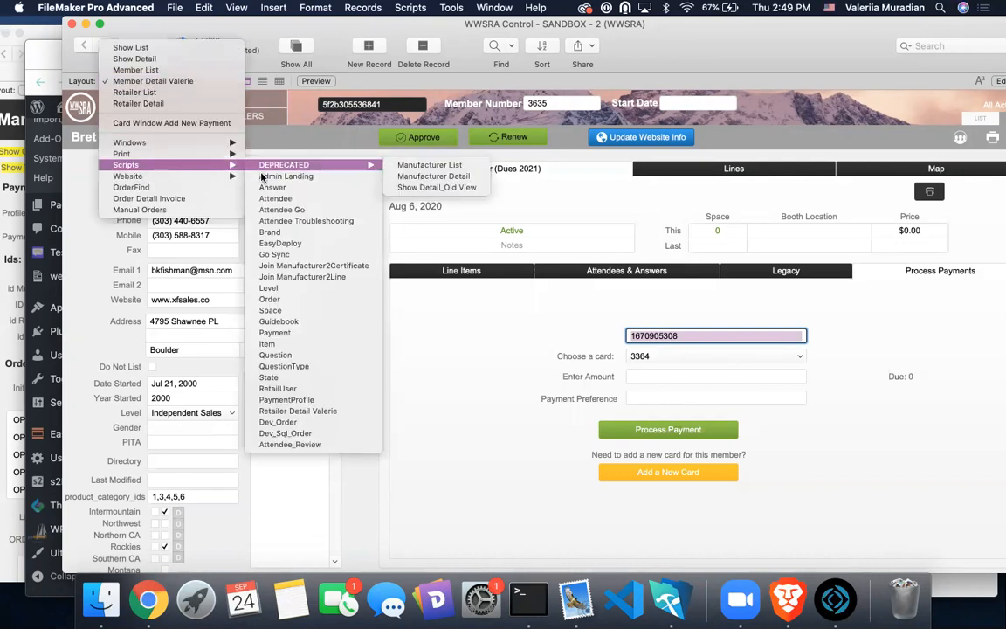
click(322, 421)
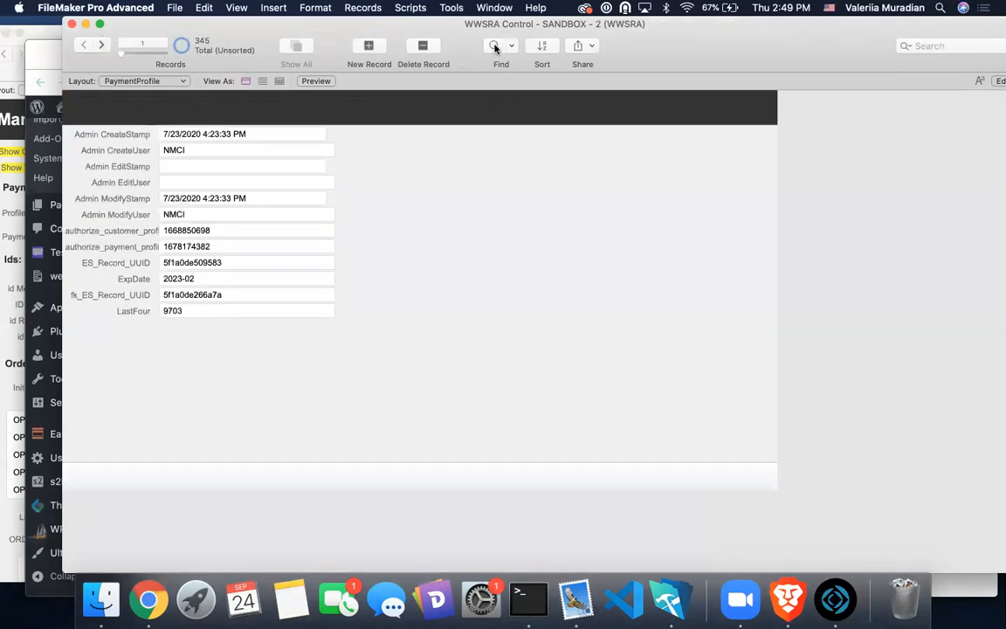
click(495, 45)
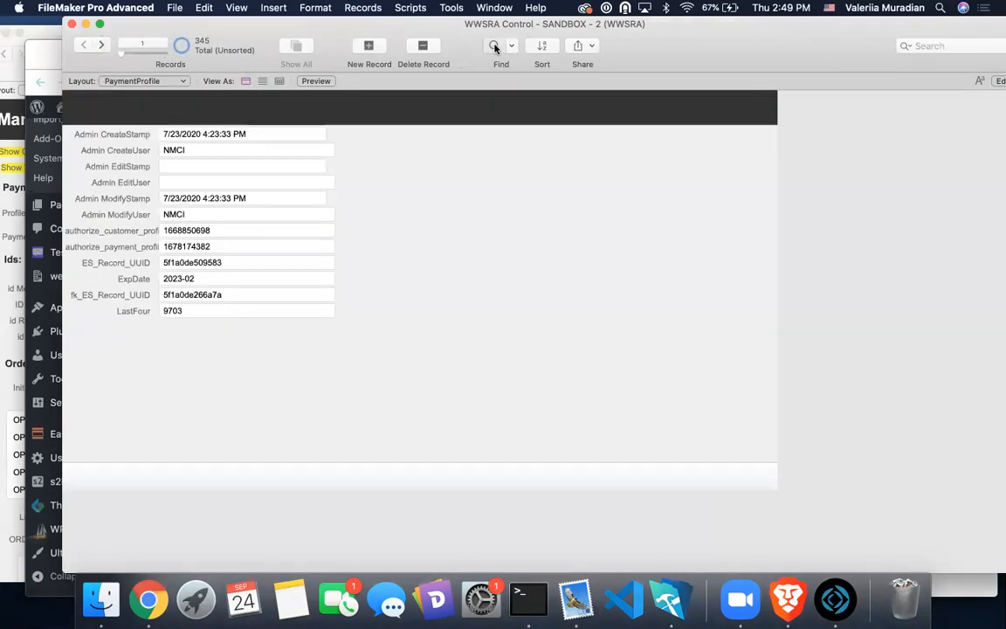
click(227, 246)
key(super+v)
key(Return)
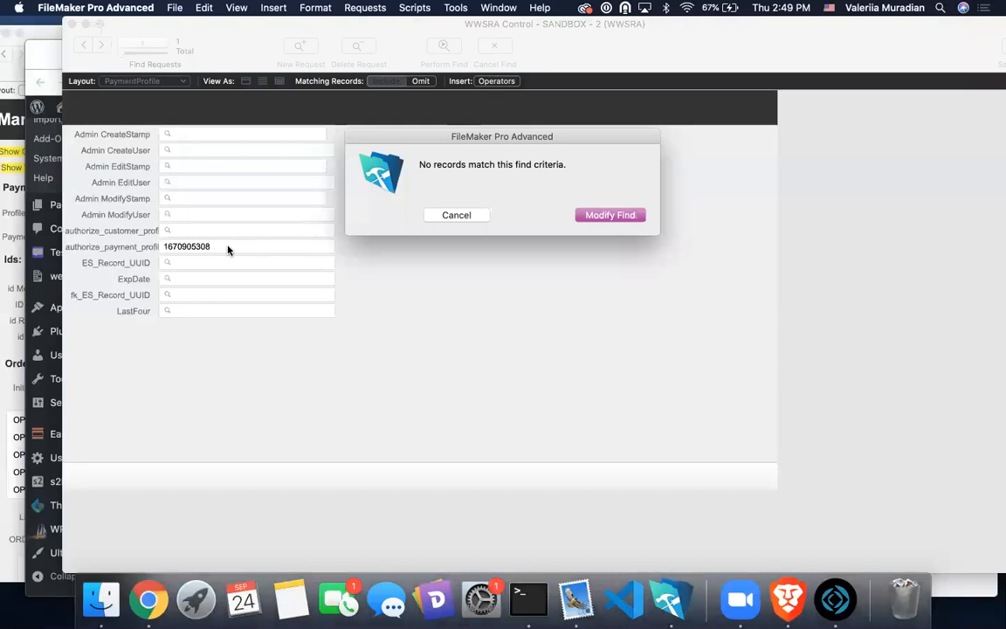
click(454, 216)
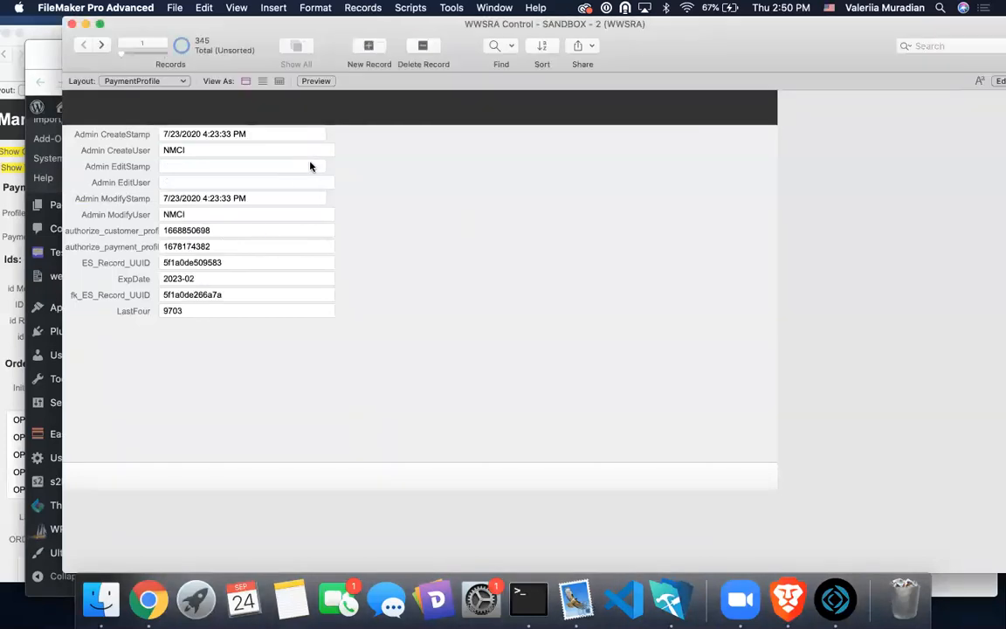
Return to the Member Detail Valerie layout and check the card's last four digits in the Dues 2021 payment section
click(139, 80)
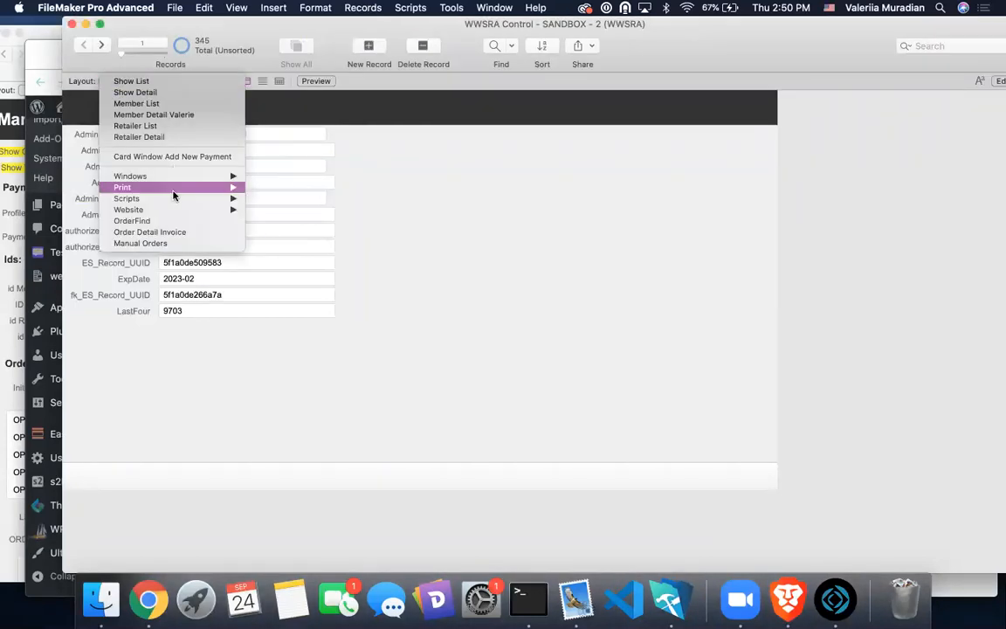
click(148, 117)
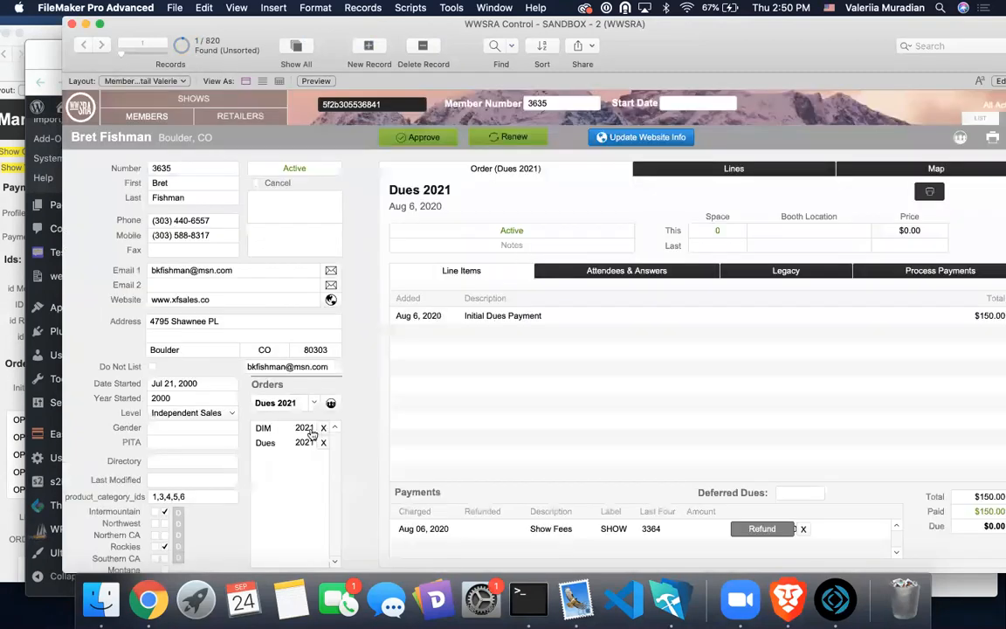
click(911, 272)
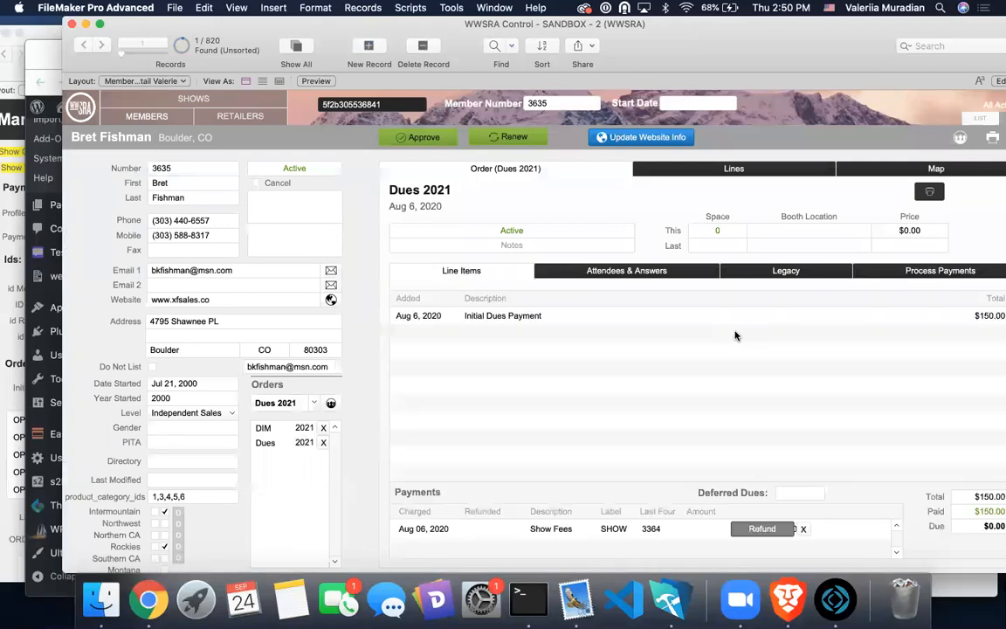
click(931, 269)
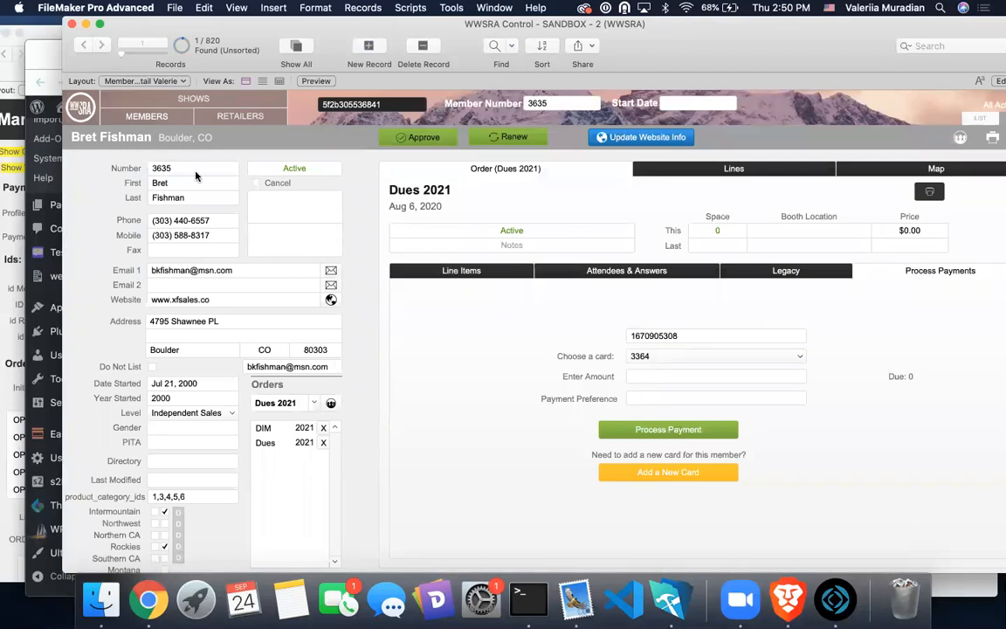
Find the member's record in the PaymentProfile layout by entering the card's last four digits in the LastFour field
click(131, 80)
mouse_move(170, 165)
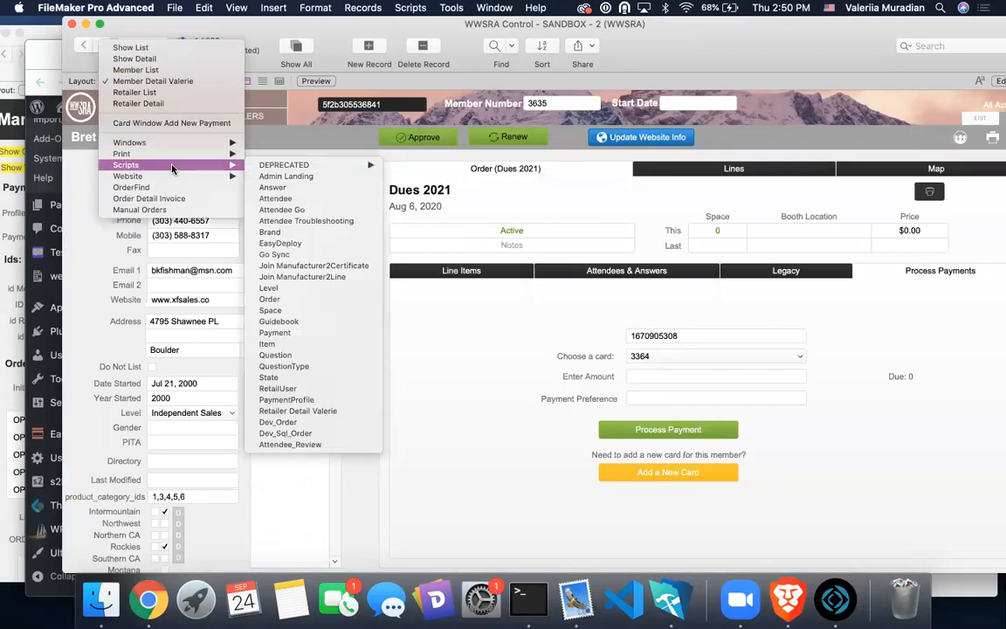
click(290, 401)
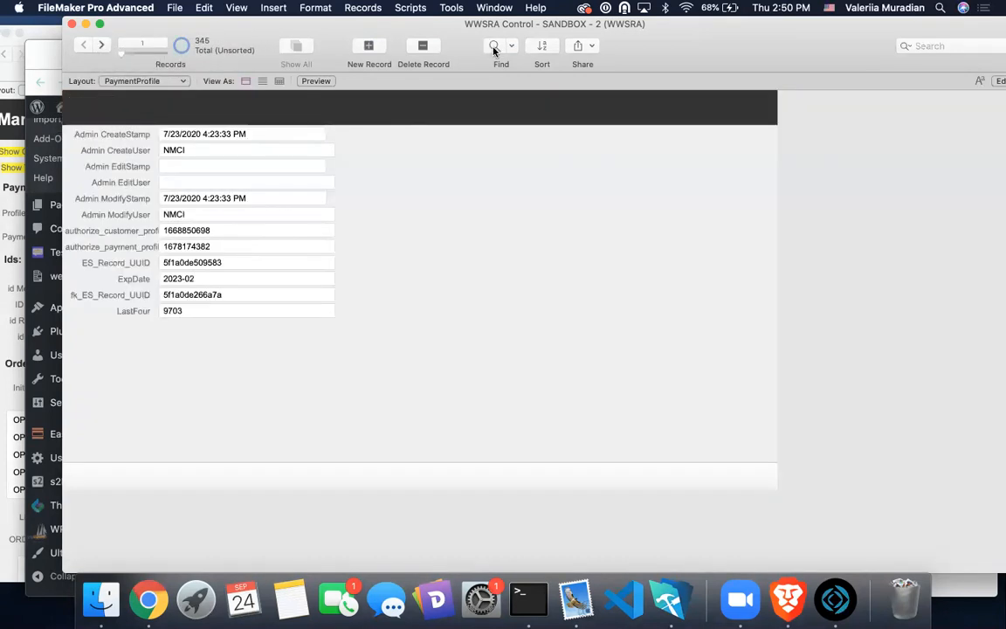
click(494, 47)
click(247, 310)
text(3364)
key(Return)
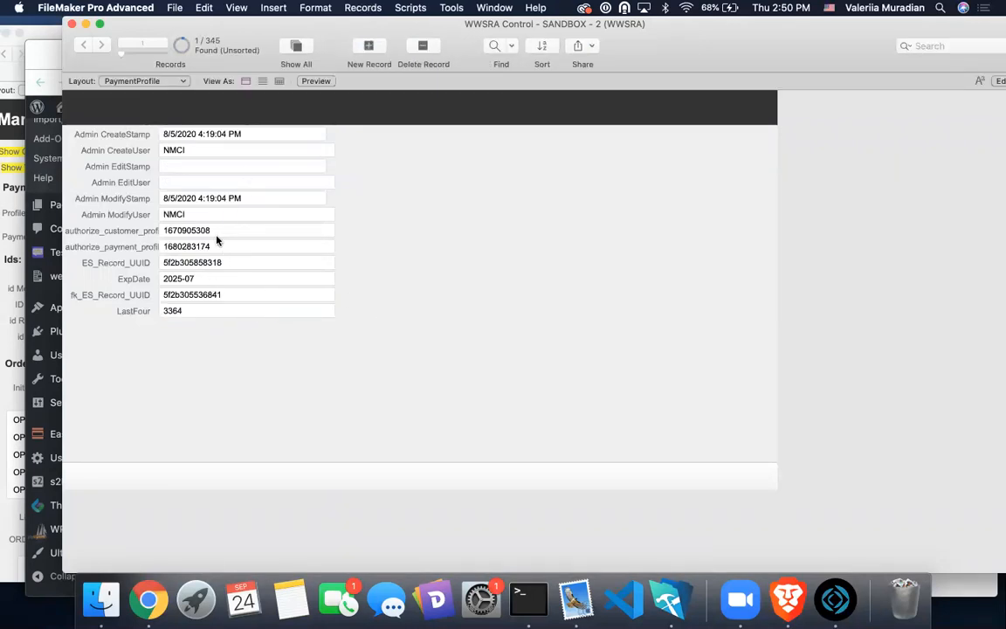
Copy the found card's authorize payment profile ID and replace the manual order's Profile value with it
drag(219, 252, 138, 253)
key(super+c)
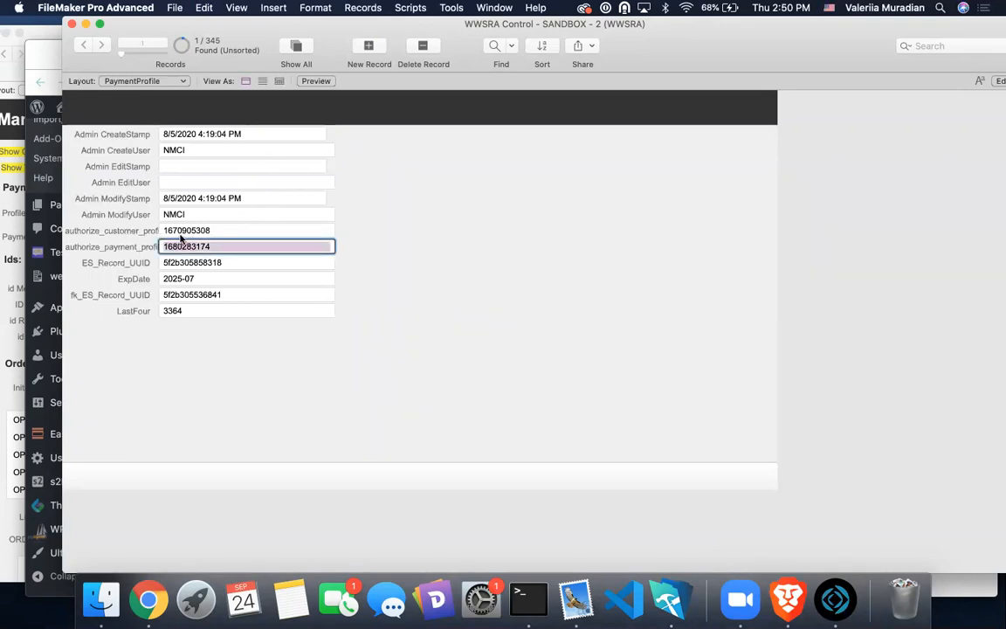
click(2, 398)
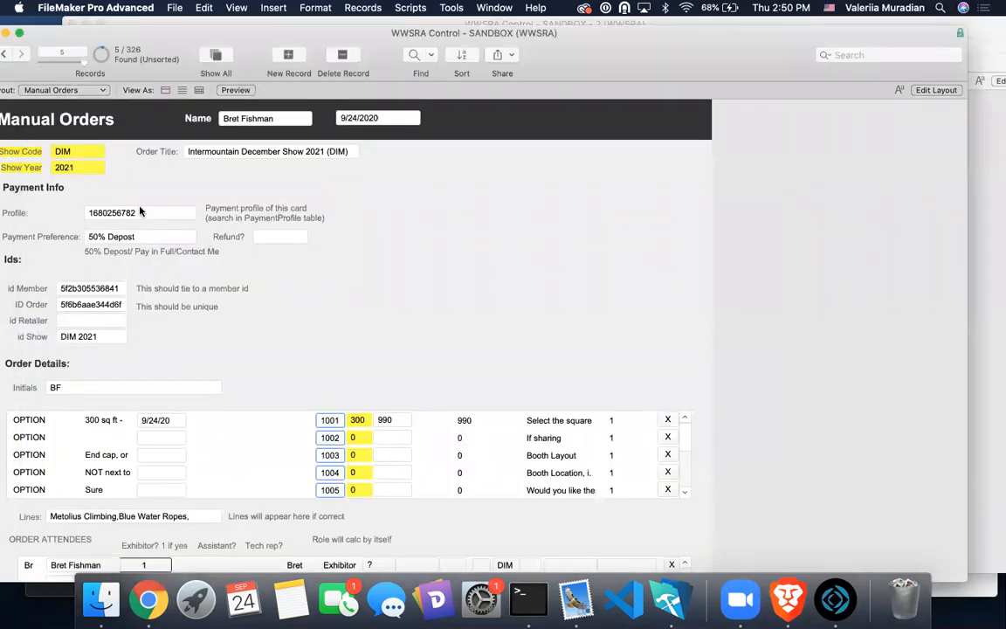
click(140, 214)
drag(140, 213, 91, 214)
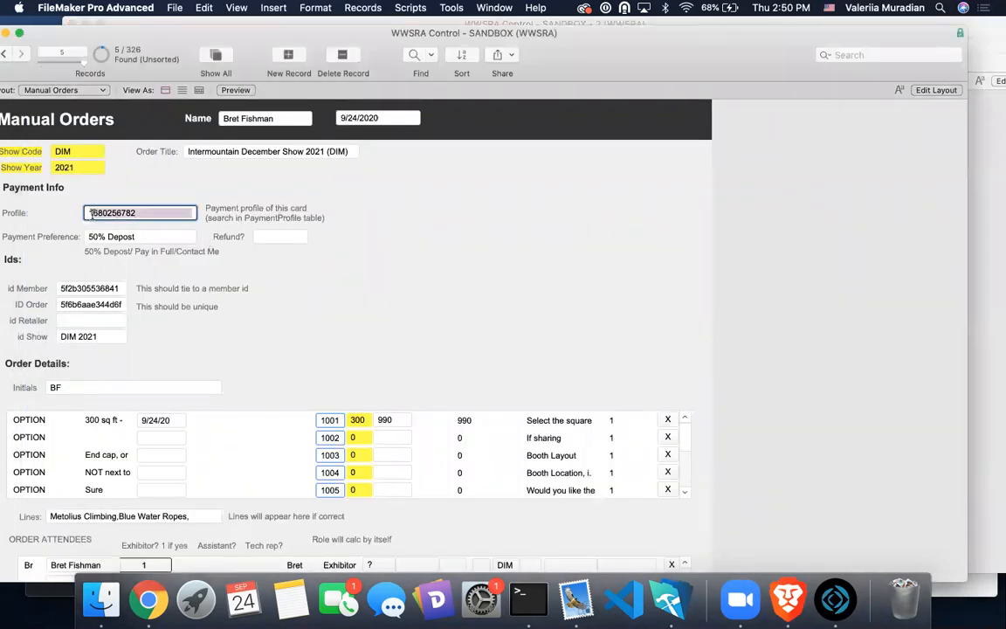
key(BackSpace)
key(super+v)
click(382, 287)
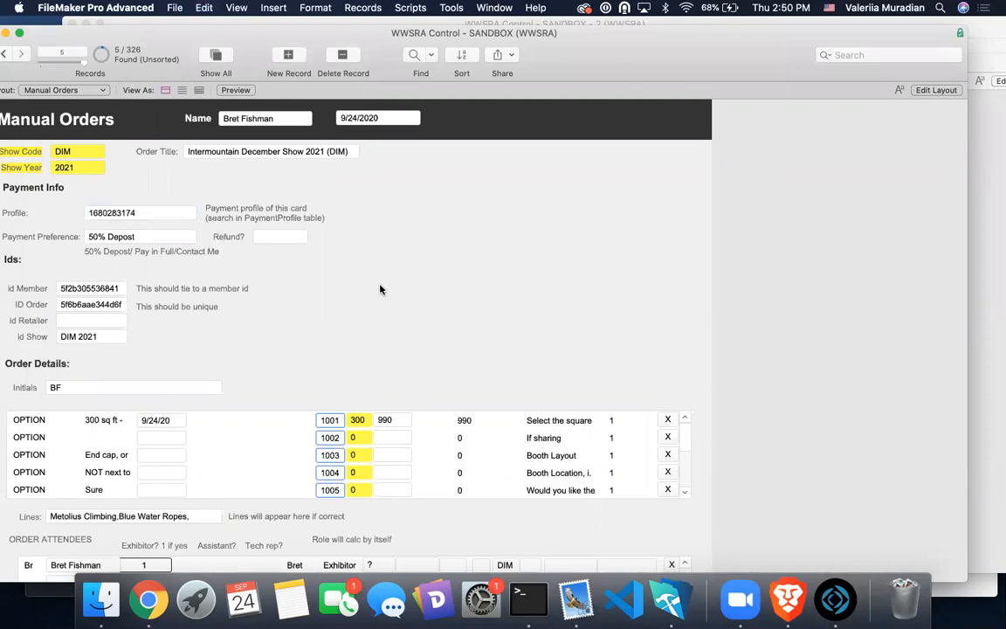
Check the DIM 2021 order's card and payment preference in member detail, and compare them and the total with the web form entry in Chrome
click(997, 150)
click(160, 84)
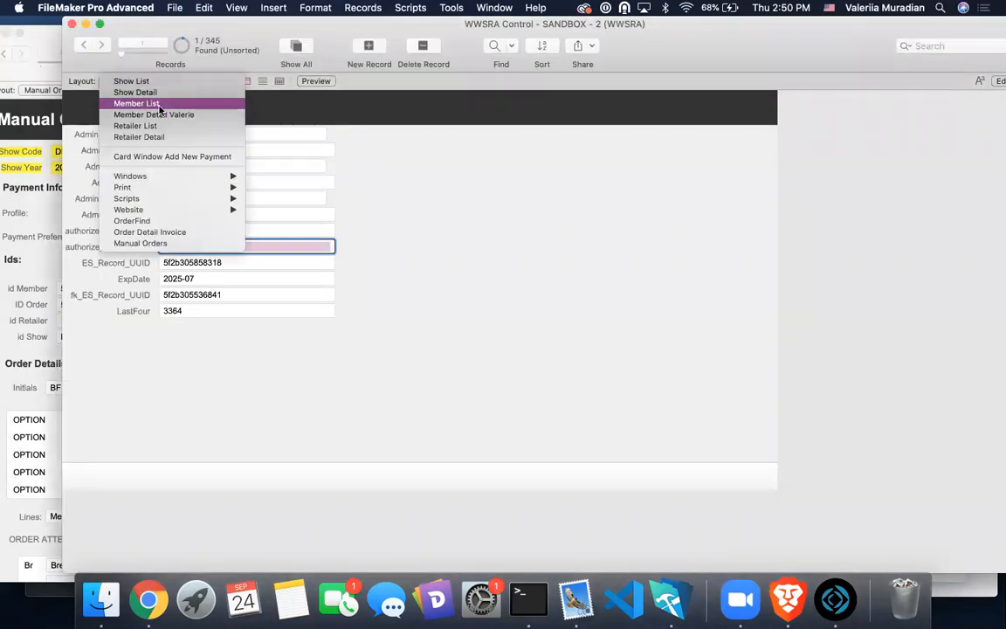
click(546, 224)
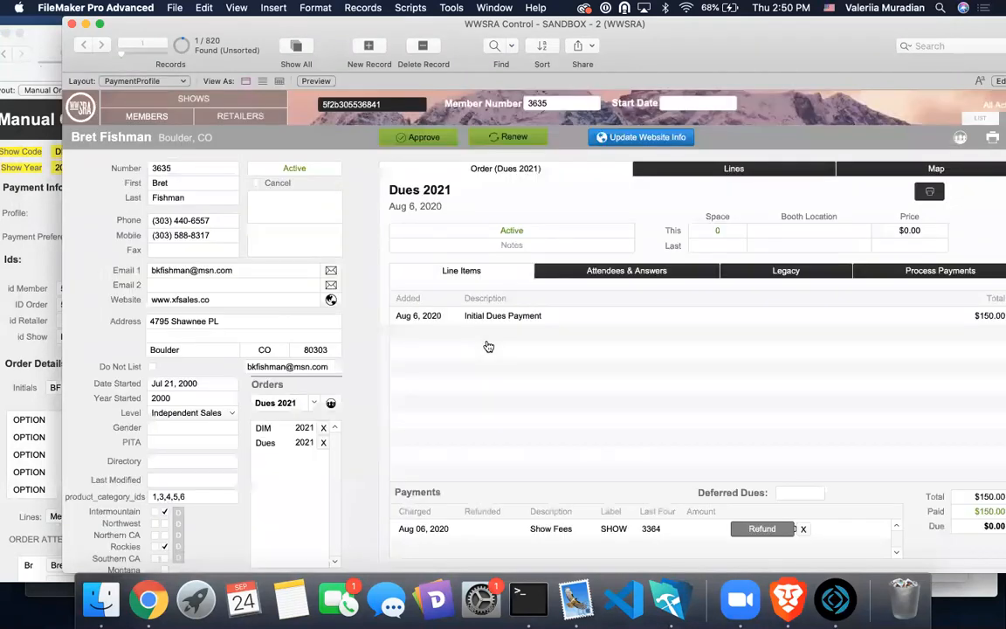
click(276, 429)
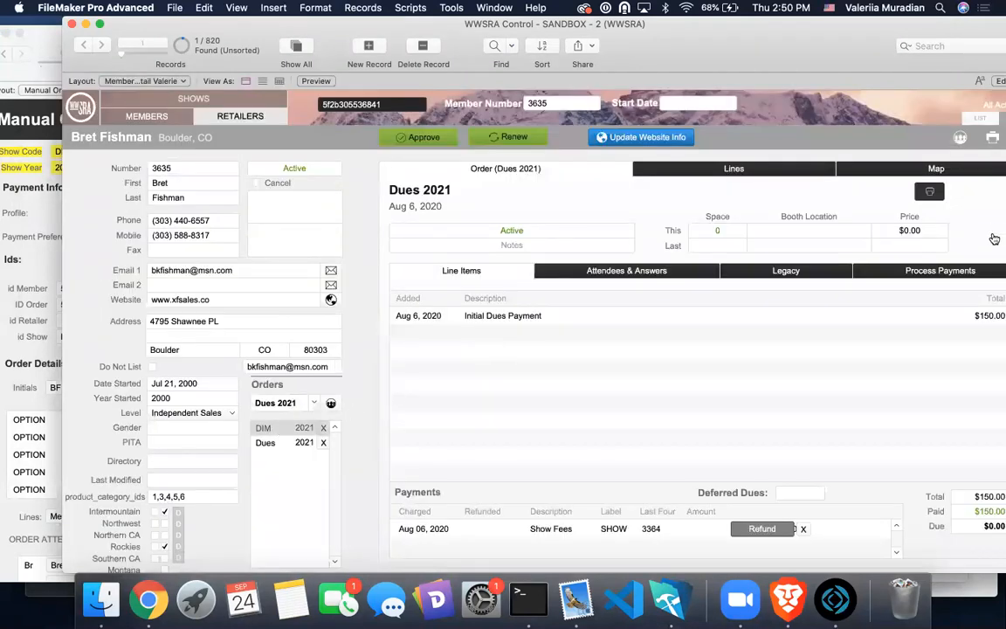
click(961, 271)
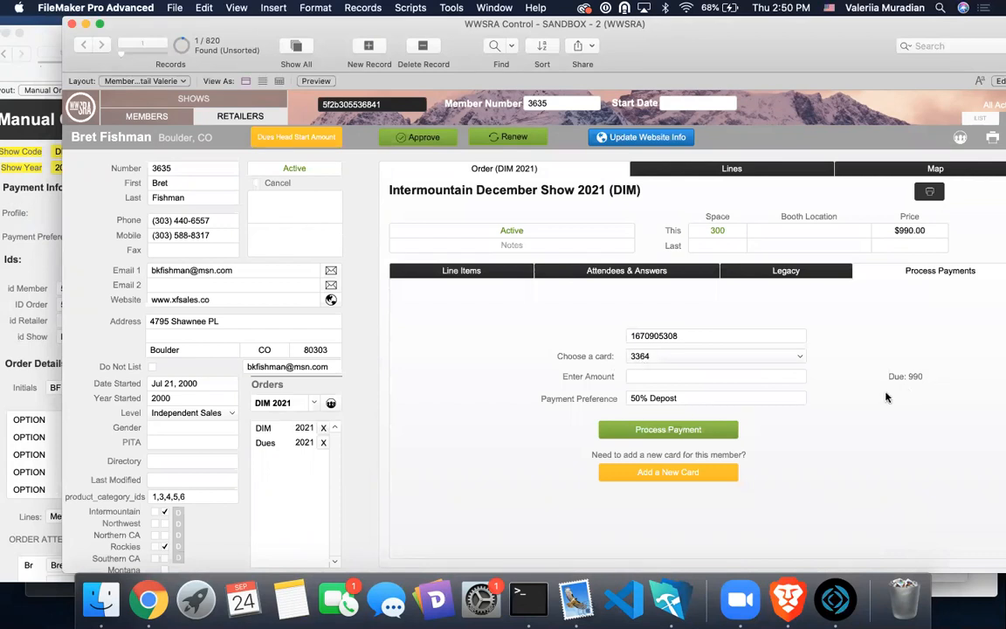
click(148, 598)
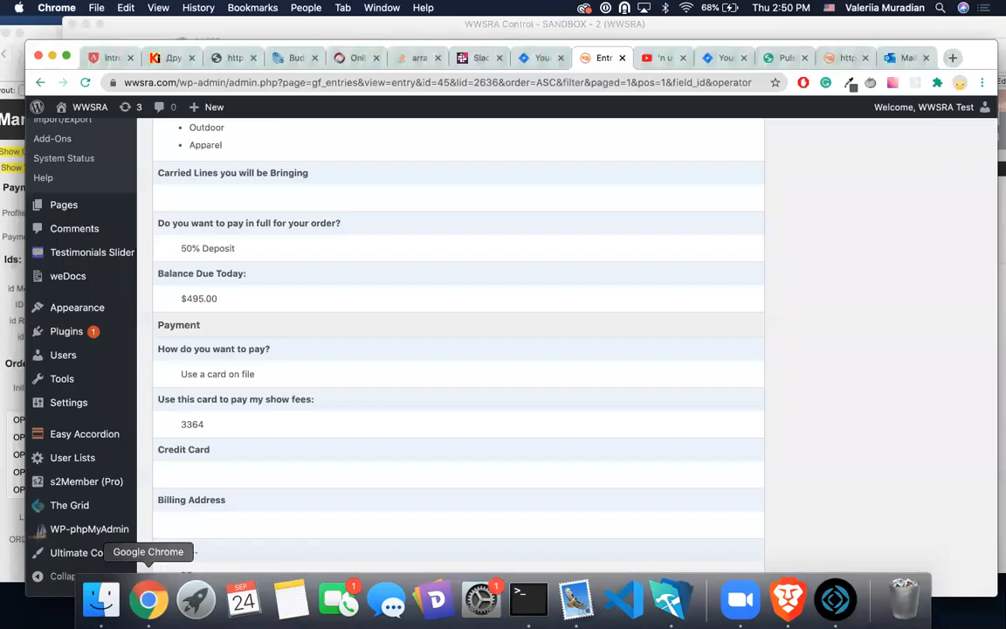
scroll(527, 421, down, 5)
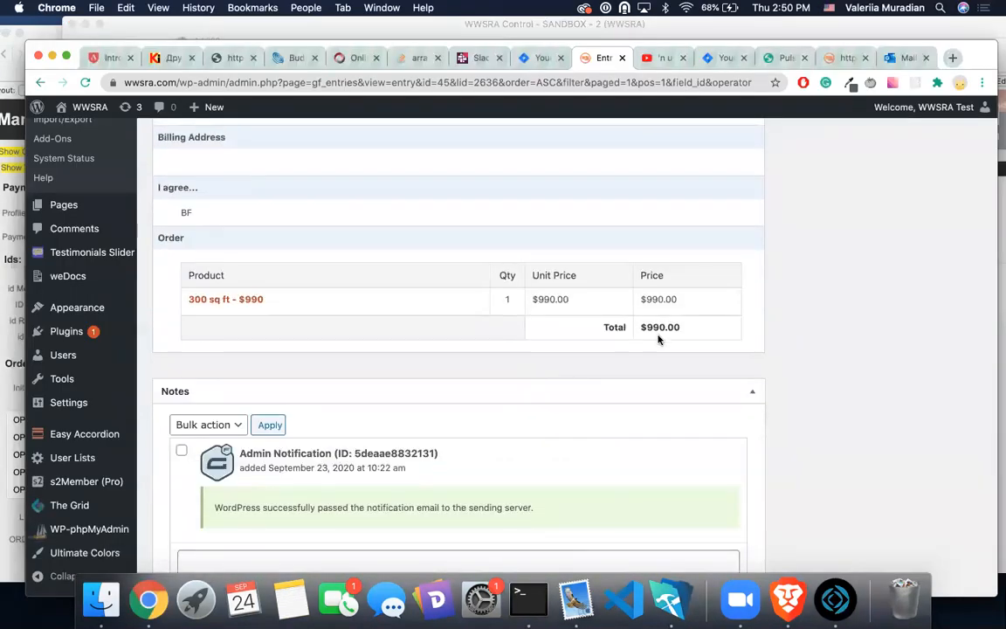
Review the web entry's payment choice and Booth Space answers above the order total
scroll(656, 330, up, 2)
scroll(656, 333, up, 8)
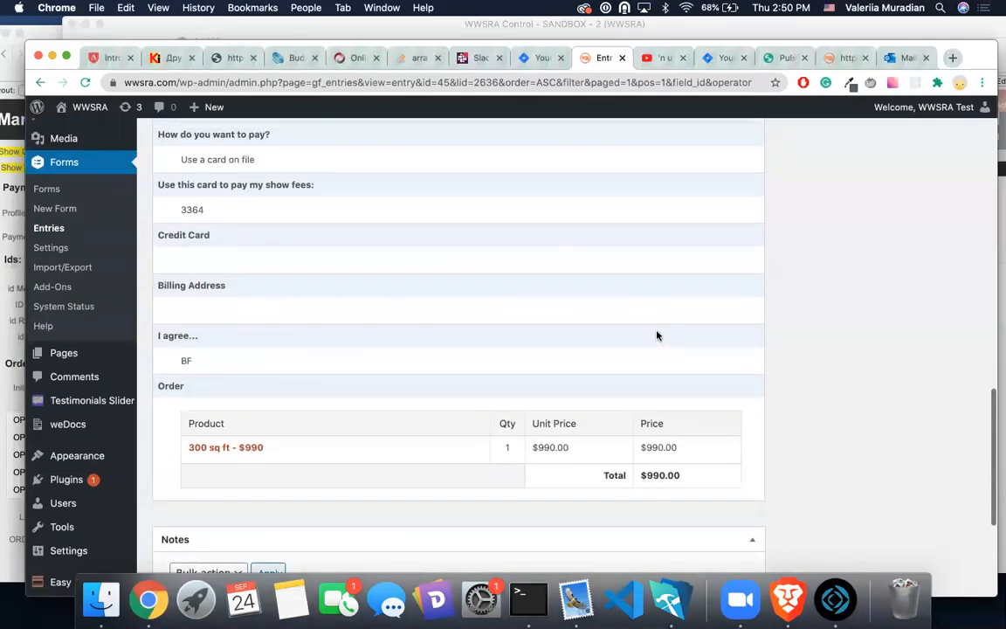
scroll(656, 335, up, 4)
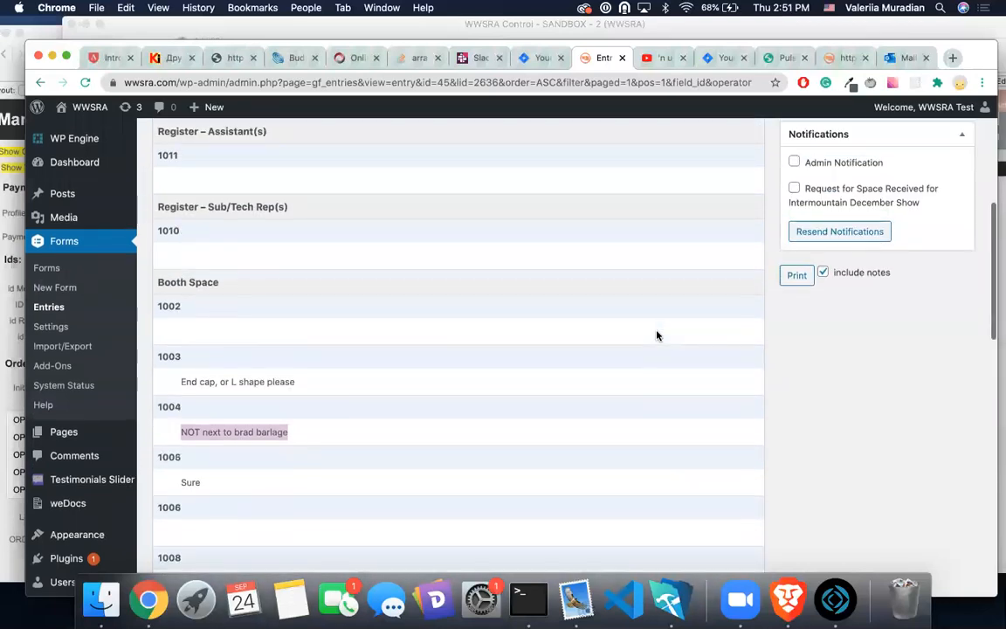
Switch to FileMaker and check the DIM 2021 order's line items, option answers and totals in the member's detail record
click(2, 519)
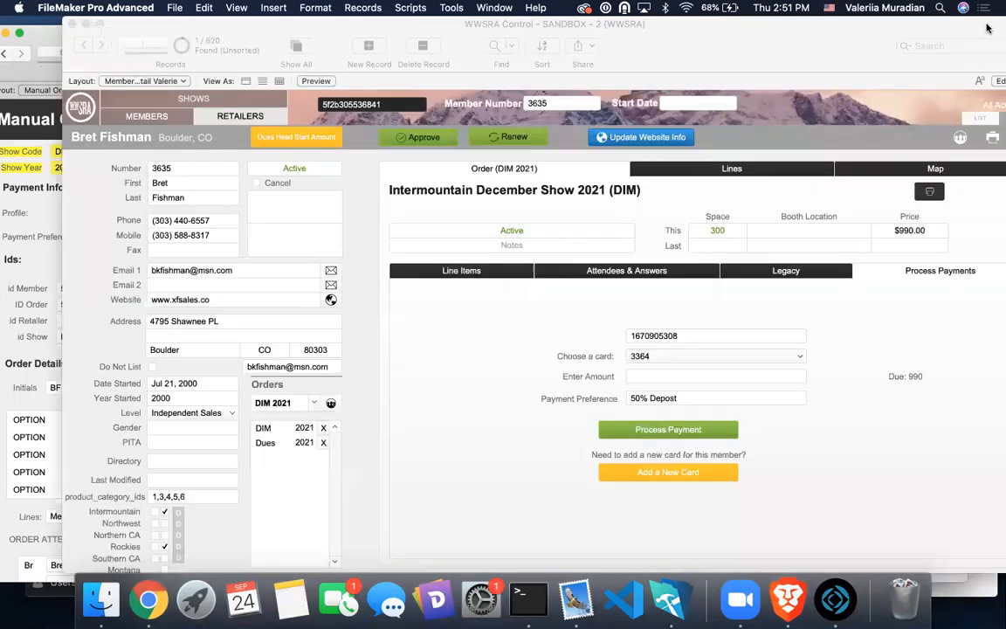
click(888, 25)
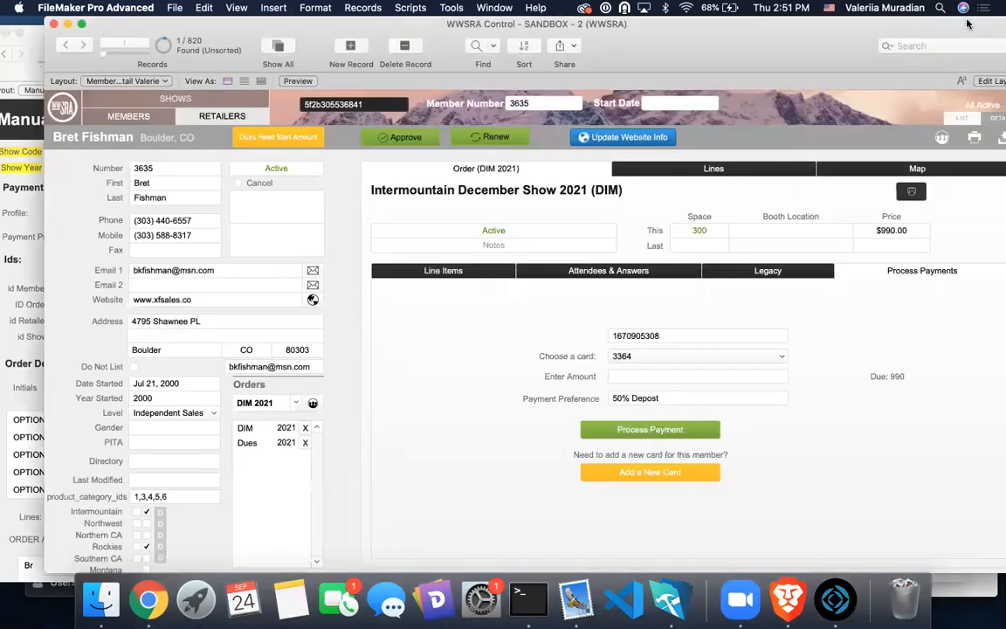
click(444, 271)
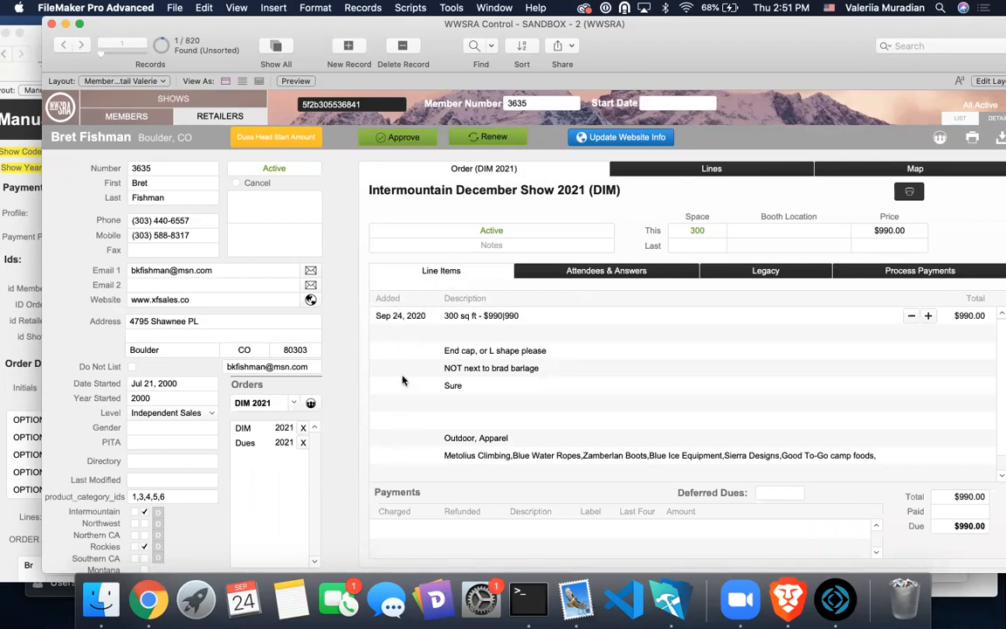
scroll(406, 454, down, 2)
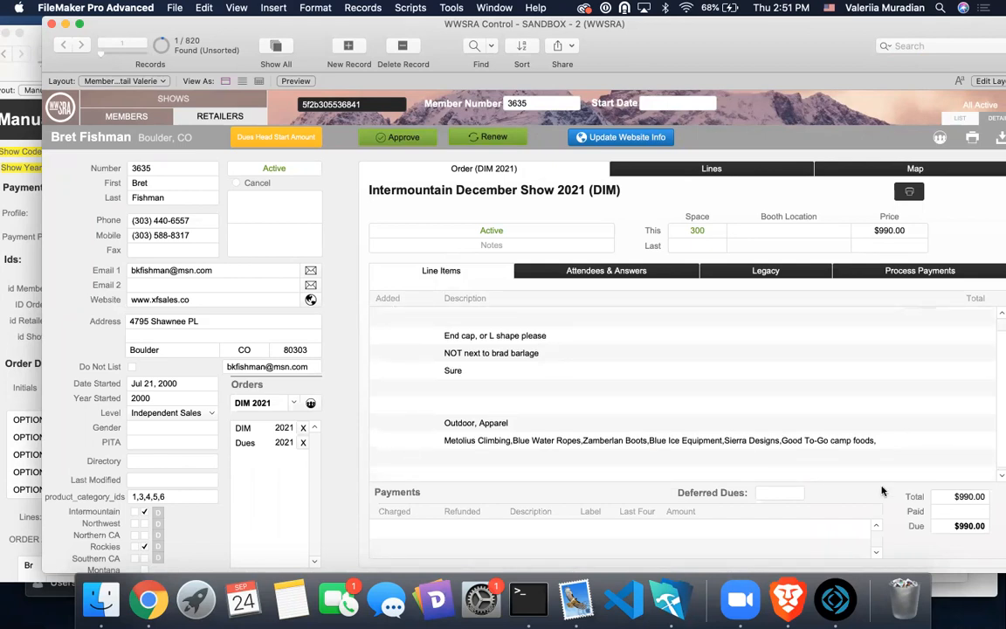
scroll(871, 498, down, 1)
scroll(870, 498, up, 1)
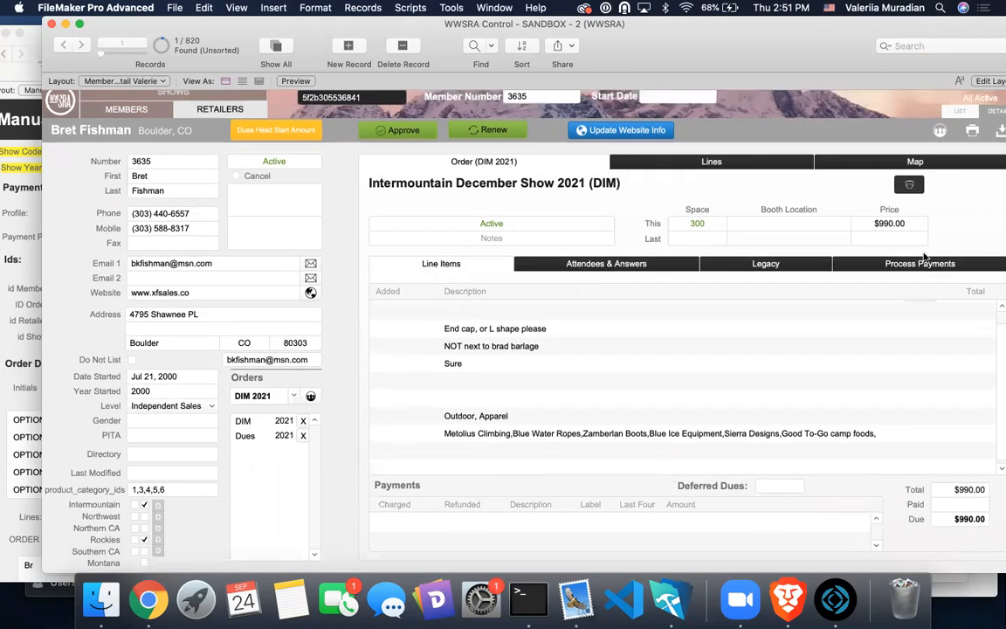